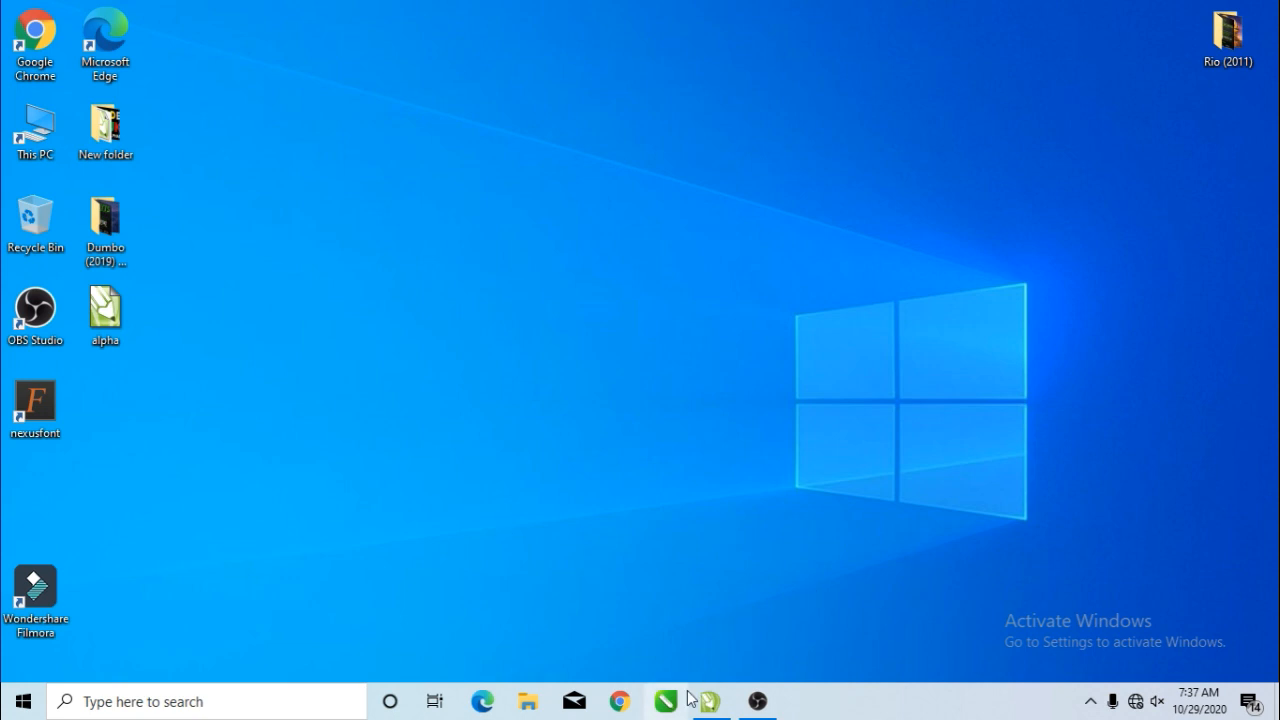
Step: Switch to the untitled document that is already open in CorelDRAW X5
mouse_move(710, 704)
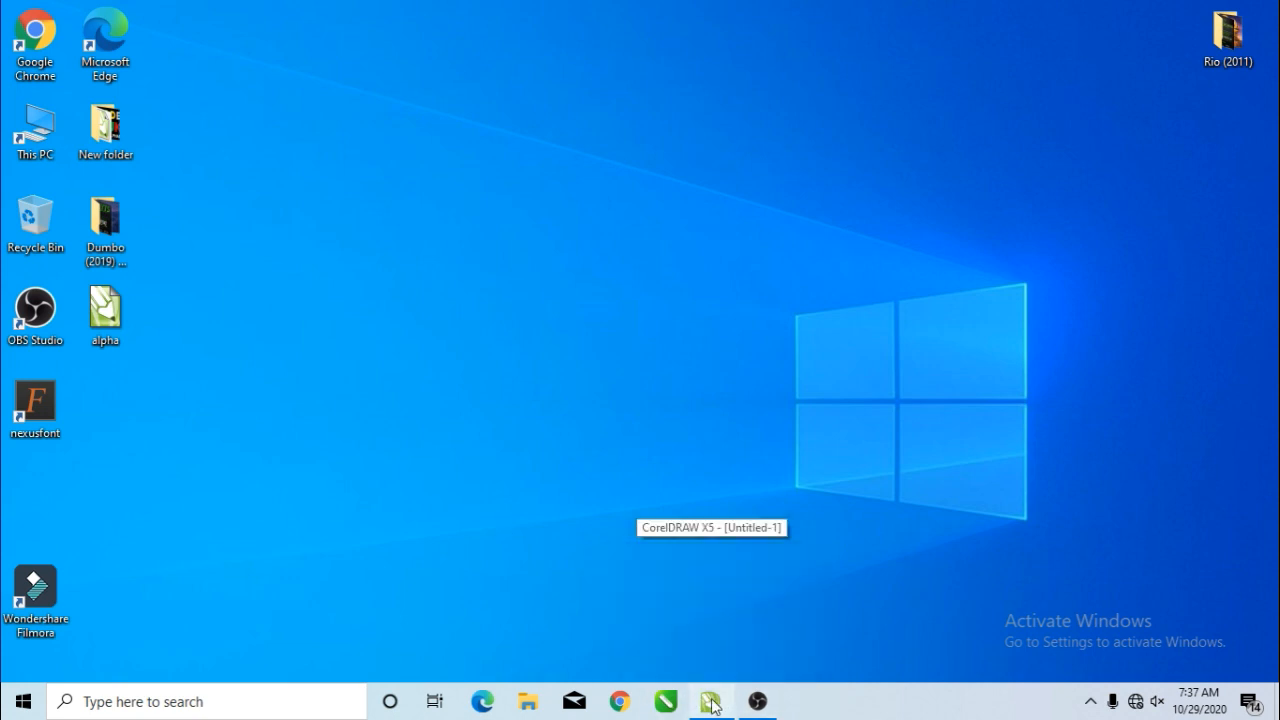
left_click(700, 605)
scroll(612, 400, "down", 5)
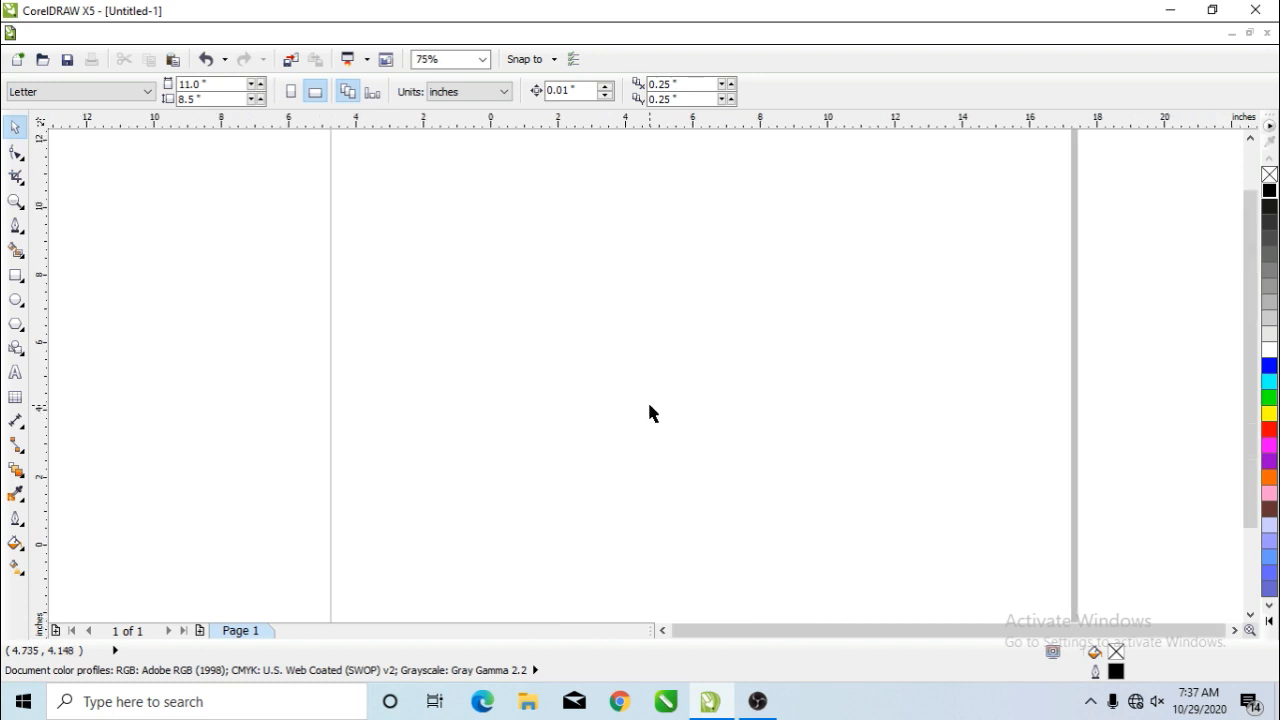
scroll(701, 418, "up", 2)
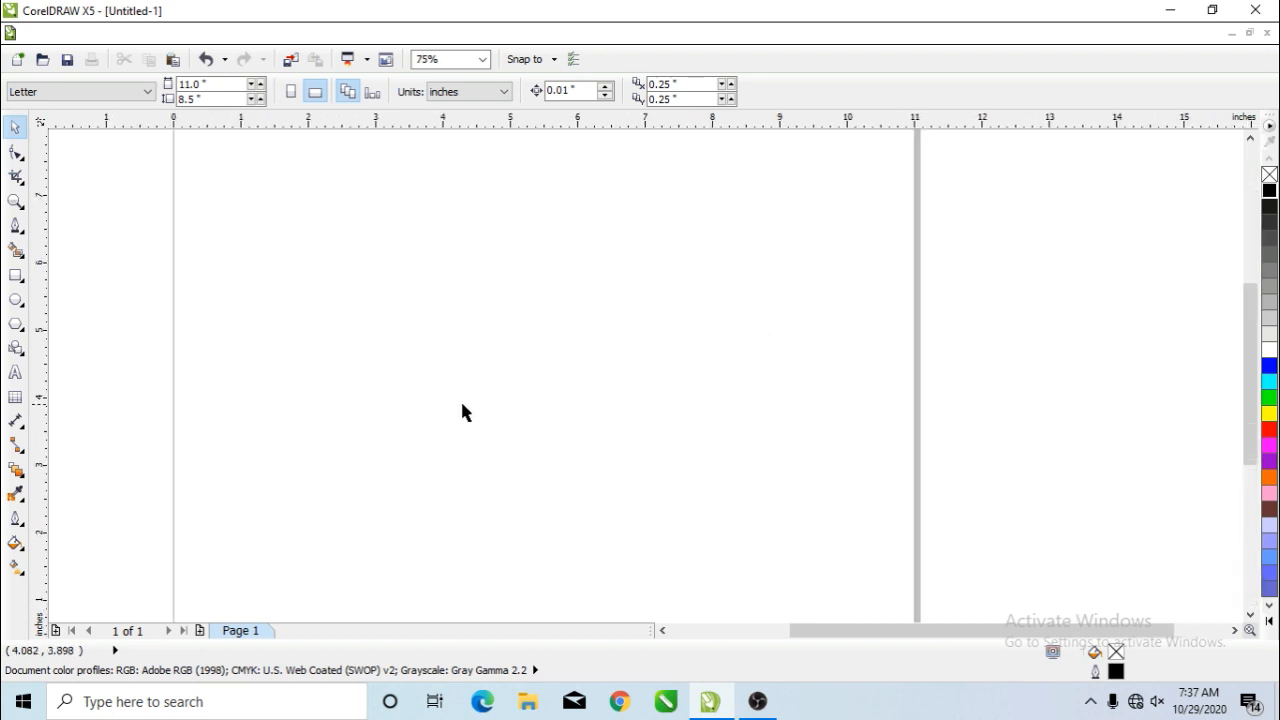
scroll(465, 405, "down", 1)
scroll(411, 417, "up", 1)
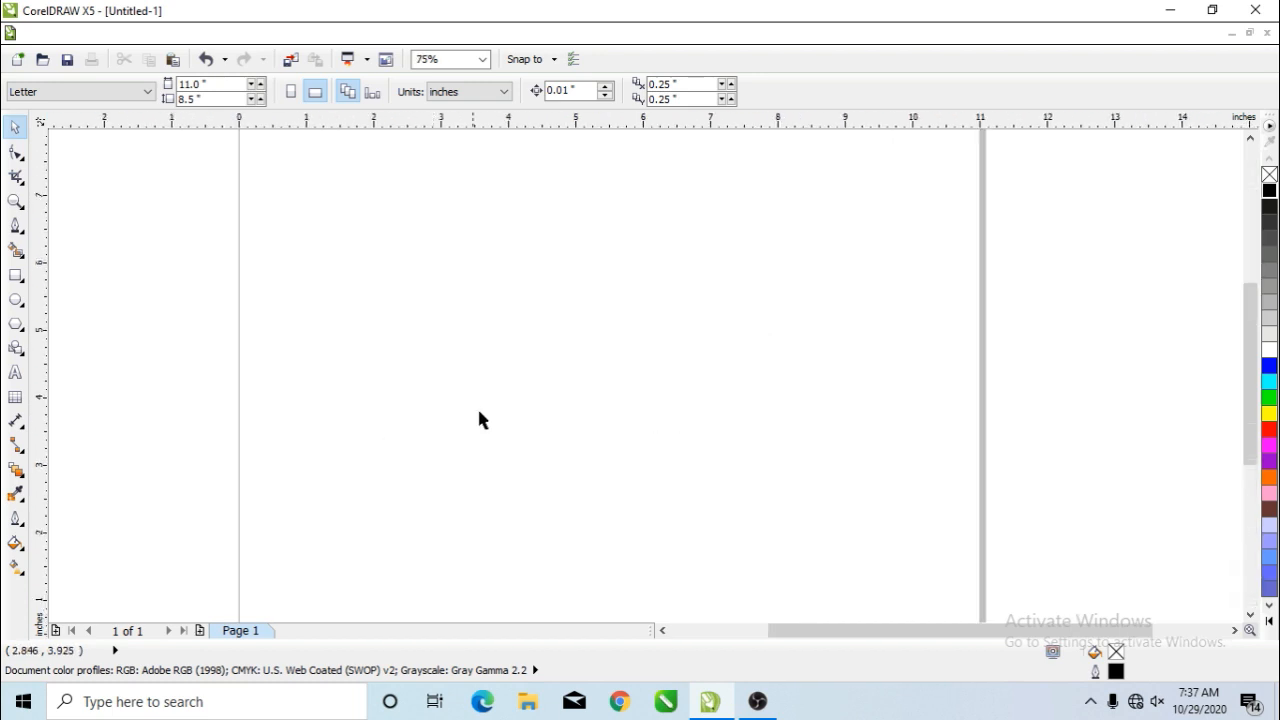
left_click_drag(874, 637, 861, 638)
scroll(586, 425, "up", 1)
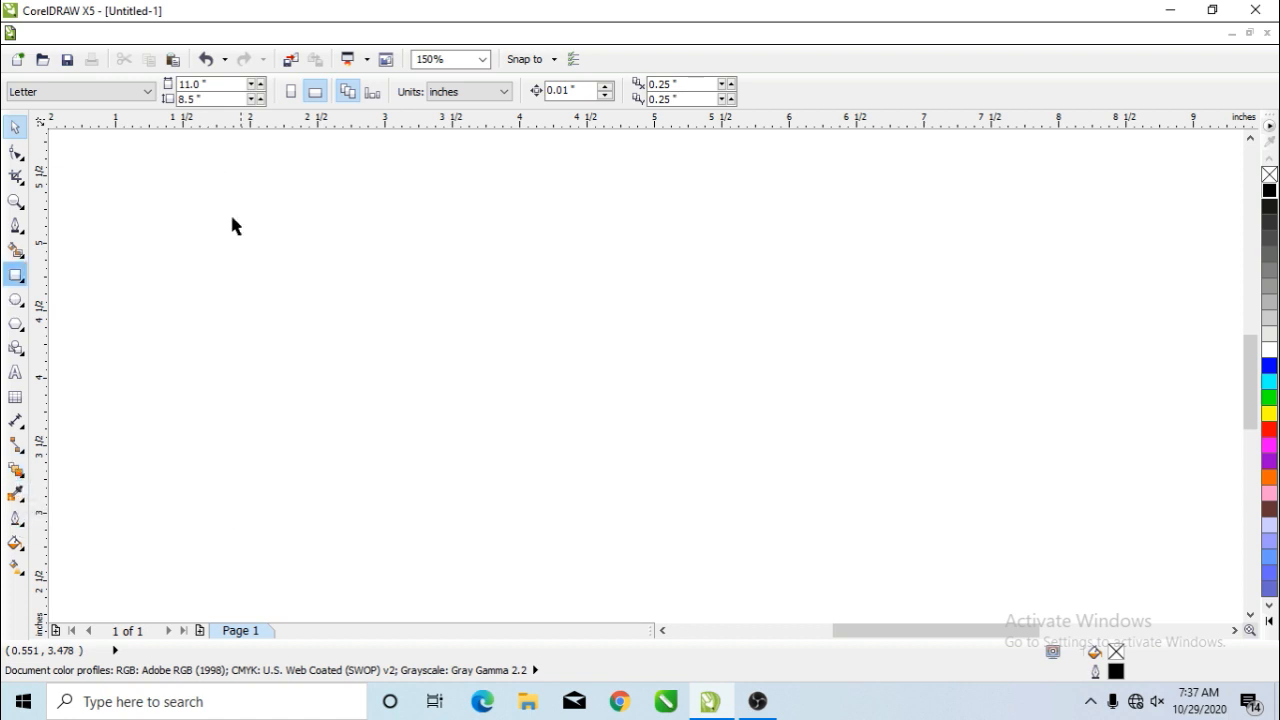
Step: Draw a circle about 0.53 by 0.51 inches on the page and fill it with blue
left_click(16, 299)
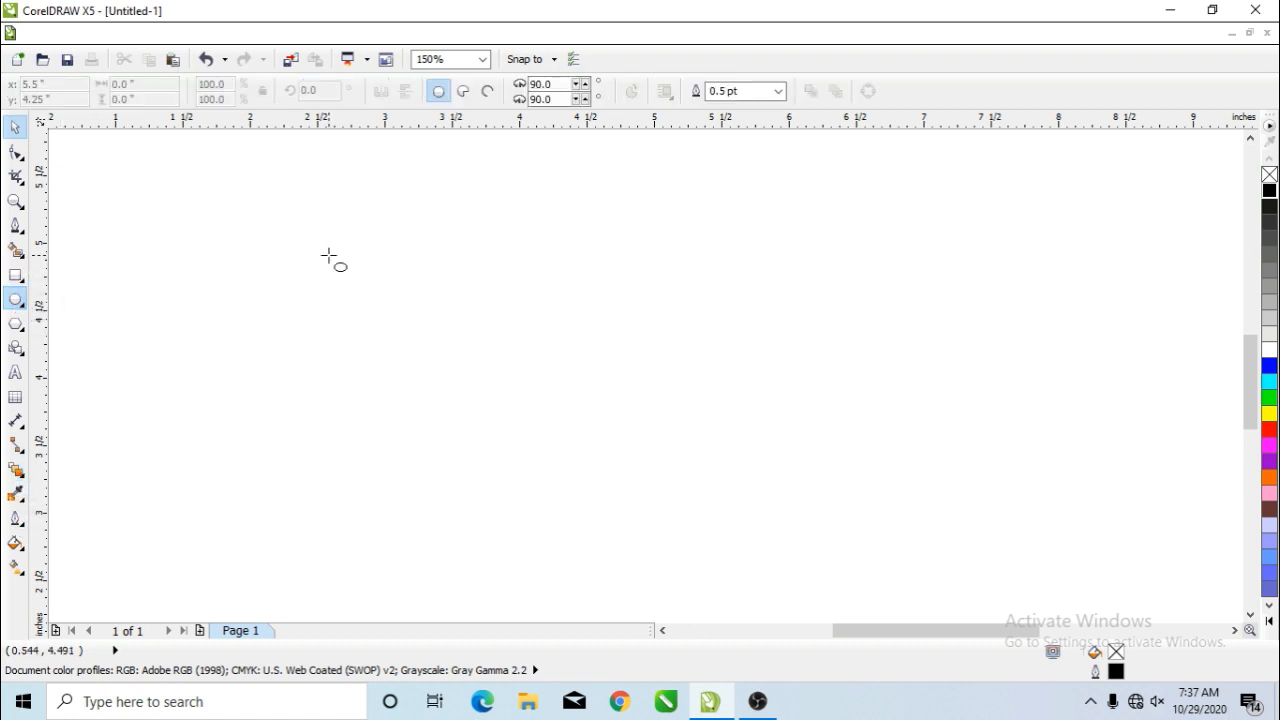
left_click_drag(331, 257, 251, 326)
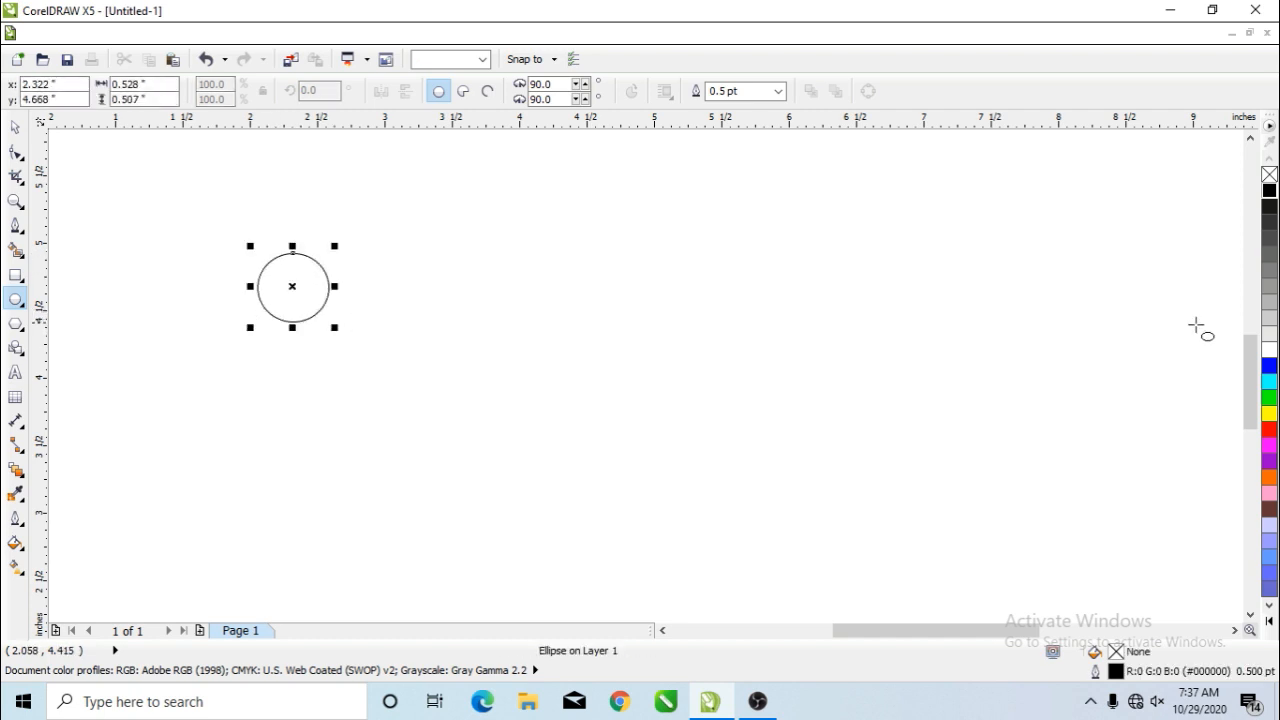
left_click(1268, 366)
left_click(15, 128)
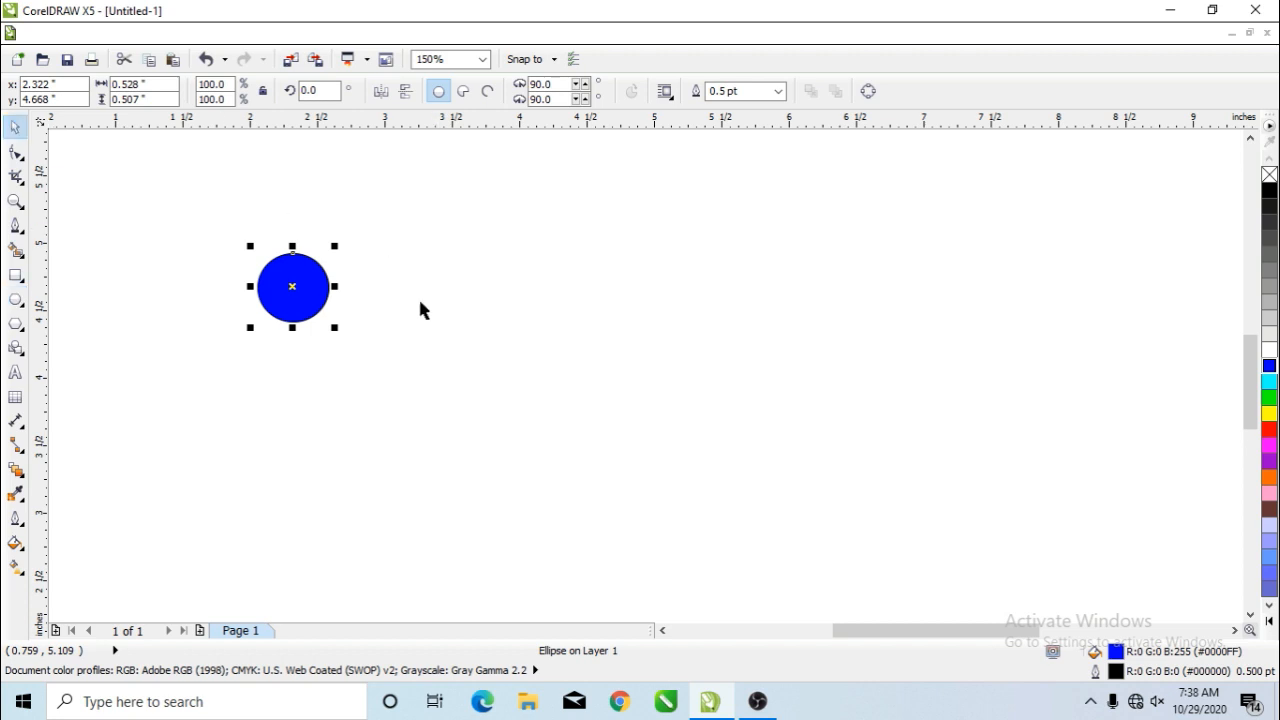
Step: Place a smaller copy of the blue circle, about 0.35 inches wide, to its right and align both circles' centres on one horizontal line
left_click_drag(313, 288, 722, 288)
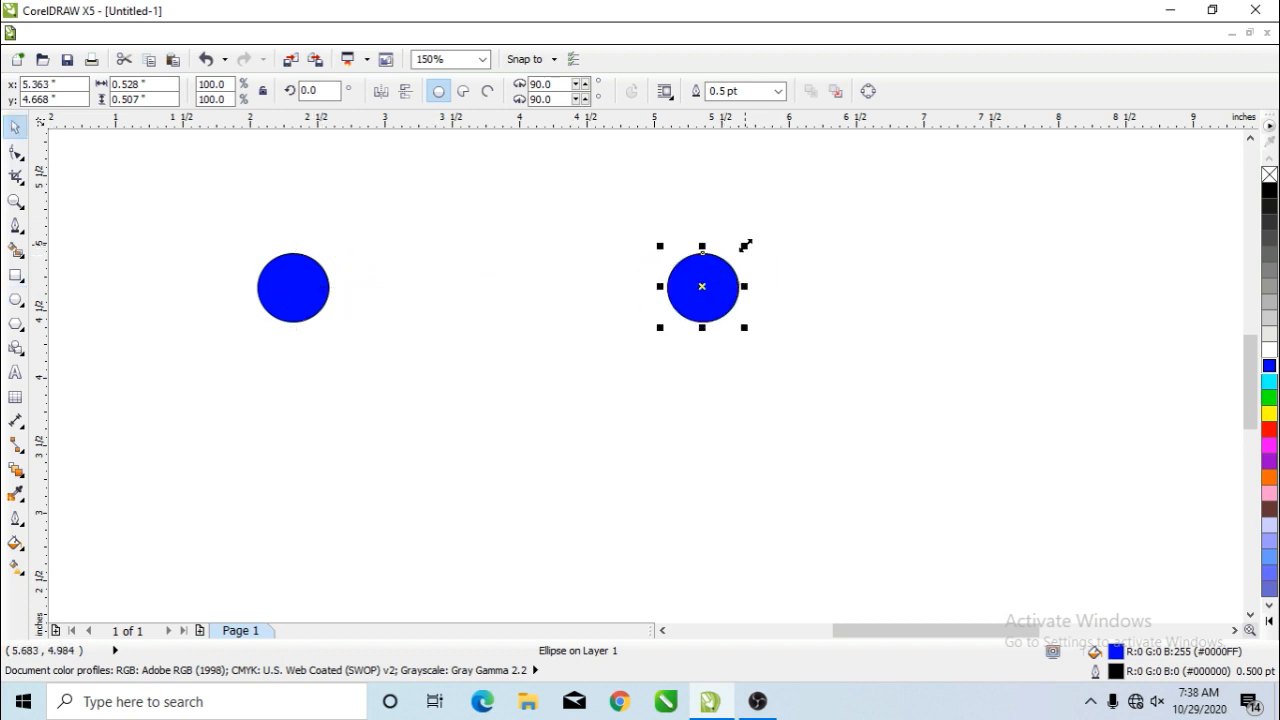
left_click_drag(745, 245, 808, 283)
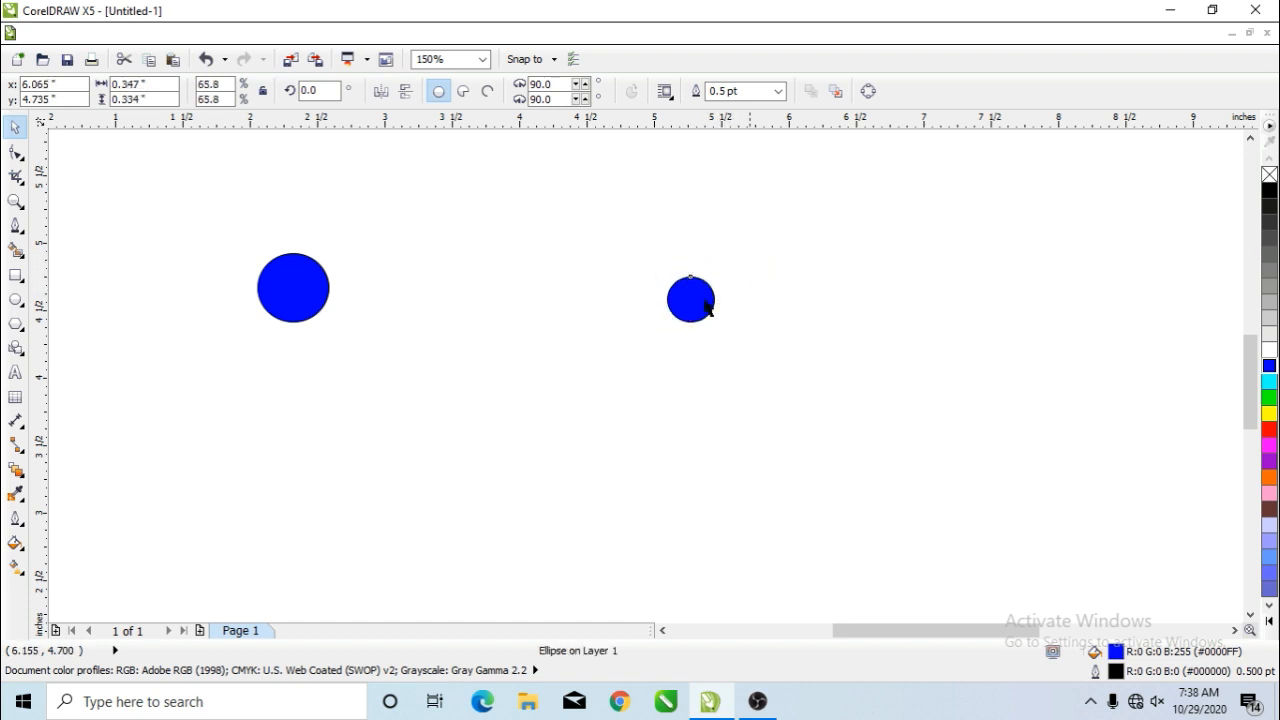
left_click_drag(171, 210, 1020, 389)
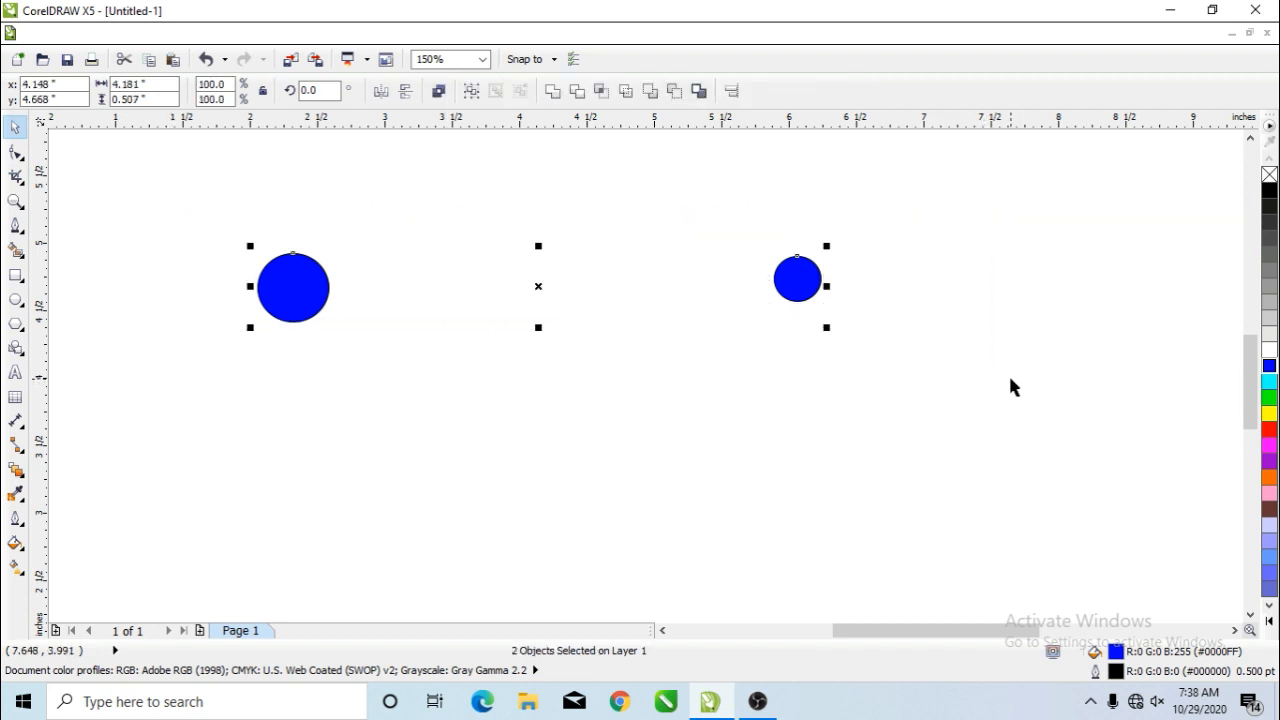
key("c")
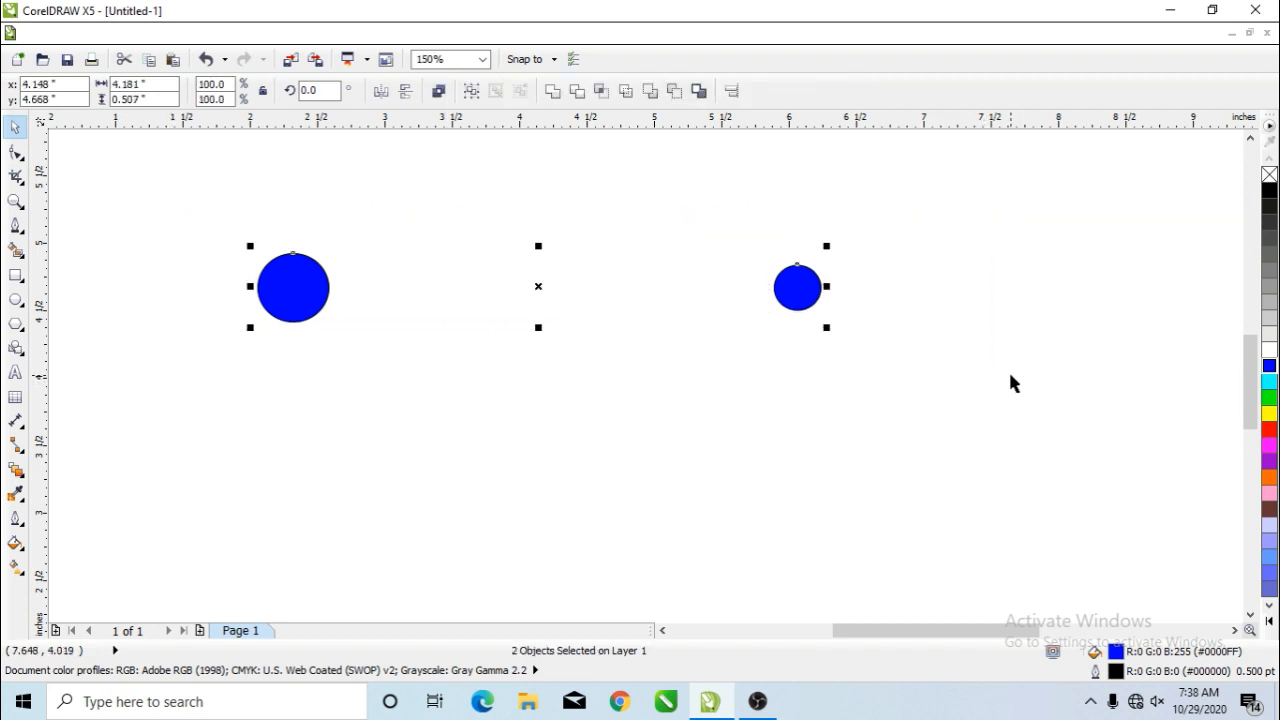
left_click(465, 387)
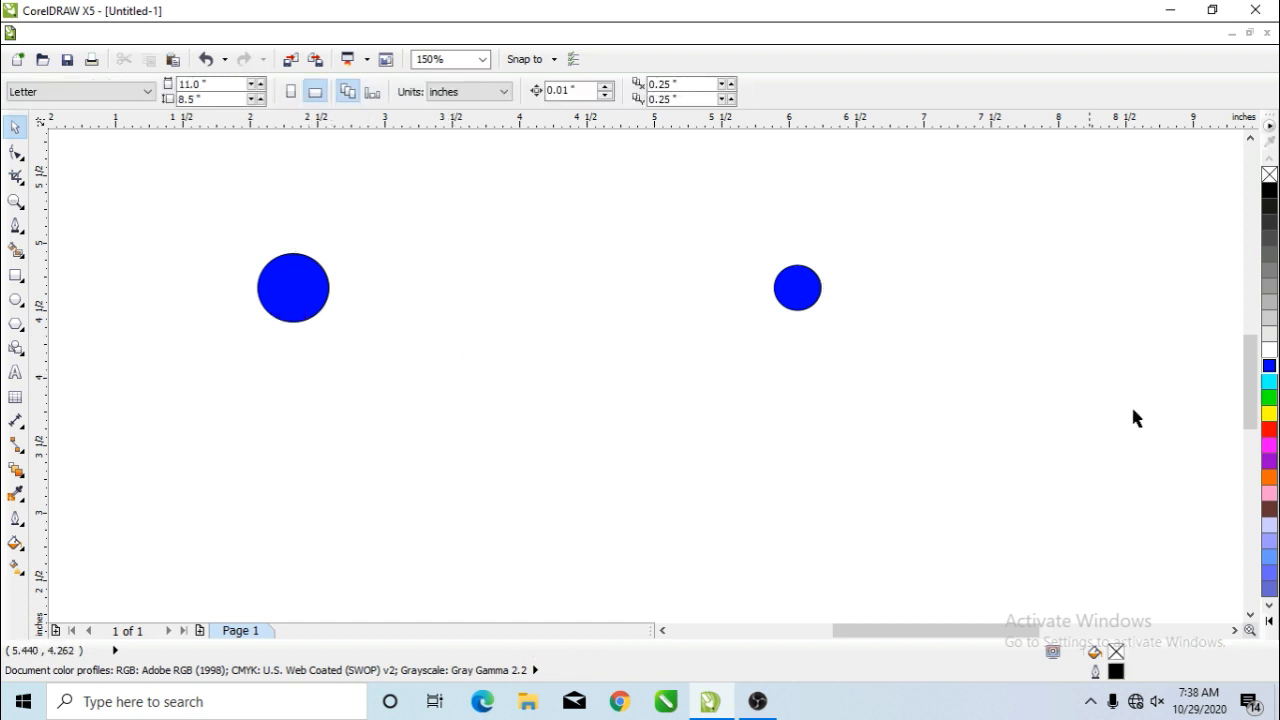
Step: Blend the large blue circle into the small one
left_click(1250, 614)
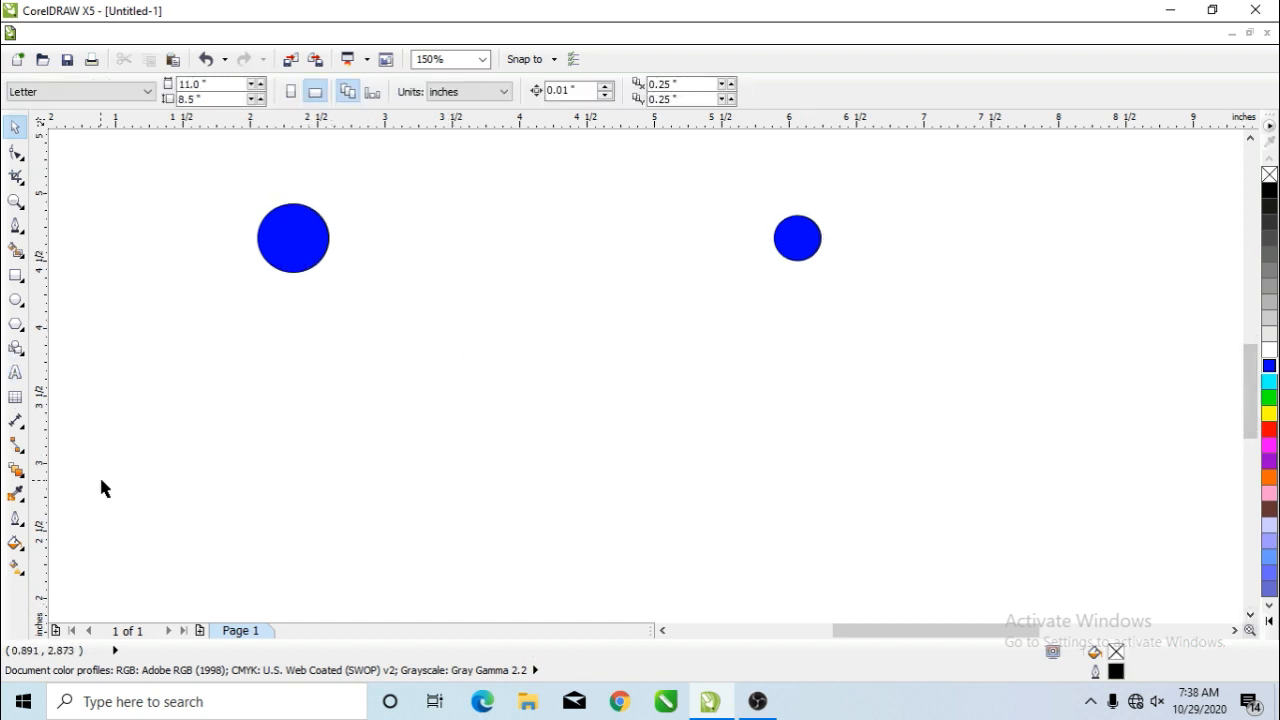
left_click(24, 467)
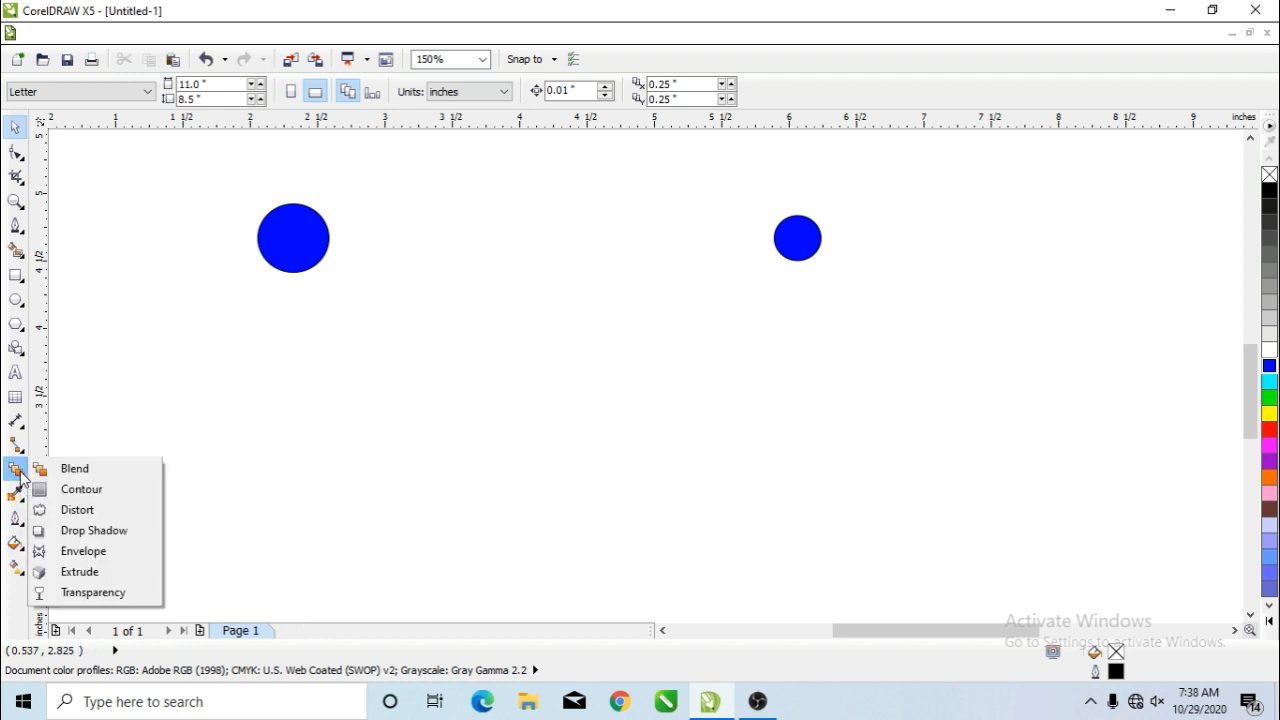
left_click(78, 470)
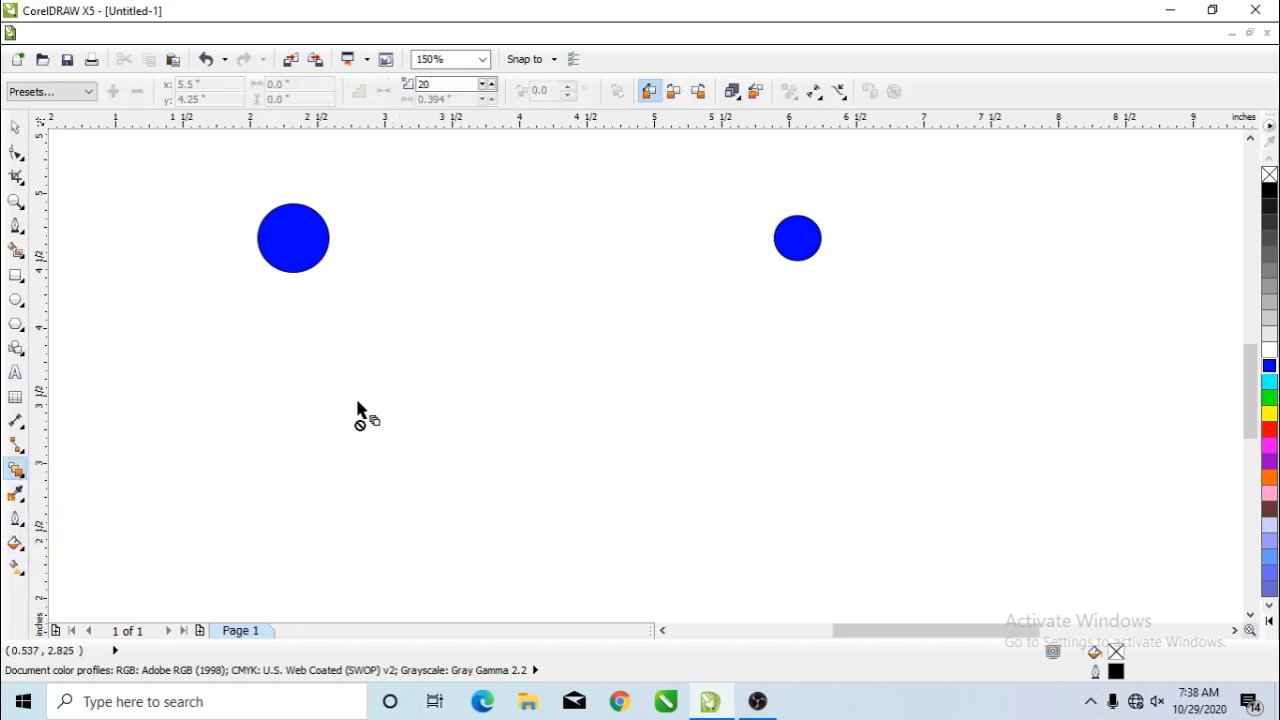
left_click(292, 243)
left_click_drag(291, 240, 797, 238)
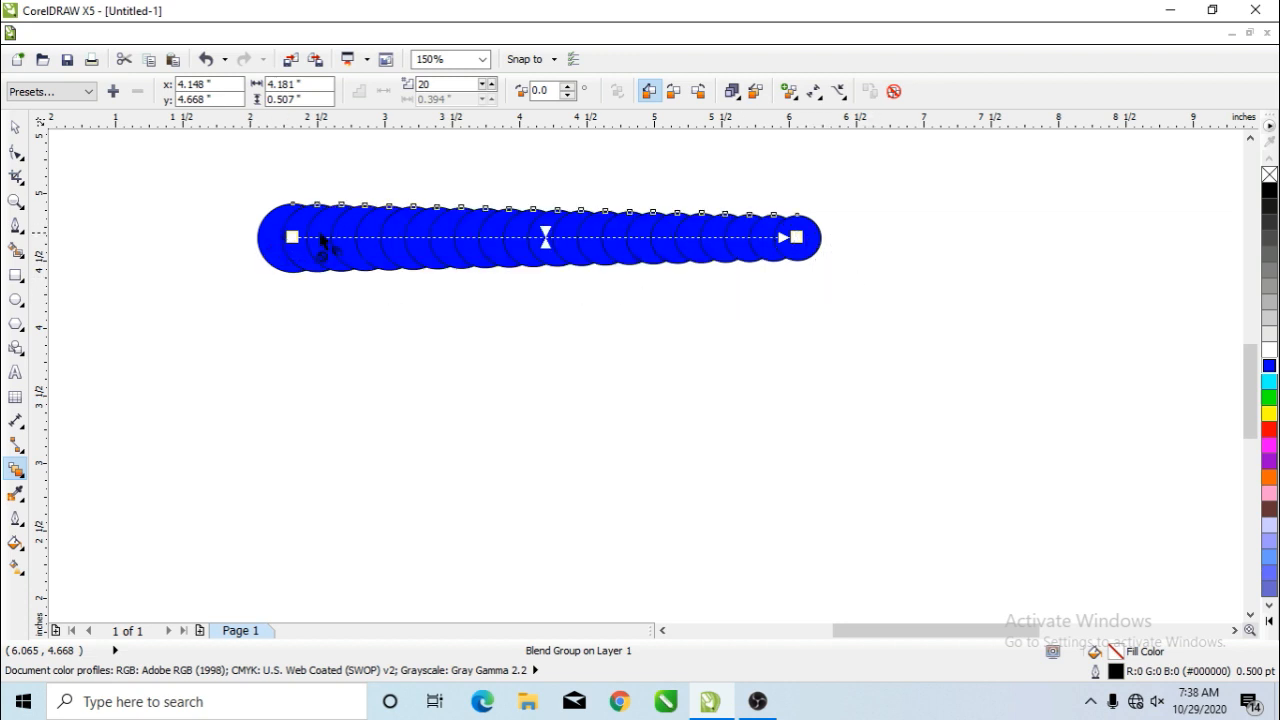
Step: Reduce the number of blend steps between the two circles to 5
left_click(484, 89)
left_click(484, 89)
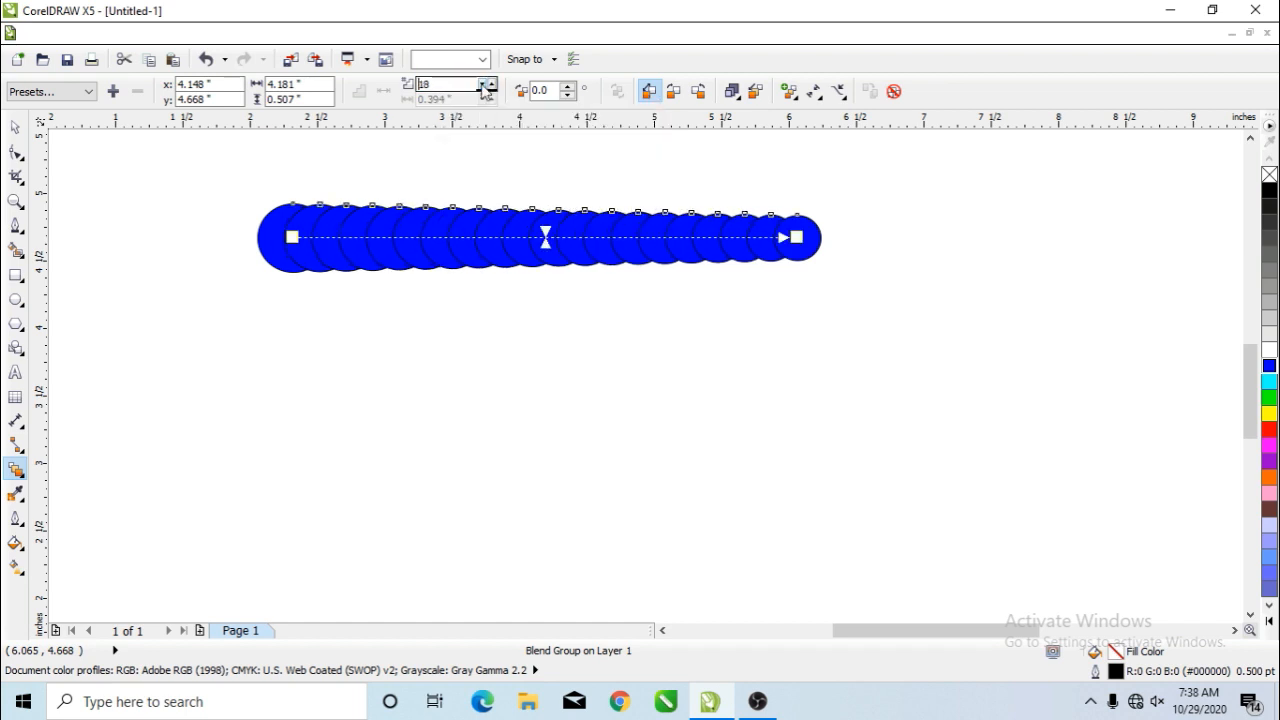
left_click(484, 89)
left_click(484, 89)
left_click(484, 89)
left_click(484, 89)
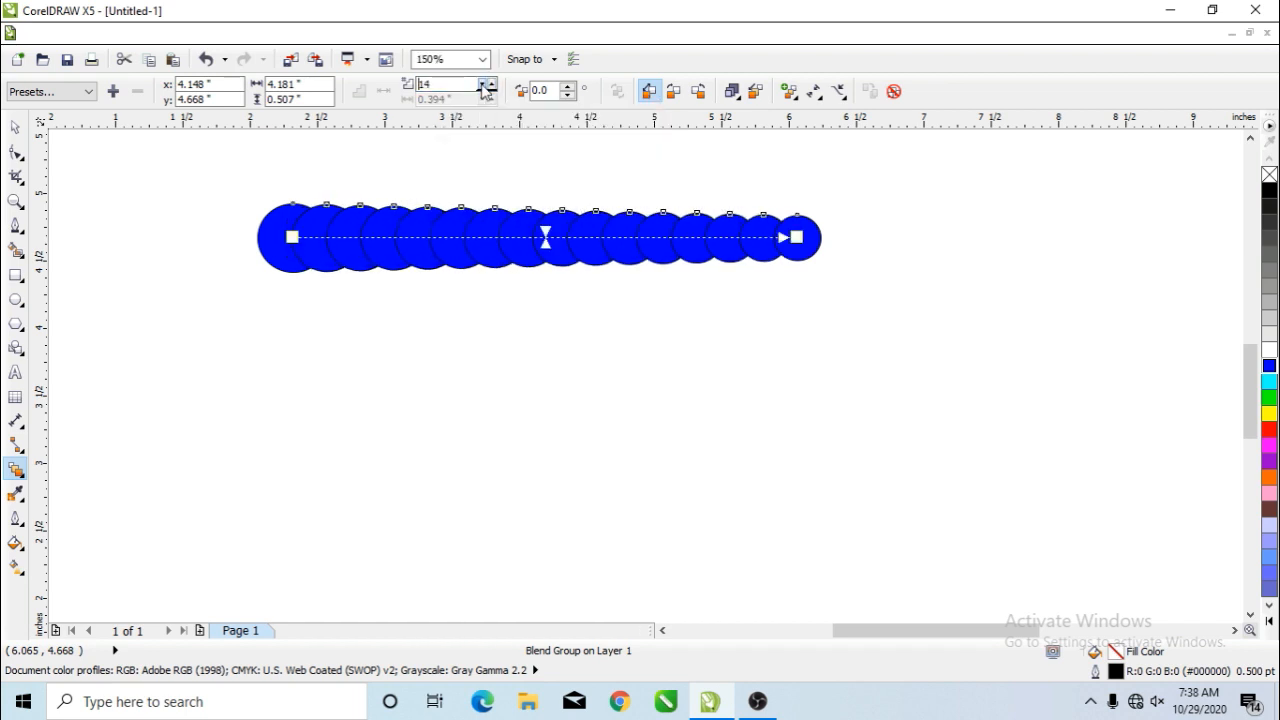
left_click(484, 89)
left_click(484, 89)
left_click(484, 89)
left_click(484, 89)
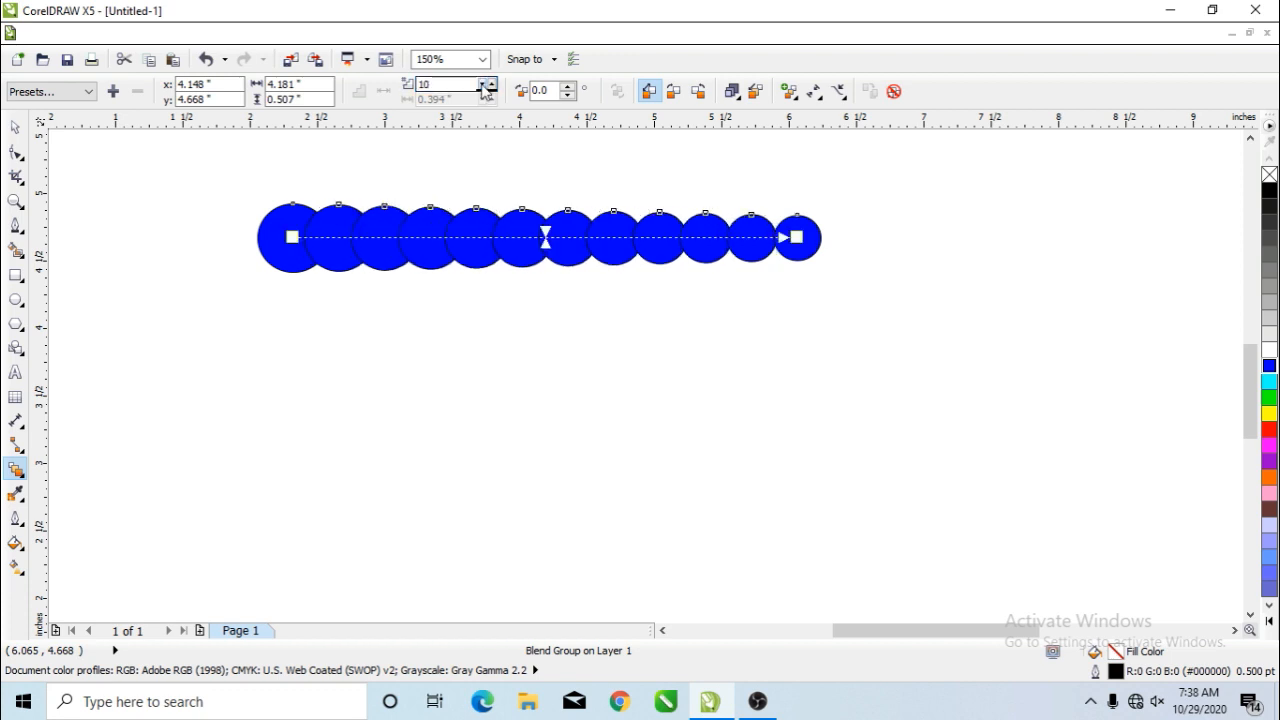
left_click(484, 89)
left_click(484, 89)
left_click(484, 89)
left_click(484, 89)
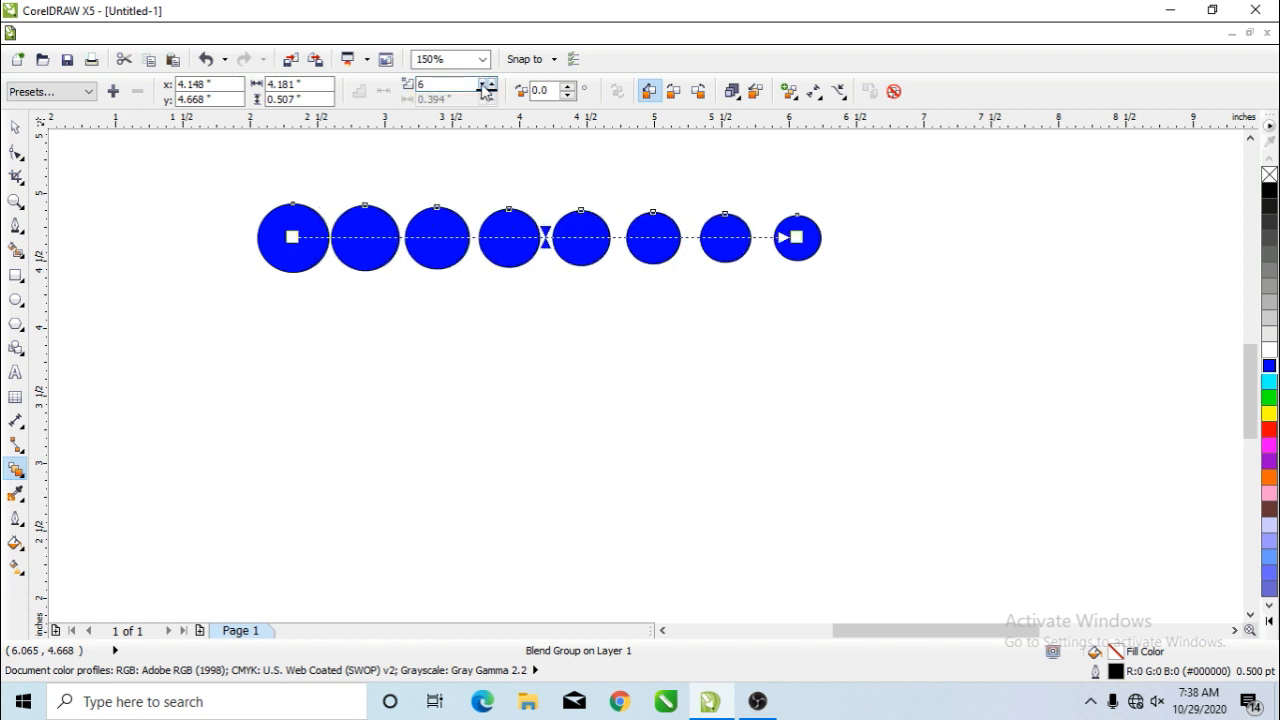
left_click(484, 89)
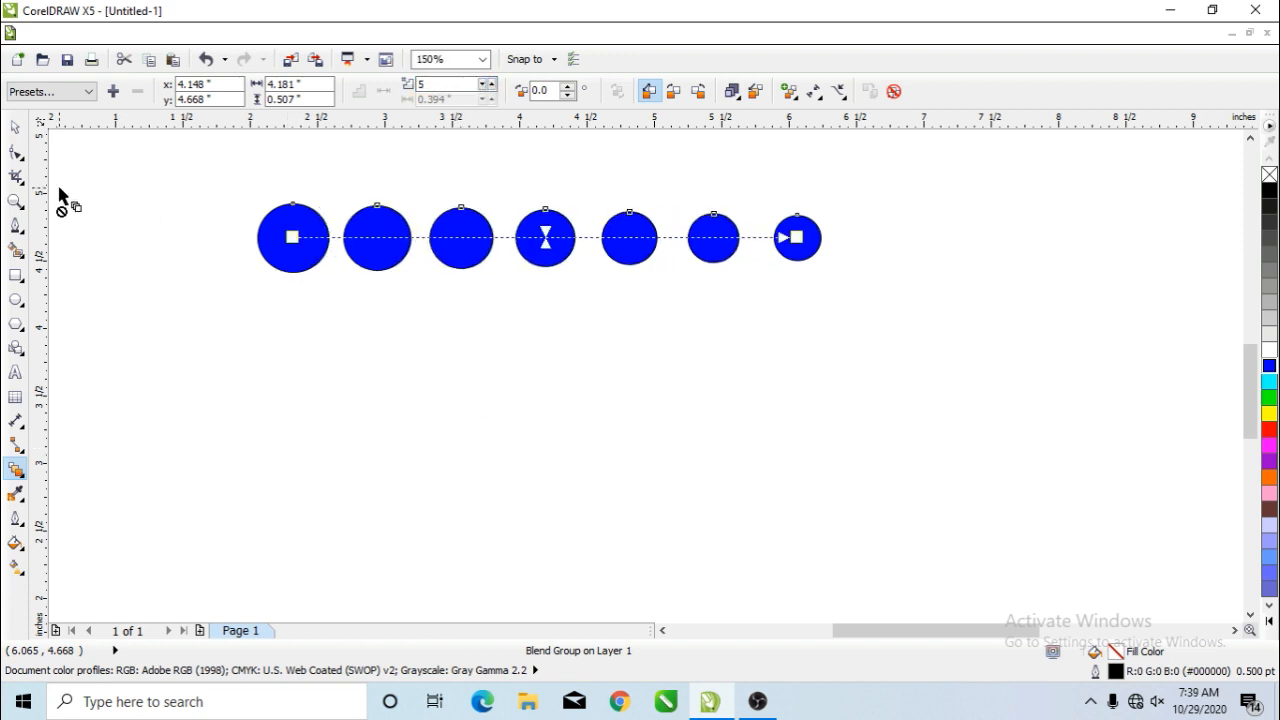
Step: Place a copy of the blended circle row directly beneath the original row
left_click(17, 128)
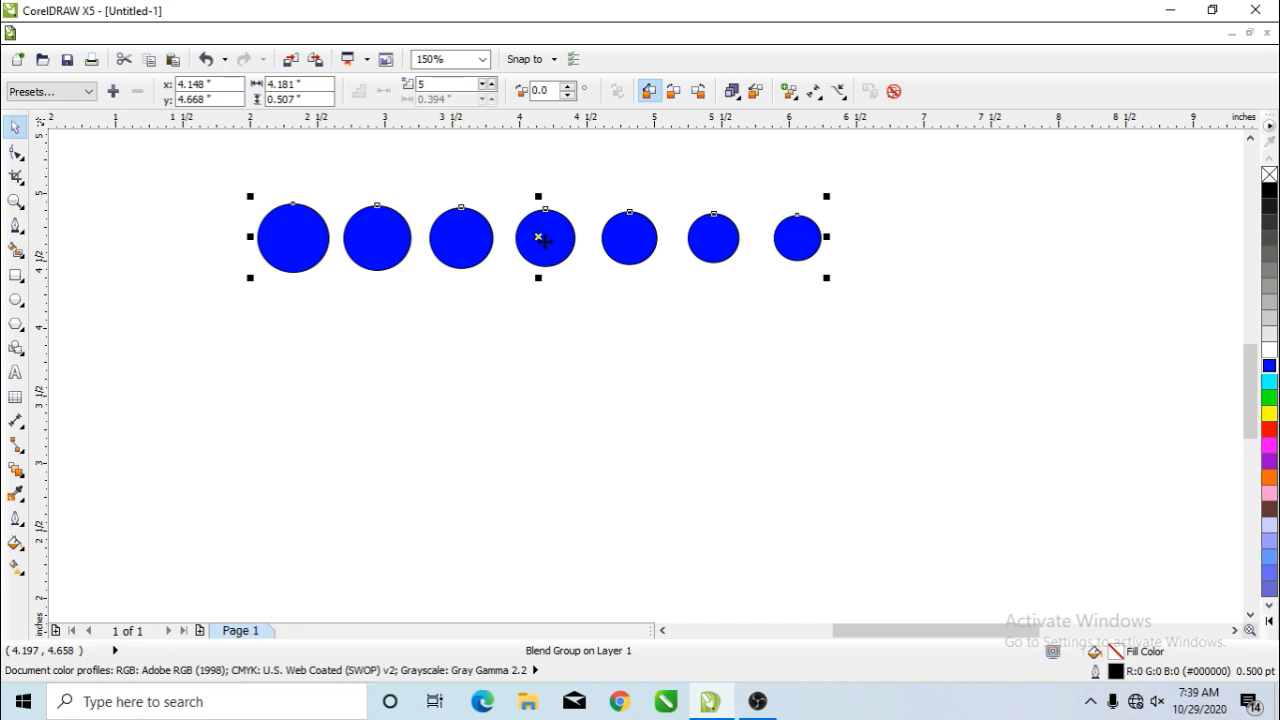
left_click(557, 305)
left_click_drag(531, 240, 537, 313)
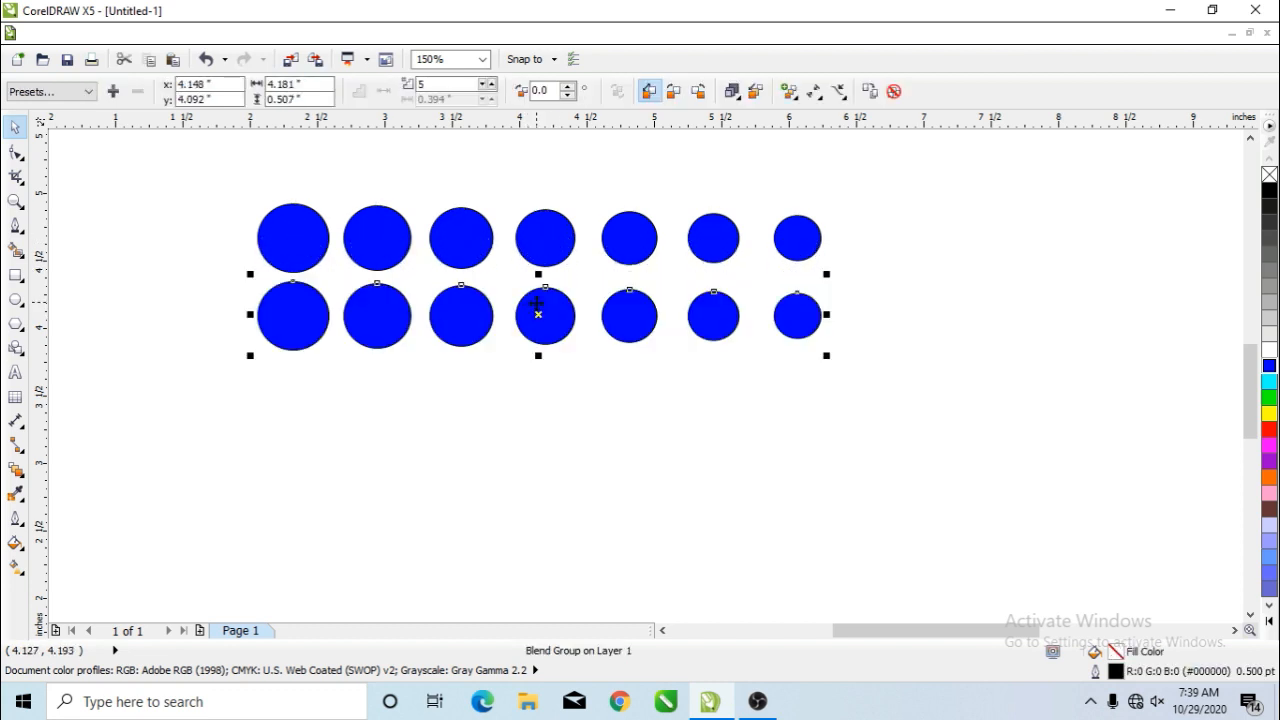
Step: Repeat the row duplication downward until the pattern has ten rows of blue circles
scroll(537, 313, "down", 2)
scroll(552, 328, "up", 1)
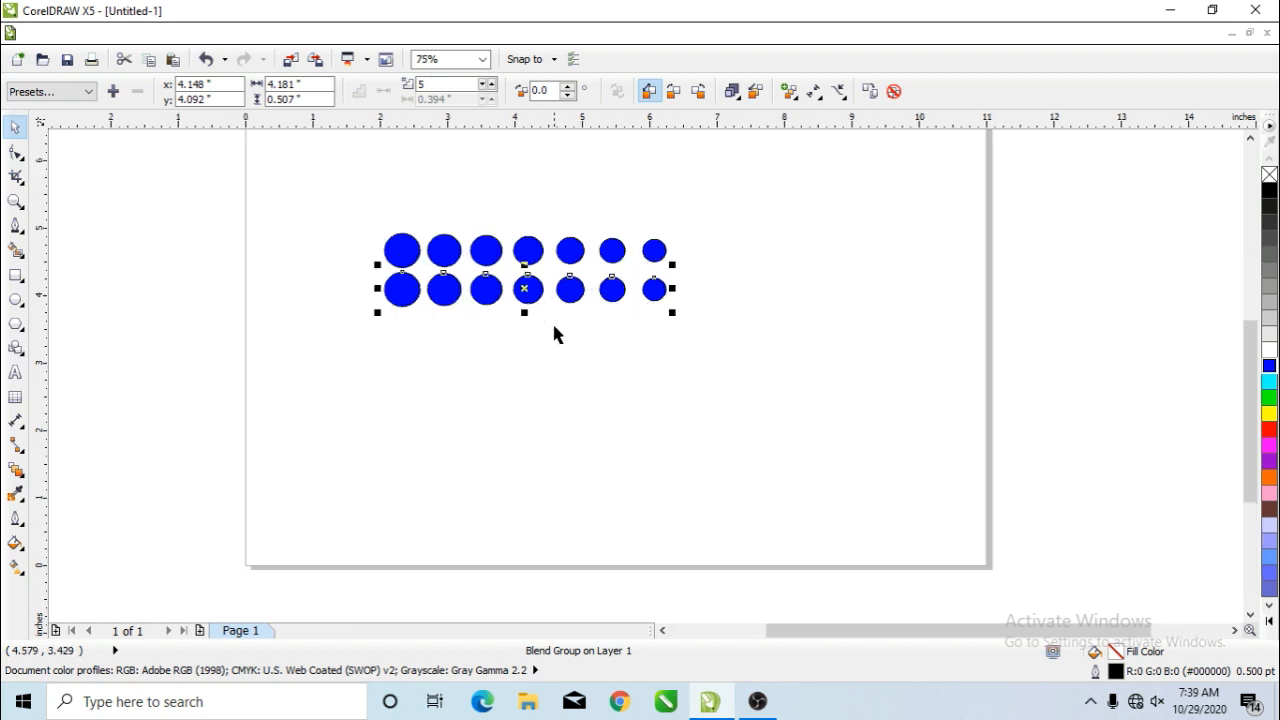
key("ctrl+r")
key("ctrl+r")
key("ctrl+r")
key("ctrl+r")
key("ctrl+r")
key("ctrl+r")
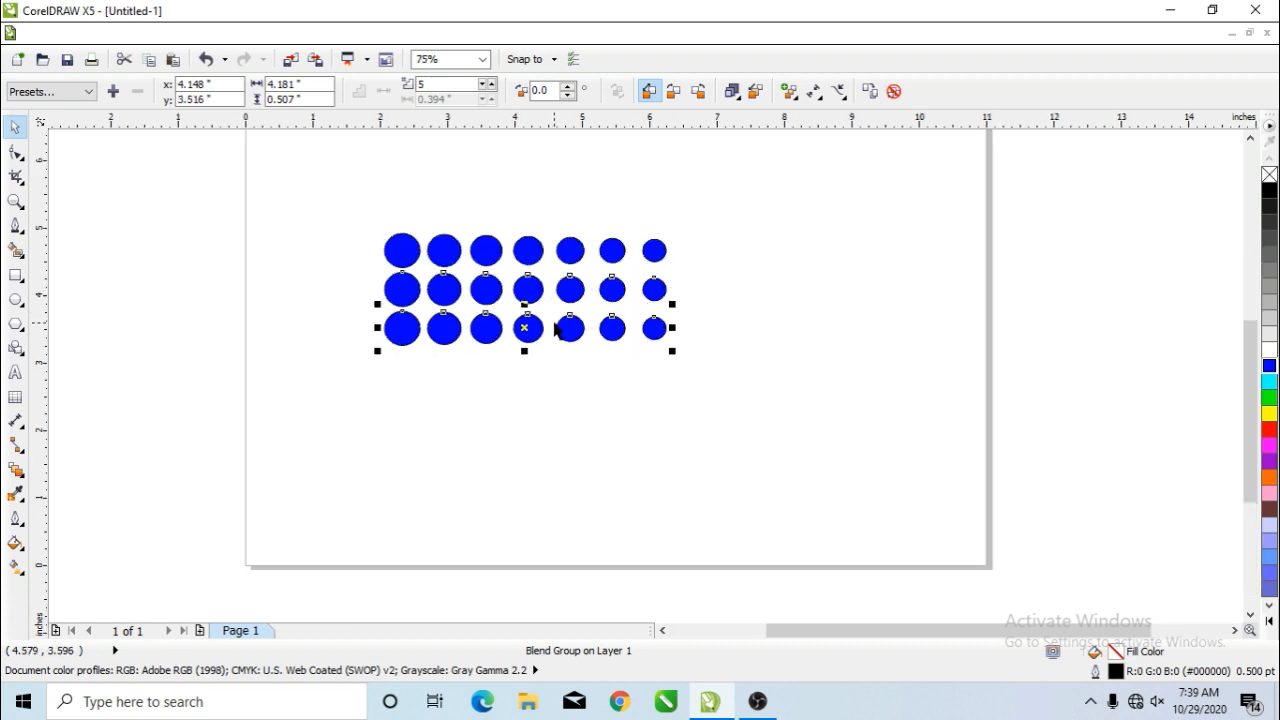
key("ctrl+r")
key("ctrl+r")
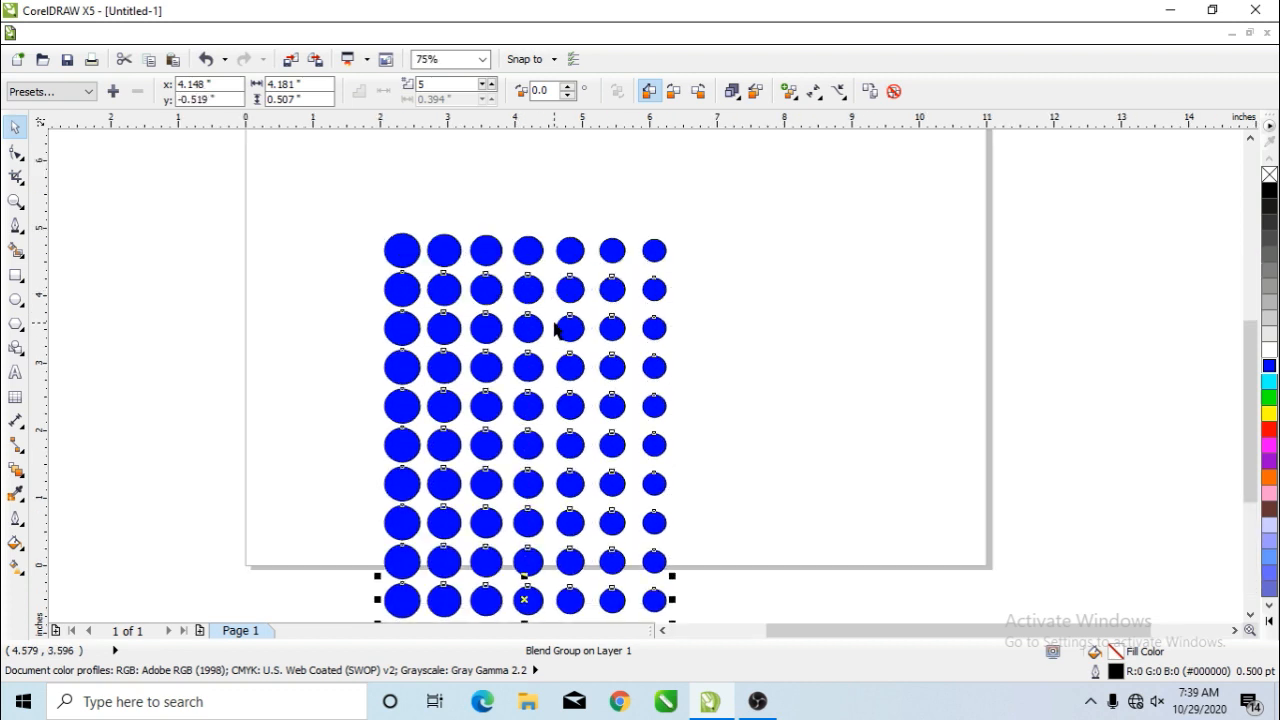
Step: Delete the entire grid of blue circles
scroll(605, 440, "down", 2)
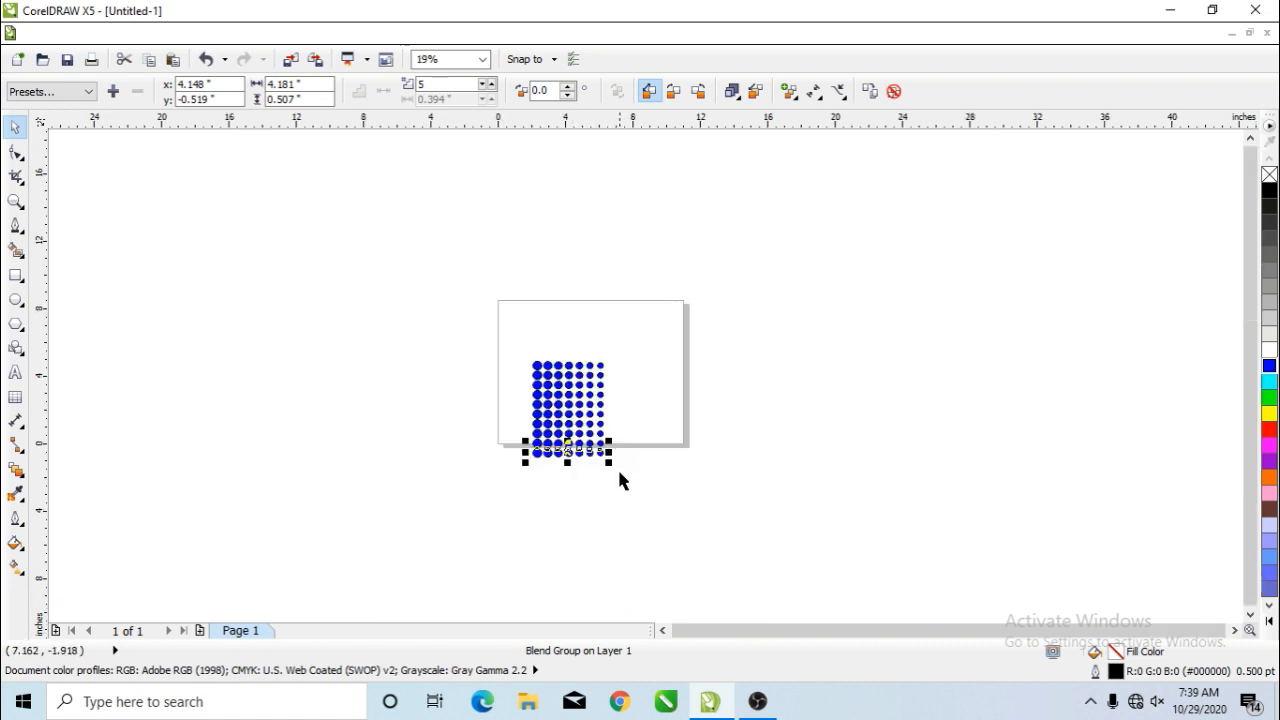
scroll(617, 465, "up", 1)
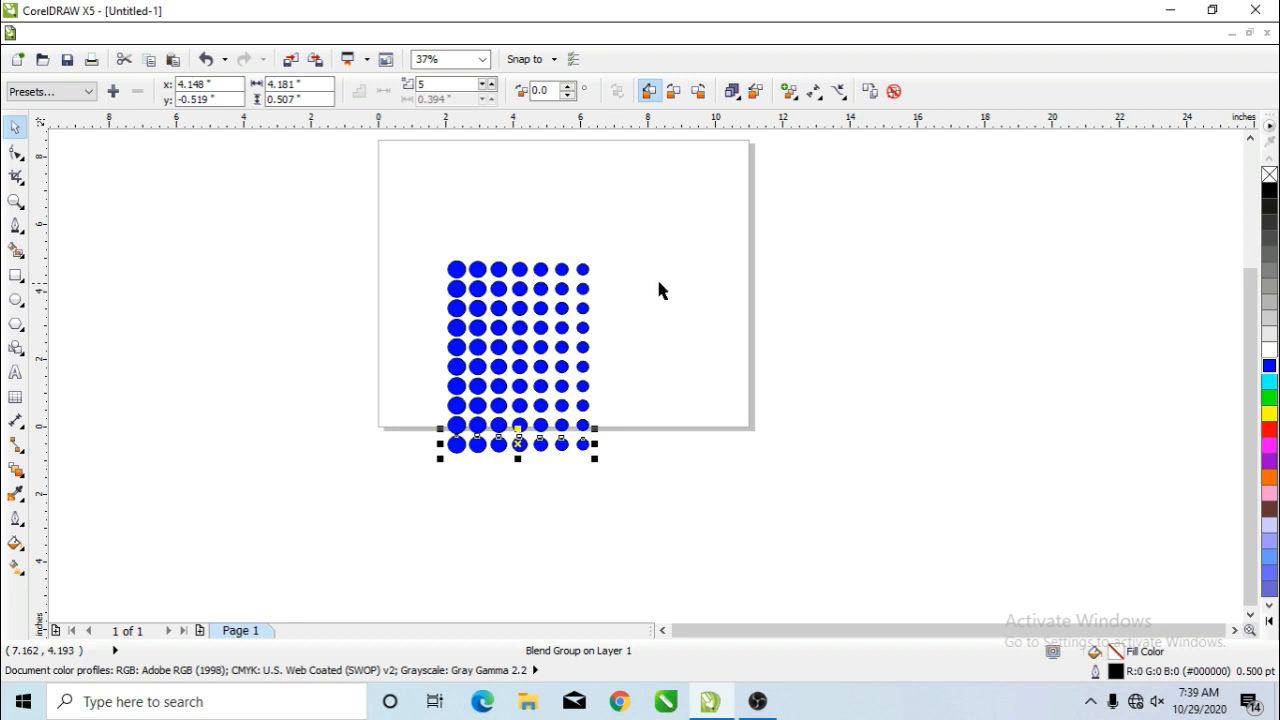
left_click_drag(438, 225, 662, 494)
key("ctrl+k")
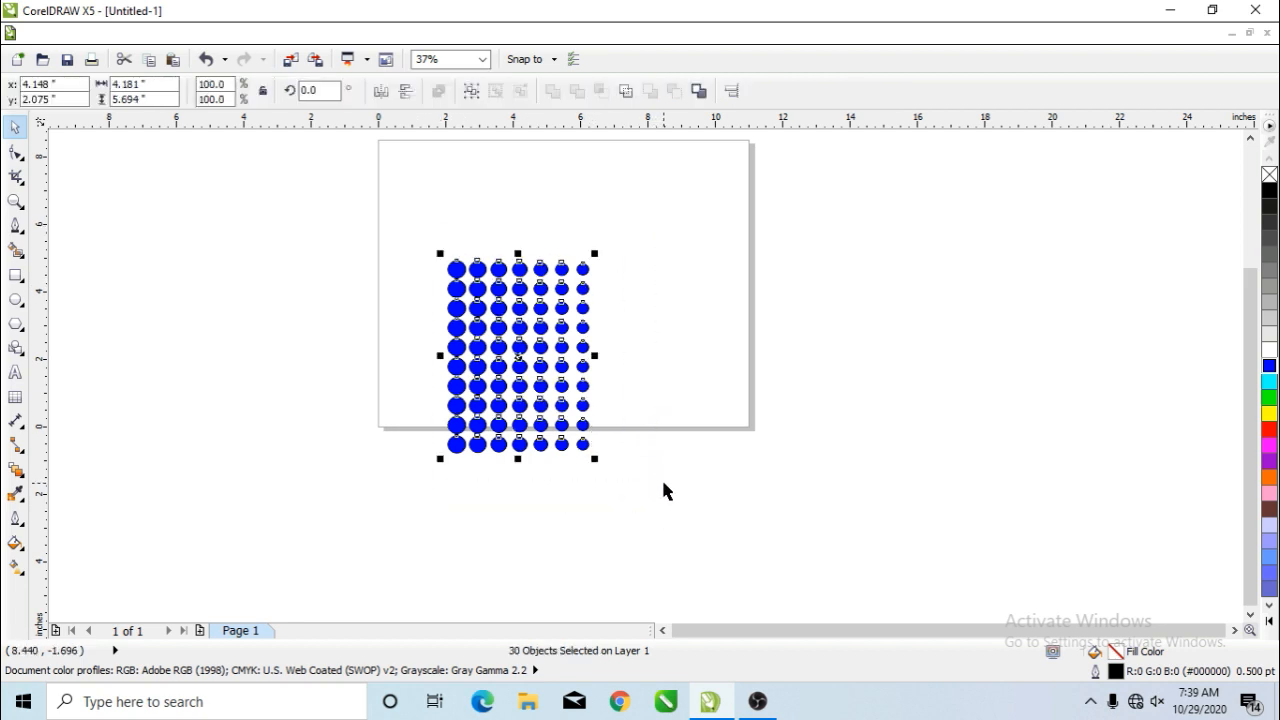
key("Delete")
Step: Draw a five-pointed star about 1 inch tall on the page and place a smaller copy, about 0.68 inches wide, beyond the page's right edge
left_click(20, 326)
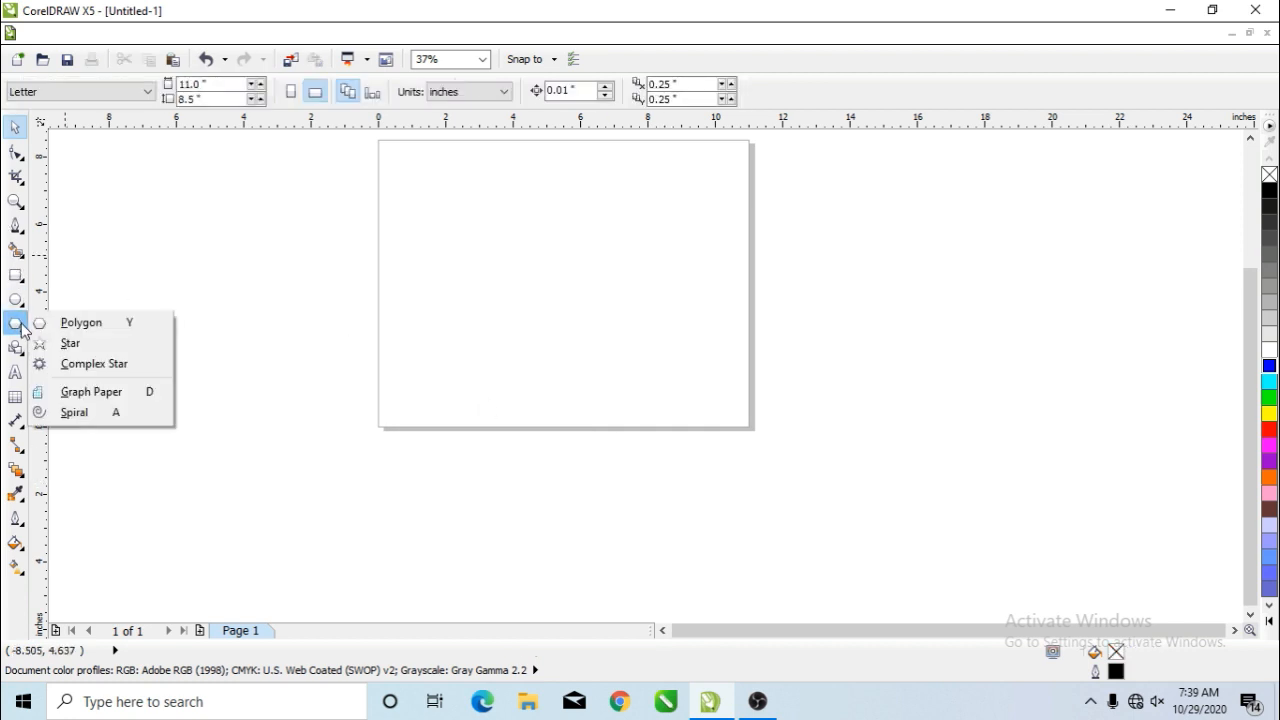
left_click_drag(477, 259, 845, 287)
key("space")
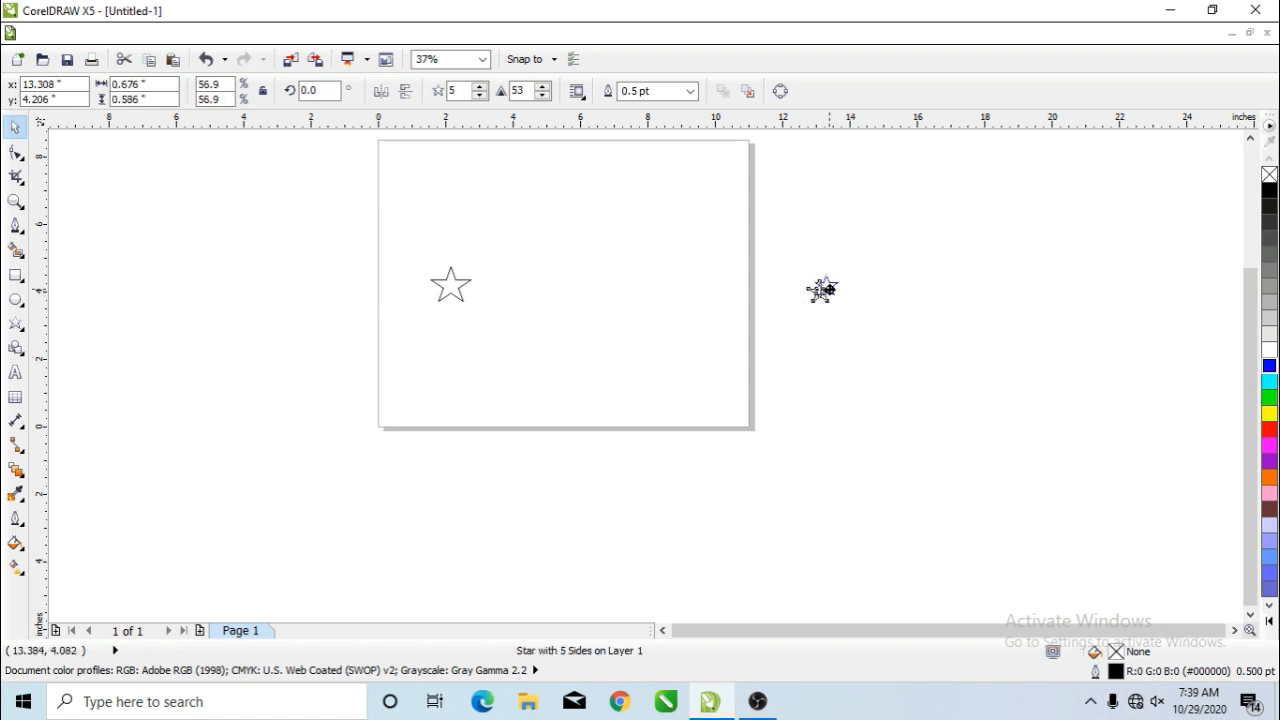
Step: Align the centres of the two stars on the same horizontal line
left_click_drag(306, 225, 913, 326)
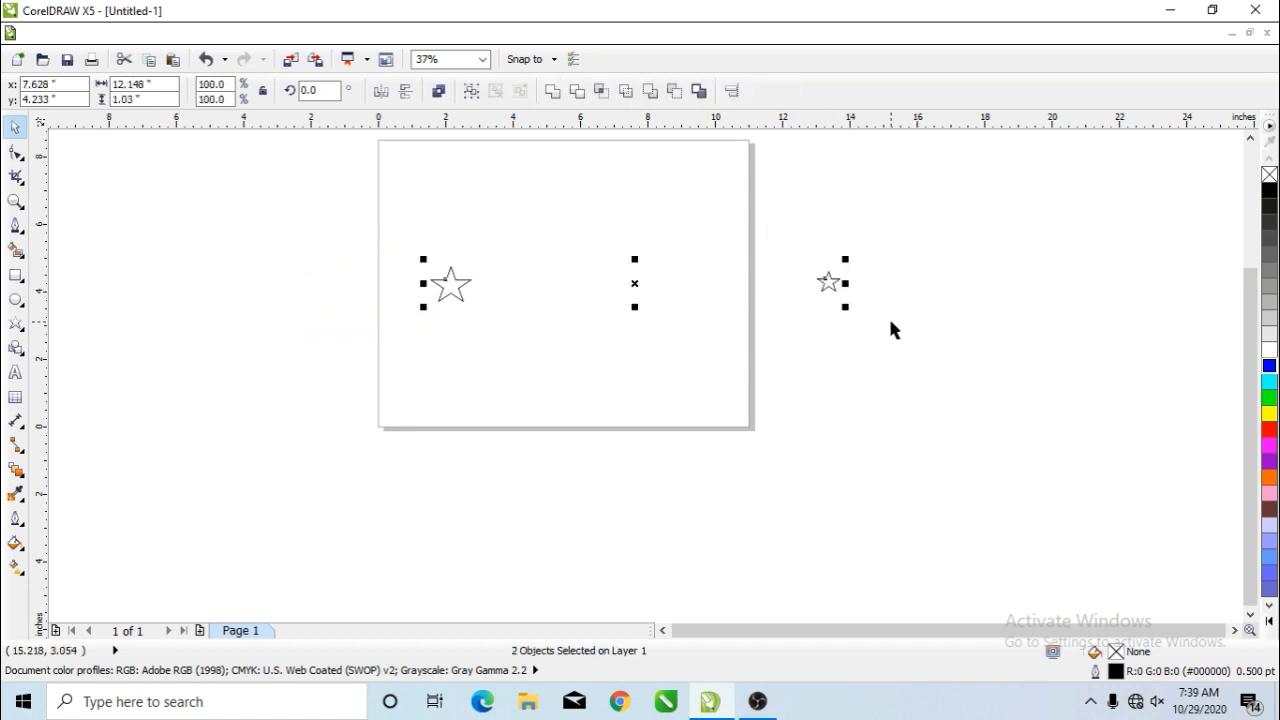
key("c")
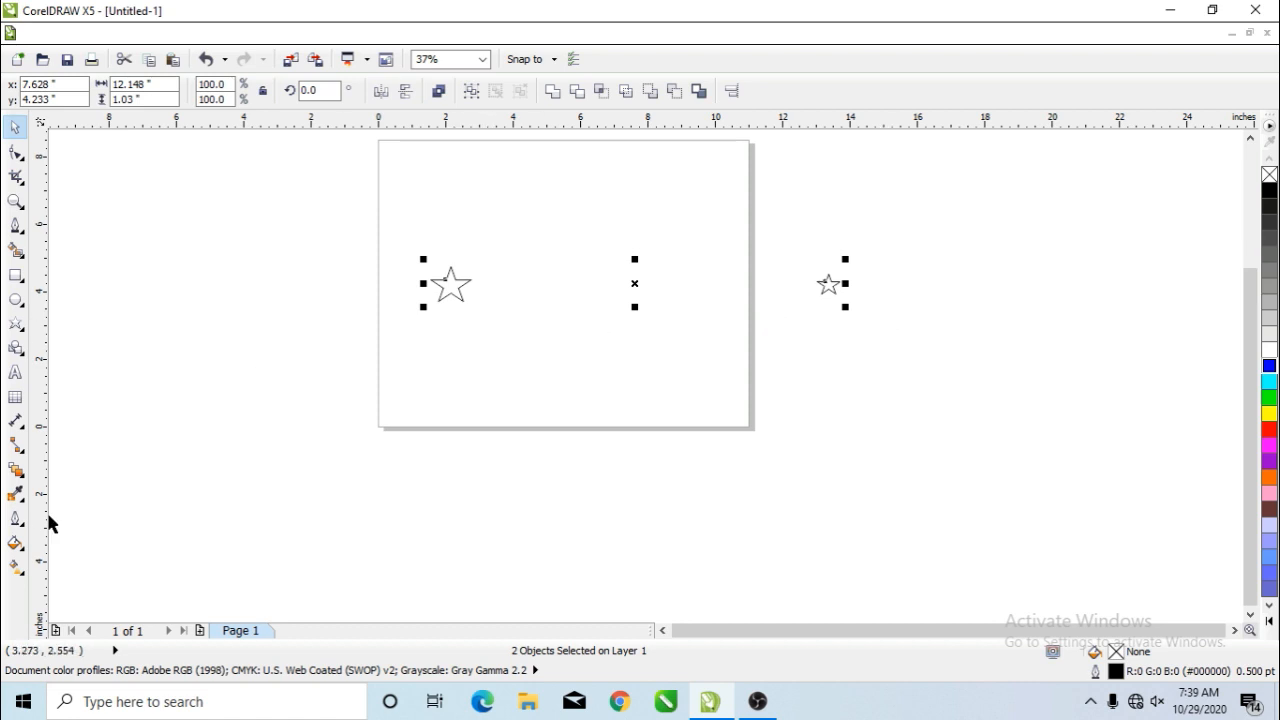
Step: Blend the large star on the page into the small star beyond the page edge with the Blend tool
left_click(15, 469)
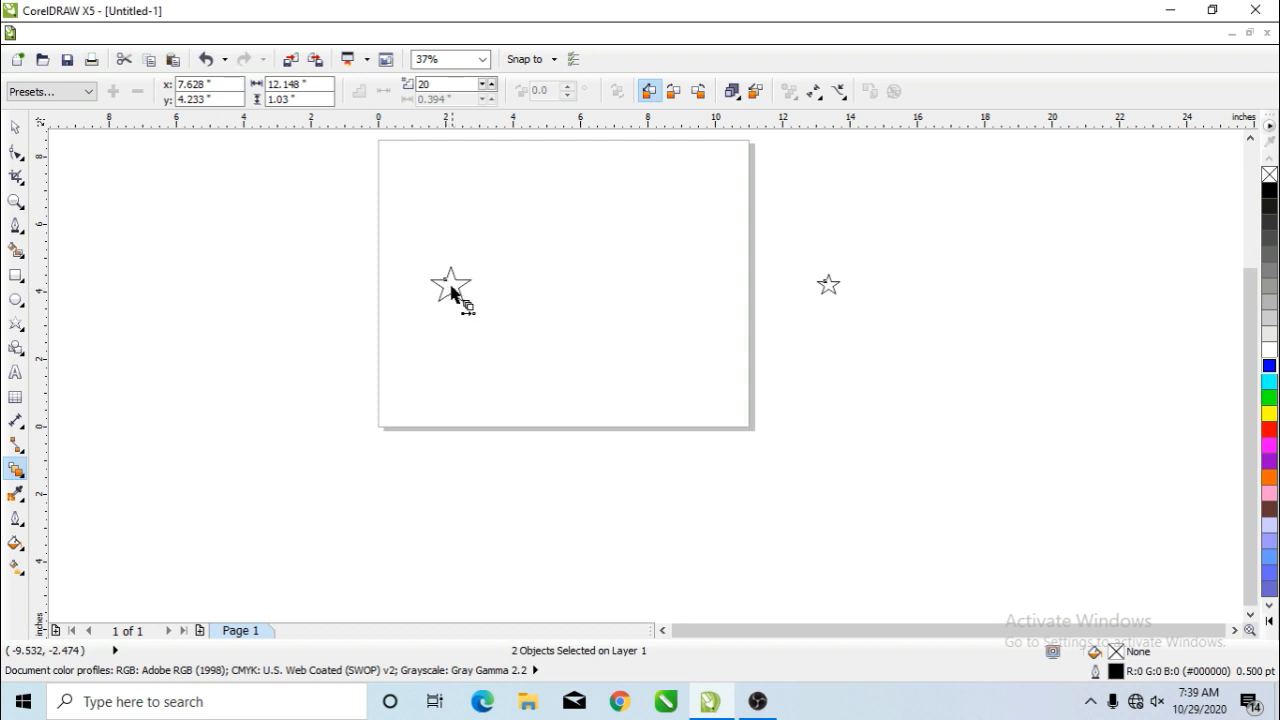
left_click_drag(450, 289, 785, 437)
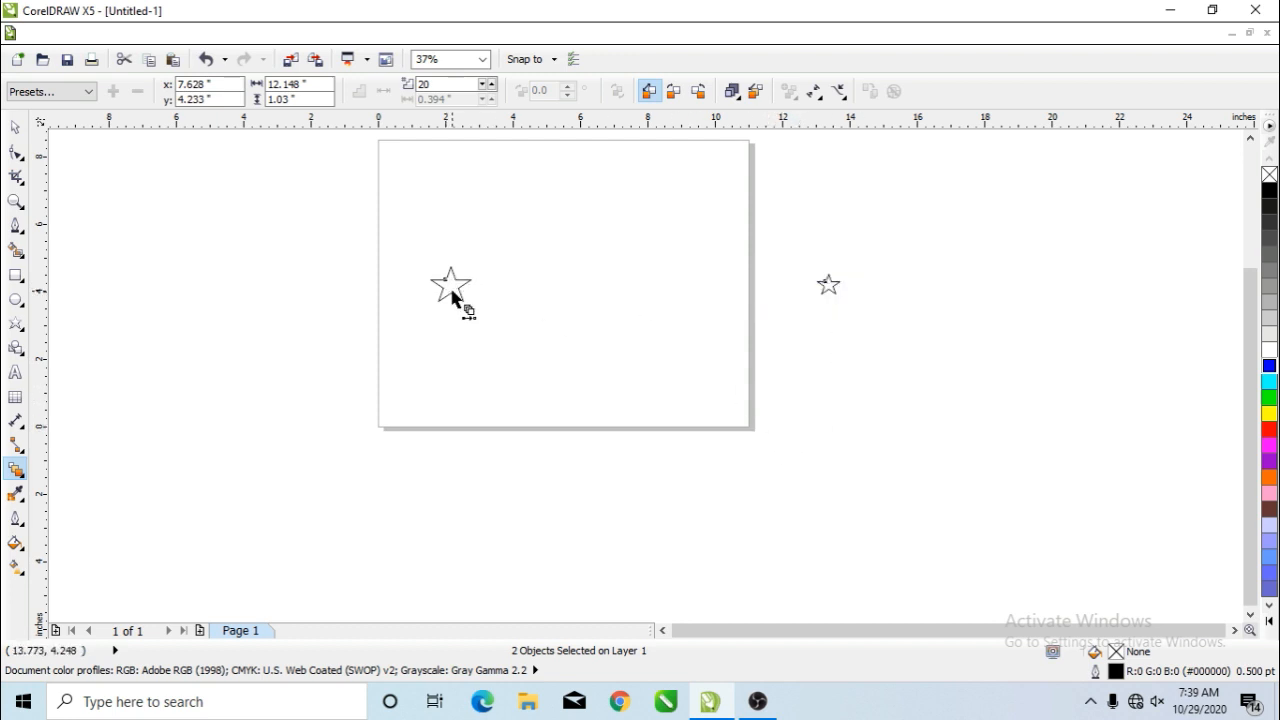
left_click_drag(450, 289, 829, 288)
scroll(688, 336, "up", 2)
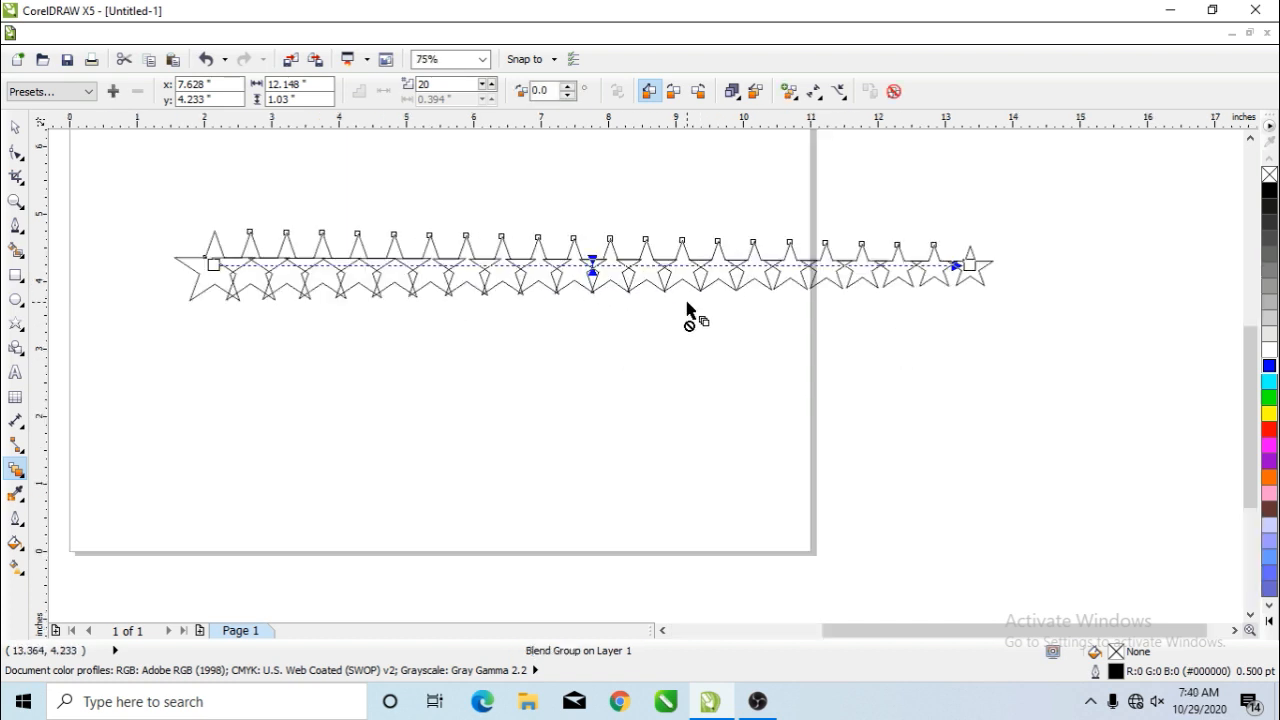
left_click(15, 127)
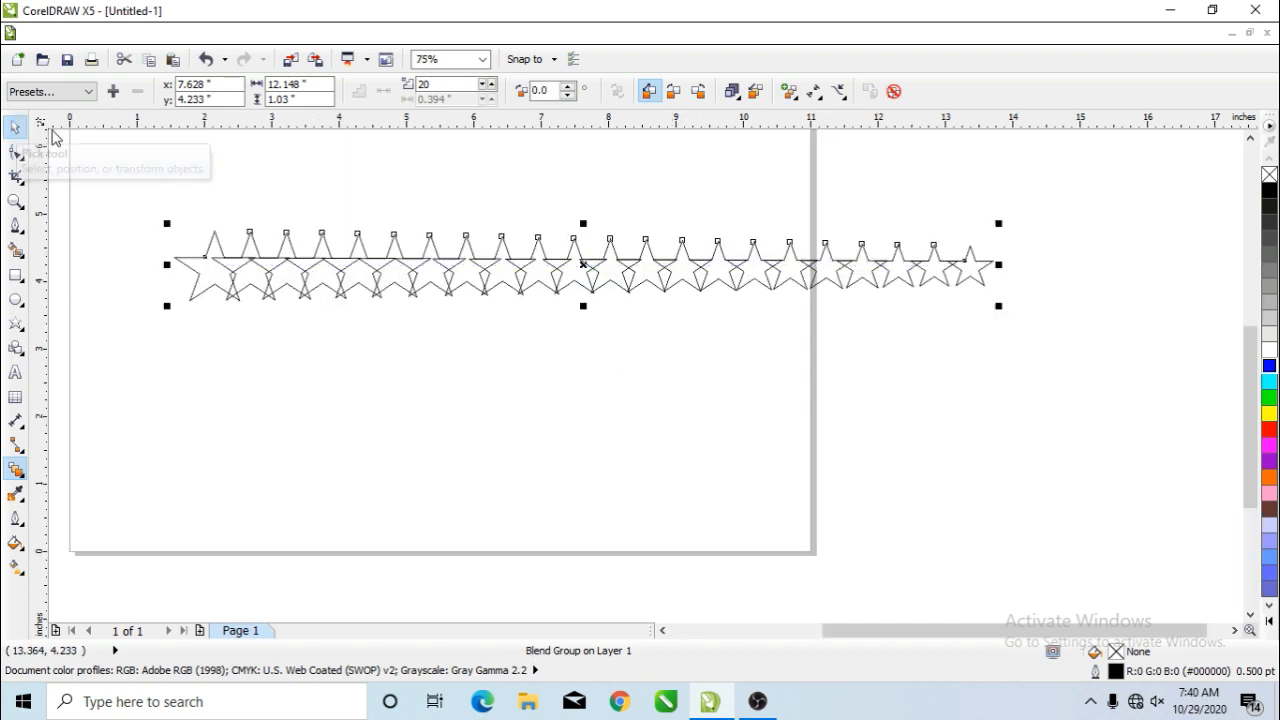
left_click(533, 448)
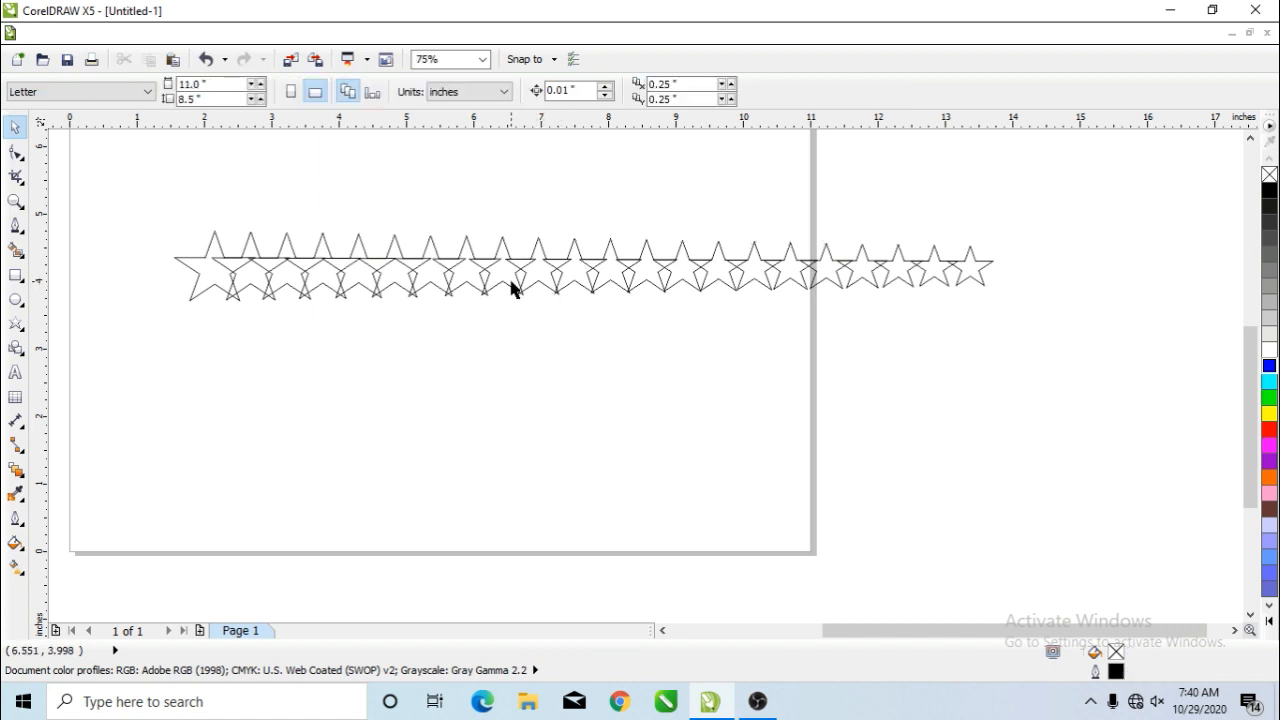
Step: Reduce the number of blend steps in the star row to 9
left_click(584, 262)
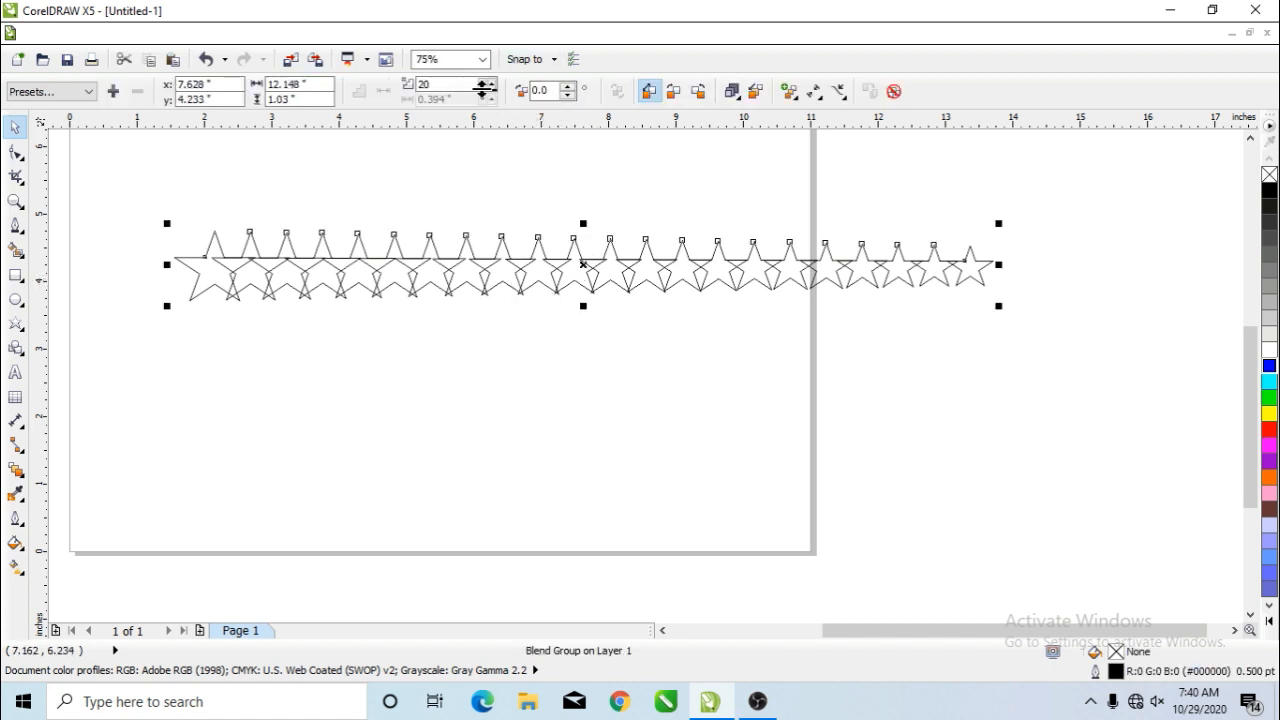
left_click(483, 86)
left_click(483, 88)
left_click(483, 88)
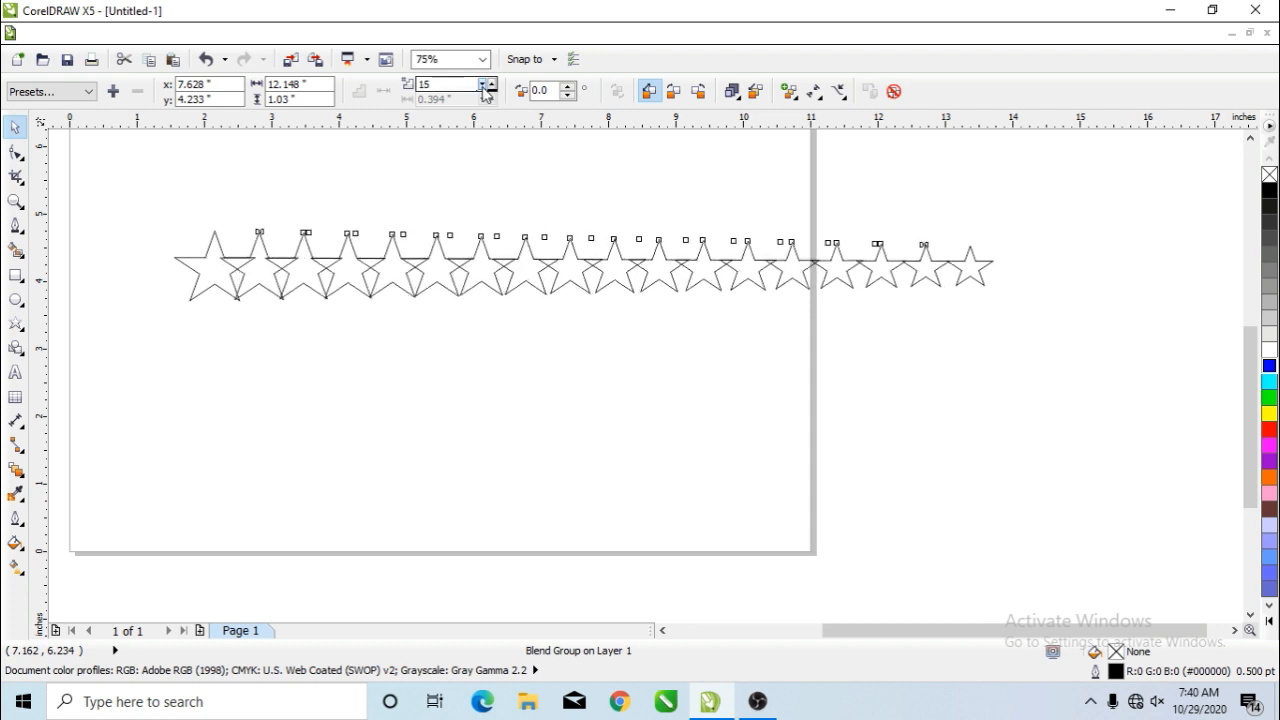
left_click(483, 88)
left_click(483, 88)
left_click(483, 88)
left_click(483, 88)
left_click(483, 88)
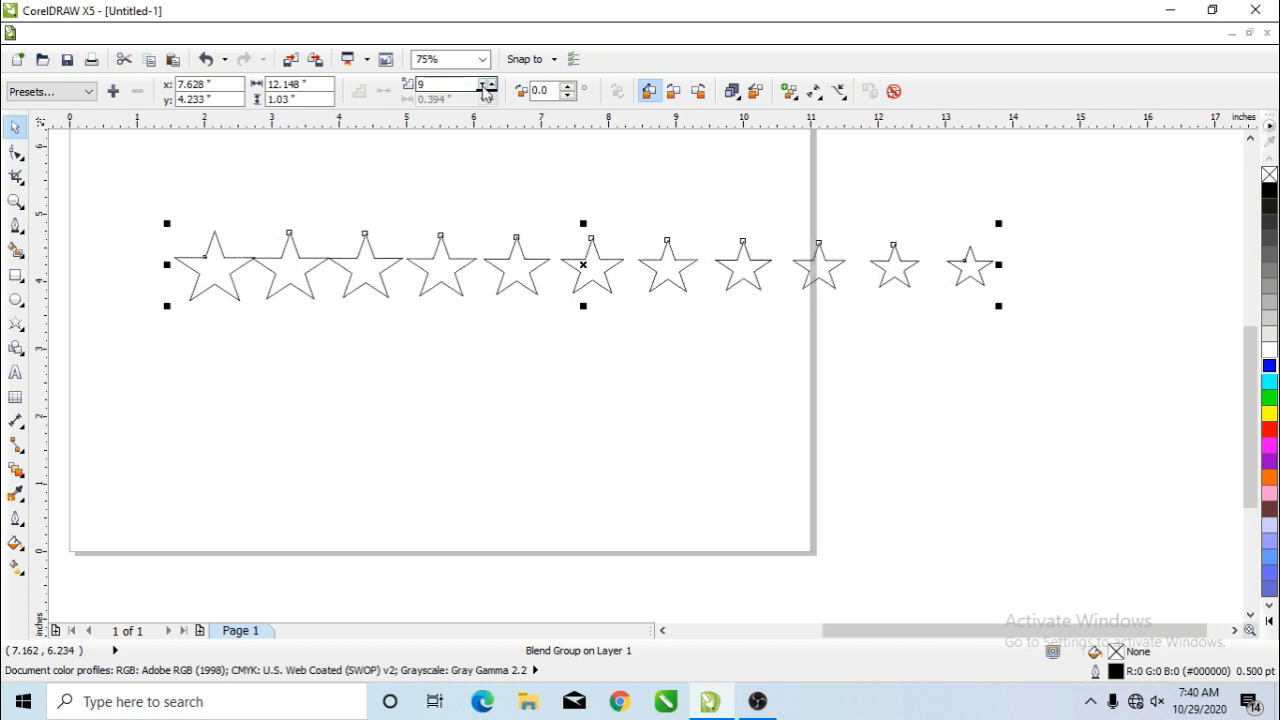
left_click(416, 418)
left_click(520, 282)
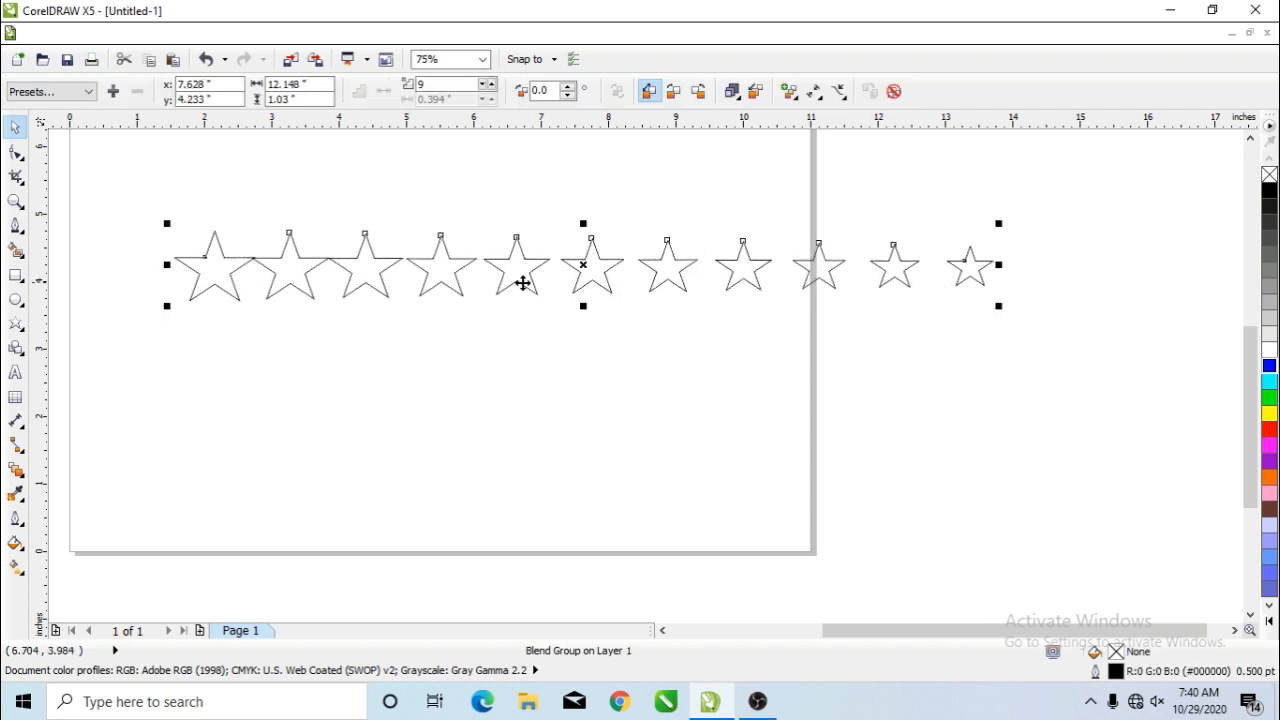
Step: Duplicate the star row 0.75 inches straight down and repeat the duplication until there are nine rows
left_click_drag(522, 283, 526, 334)
scroll(532, 392, "down", 1)
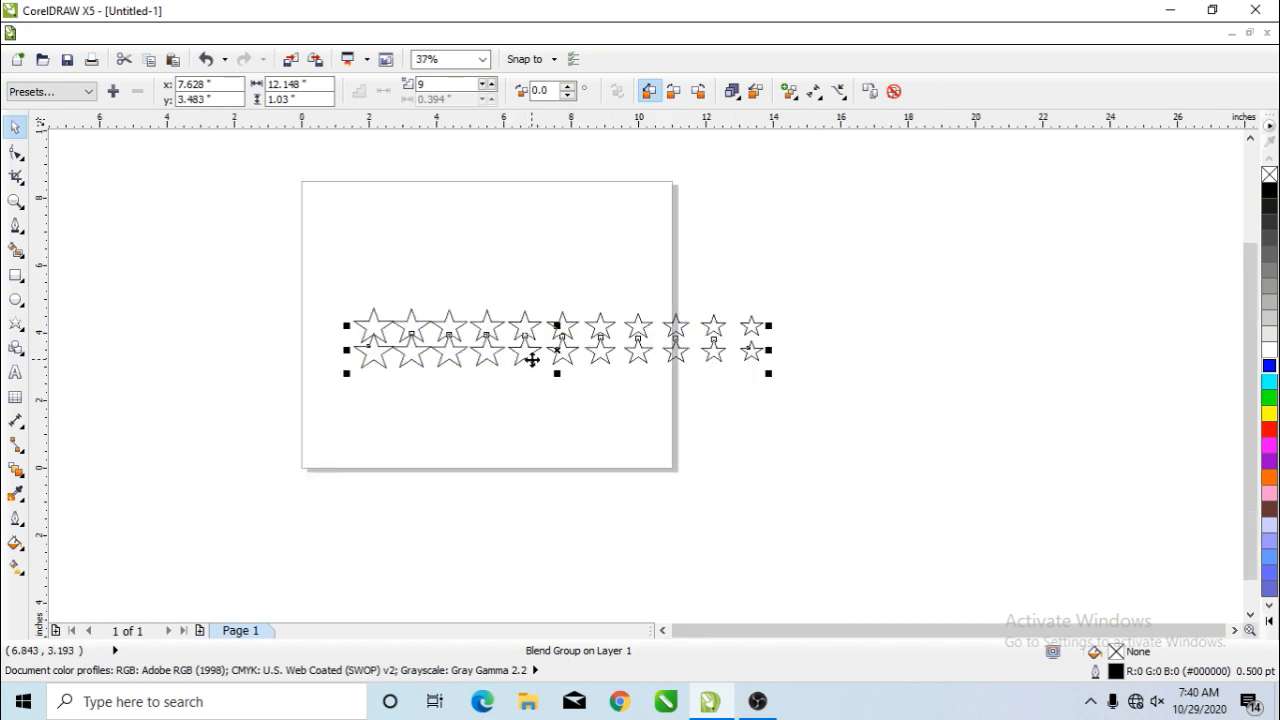
key("ctrl+r")
key("ctrl+r")
key("ctrl+r")
key("ctrl+r")
key("ctrl+r")
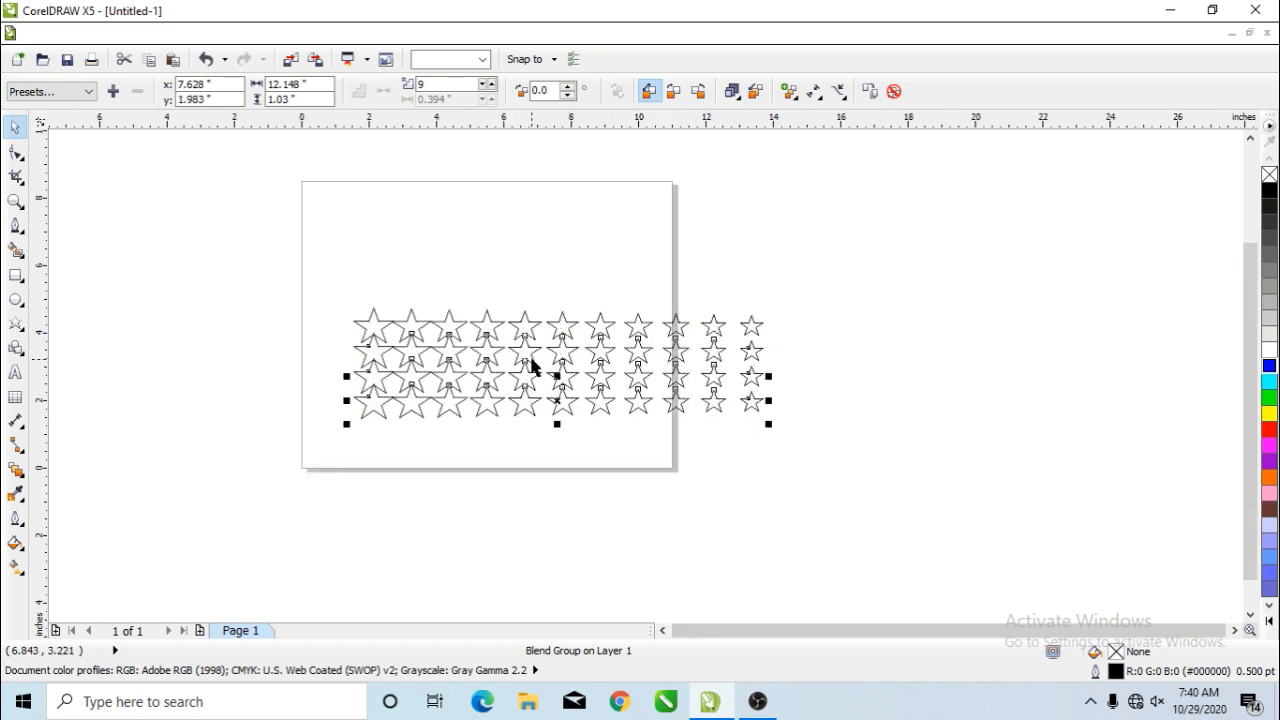
key("ctrl+r")
key("ctrl+r")
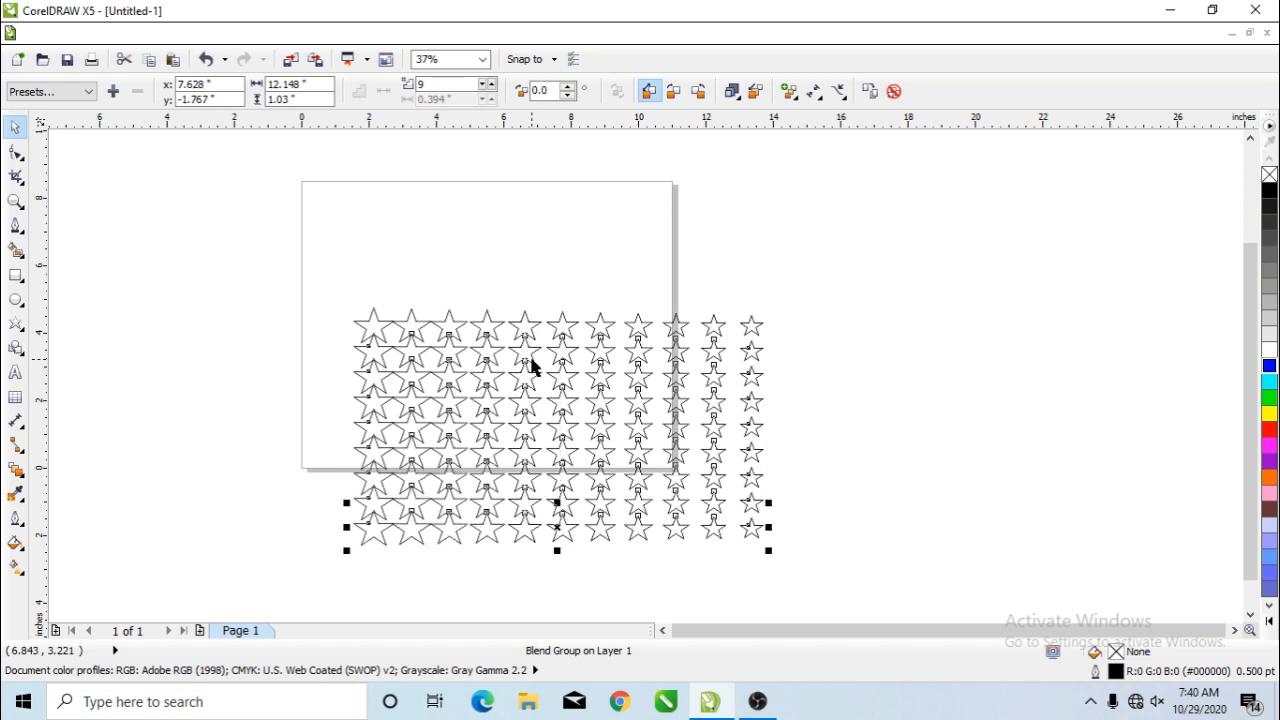
Step: Fill all the stars in the nine-row grid with black
left_click_drag(829, 263, 214, 553)
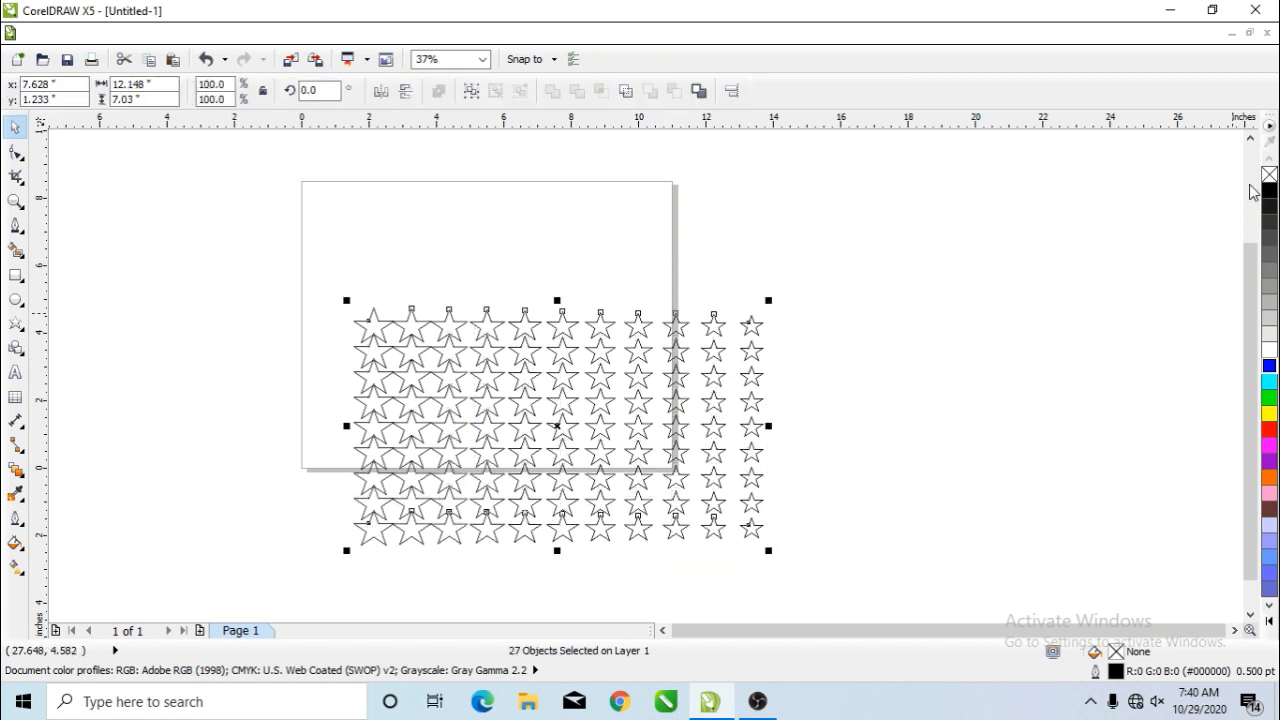
left_click(1268, 190)
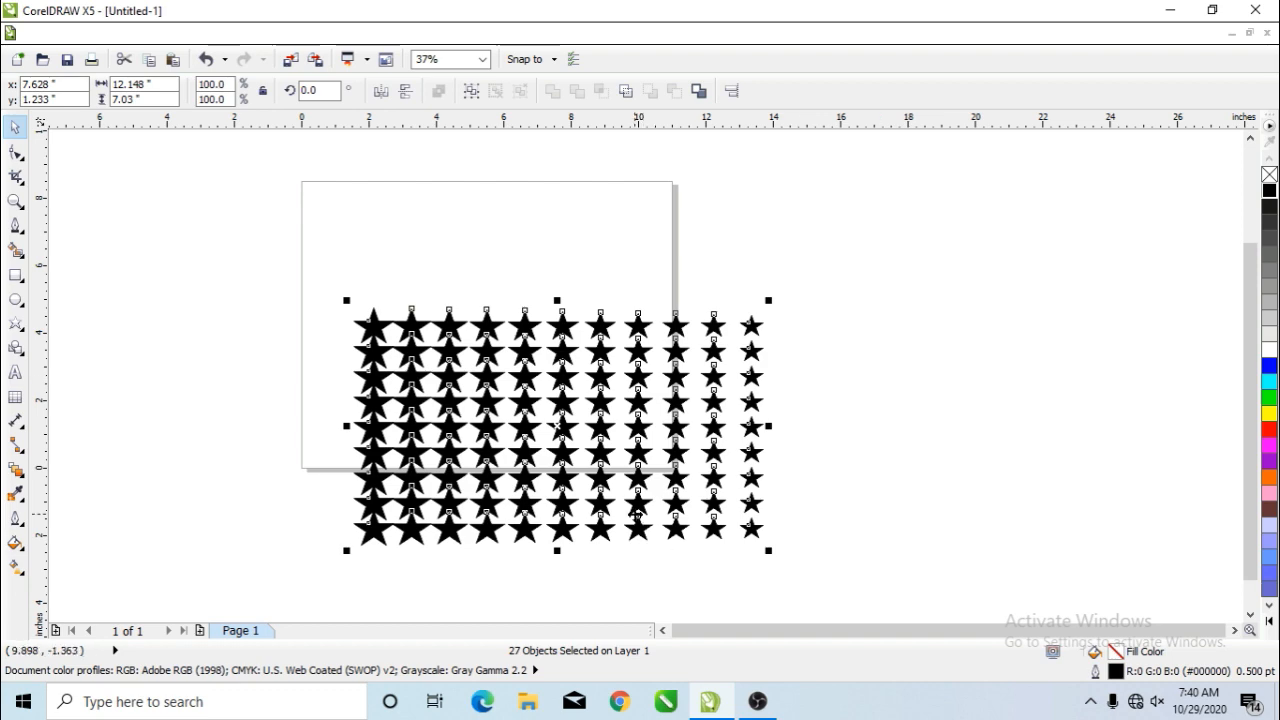
scroll(629, 510, "up", 2)
Step: Delete the entire grid of black stars
scroll(579, 487, "down", 2)
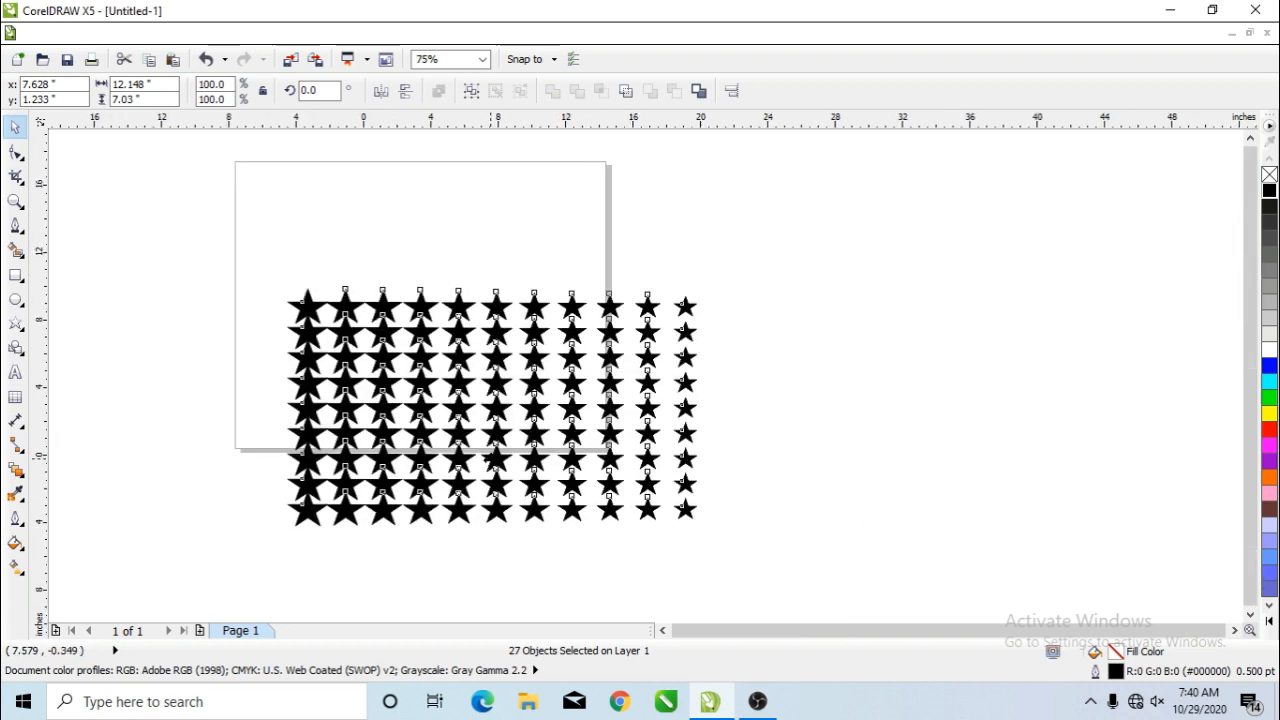
left_click_drag(626, 348, 171, 525)
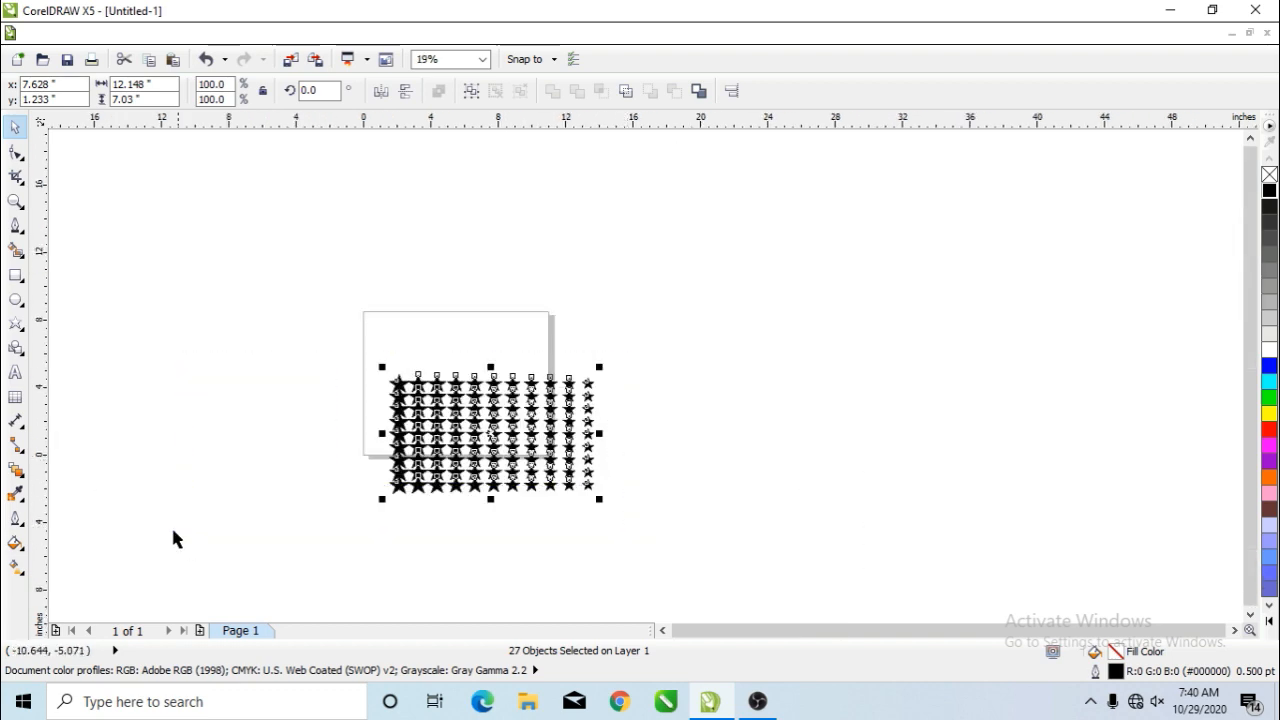
key("Delete")
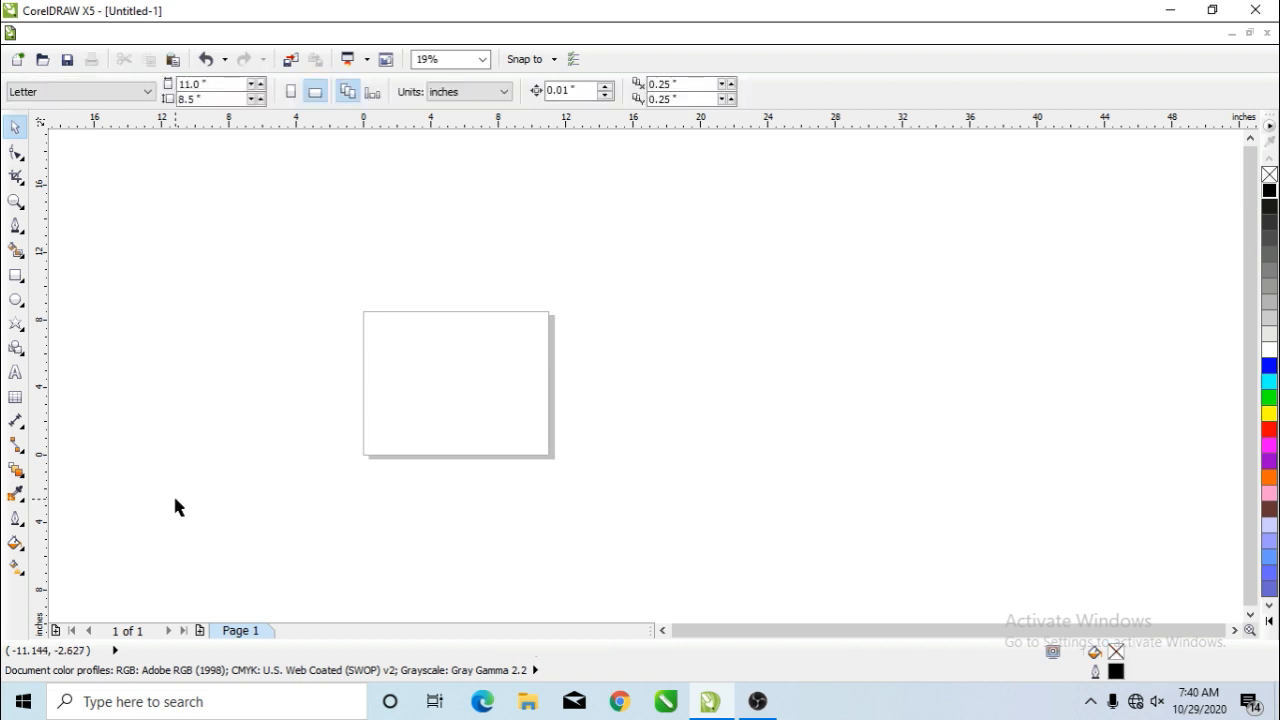
Step: Add a first name as artistic text on the page and enlarge it proportionally to about 4.26 inches wide
scroll(400, 366, "up", 2)
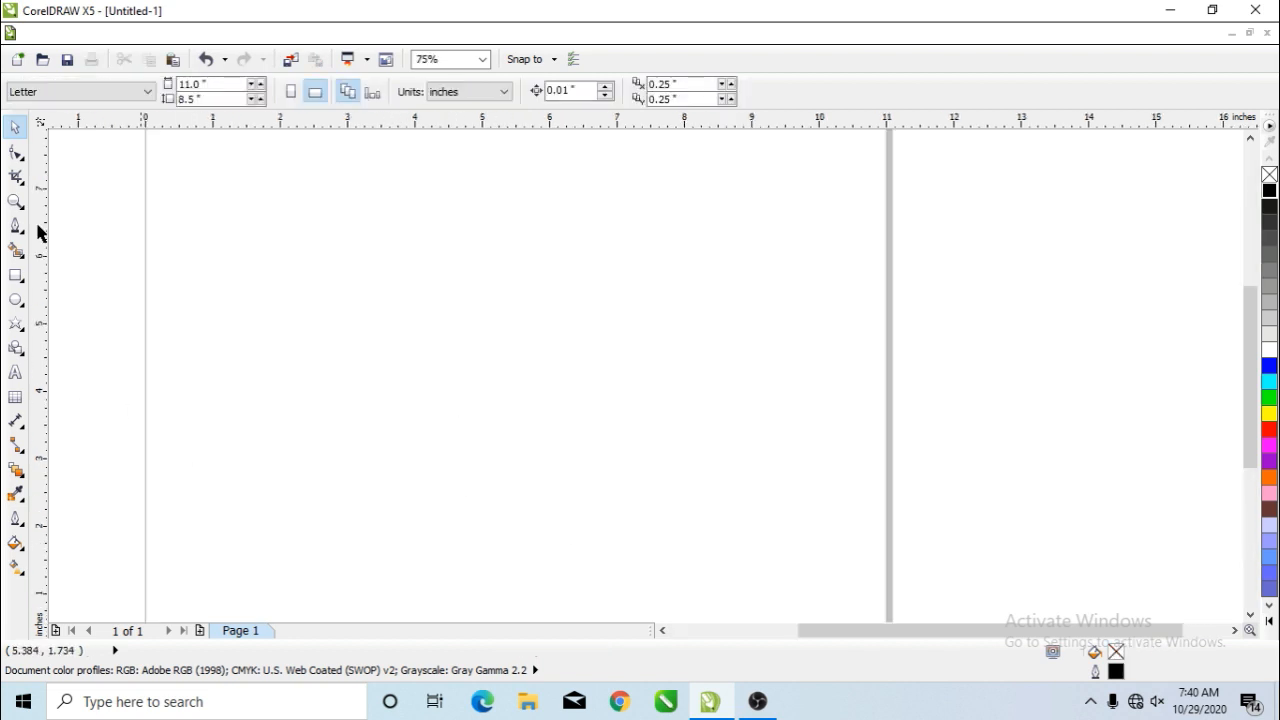
left_click(15, 372)
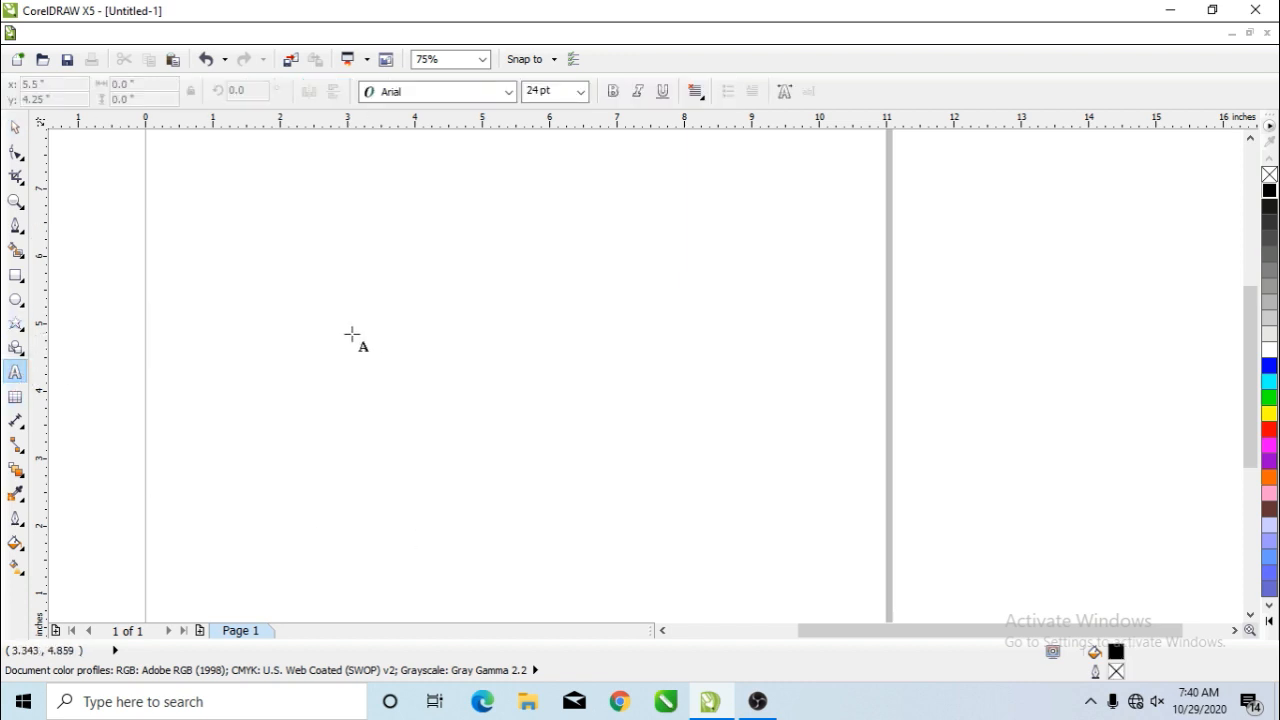
left_click(350, 334)
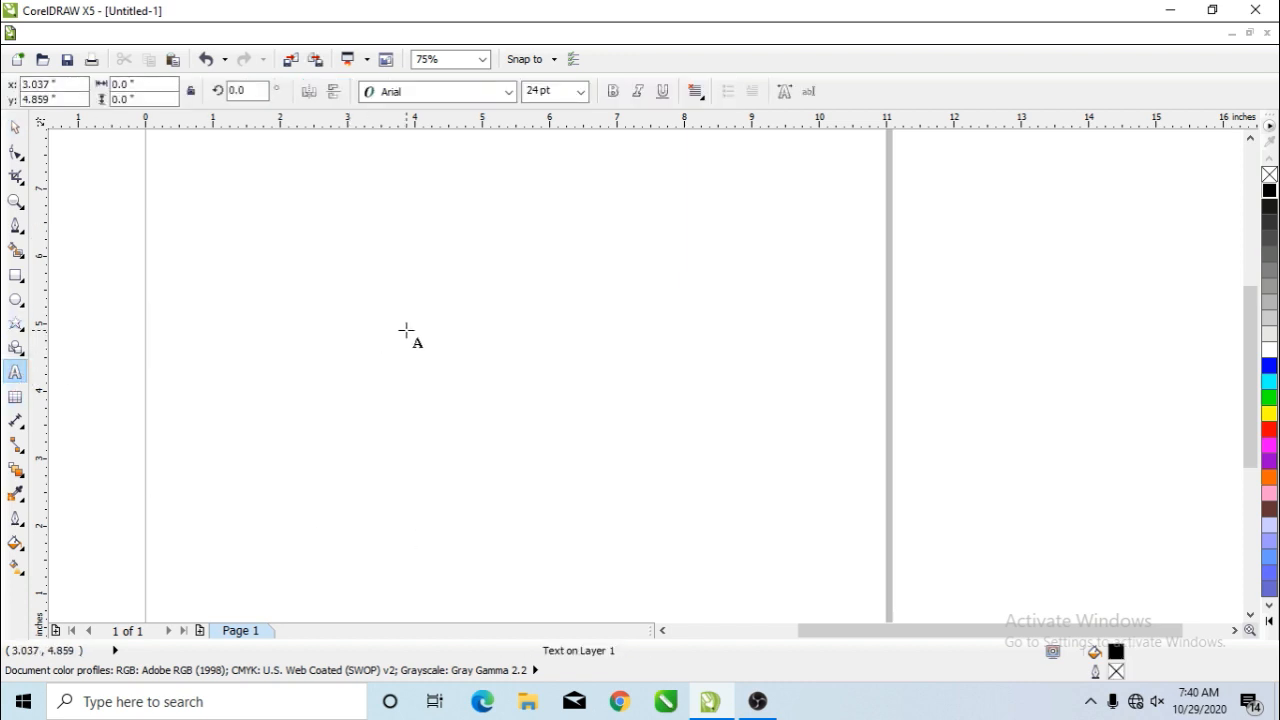
type("sal")
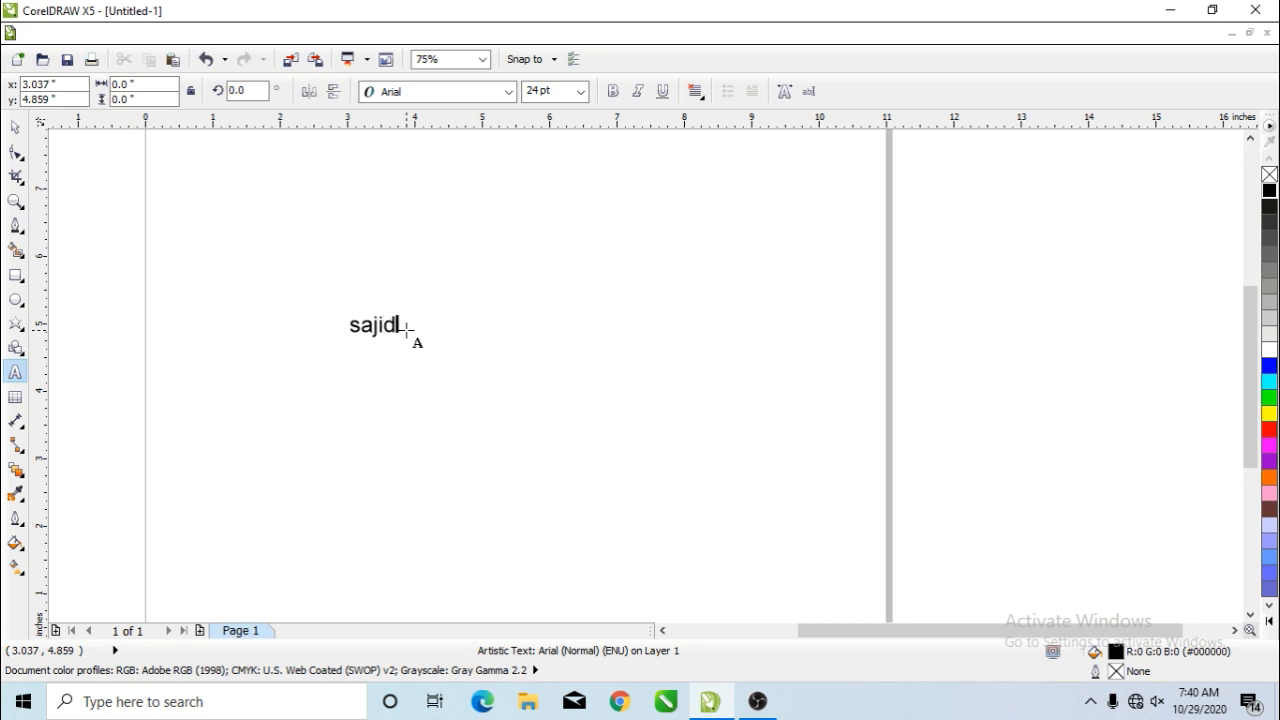
key("ctrl+space")
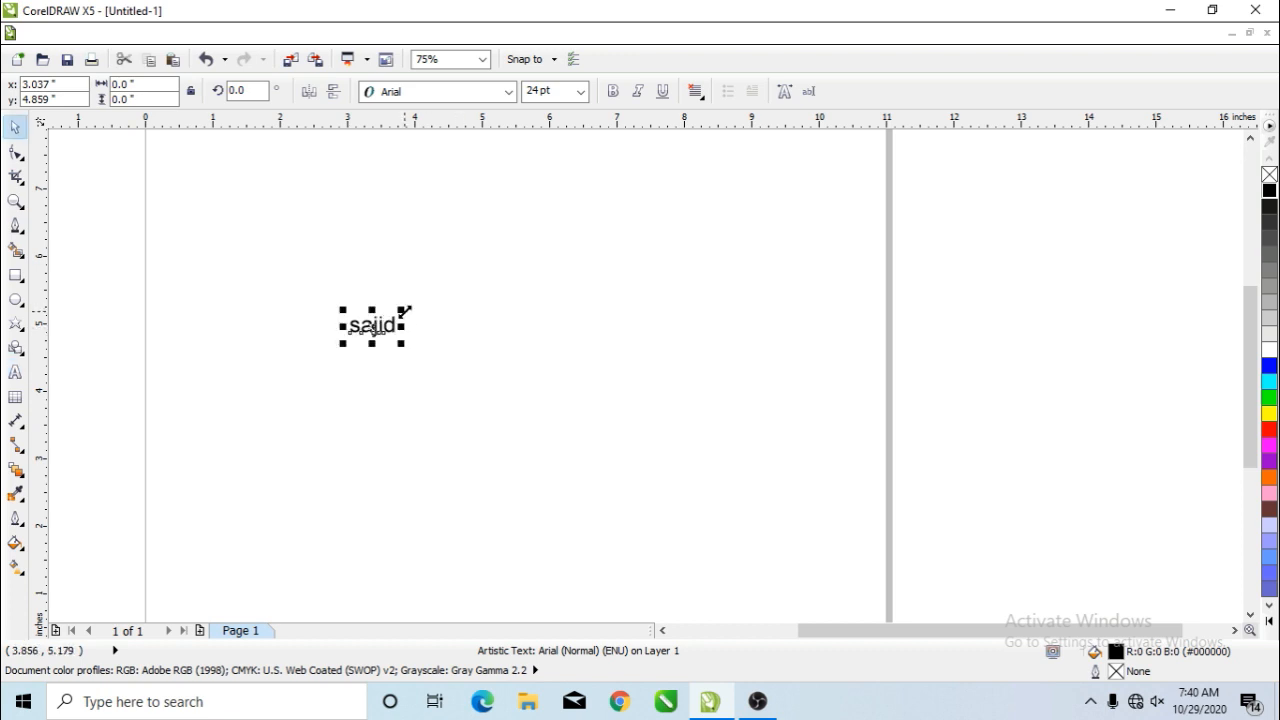
left_click_drag(403, 311, 718, 252)
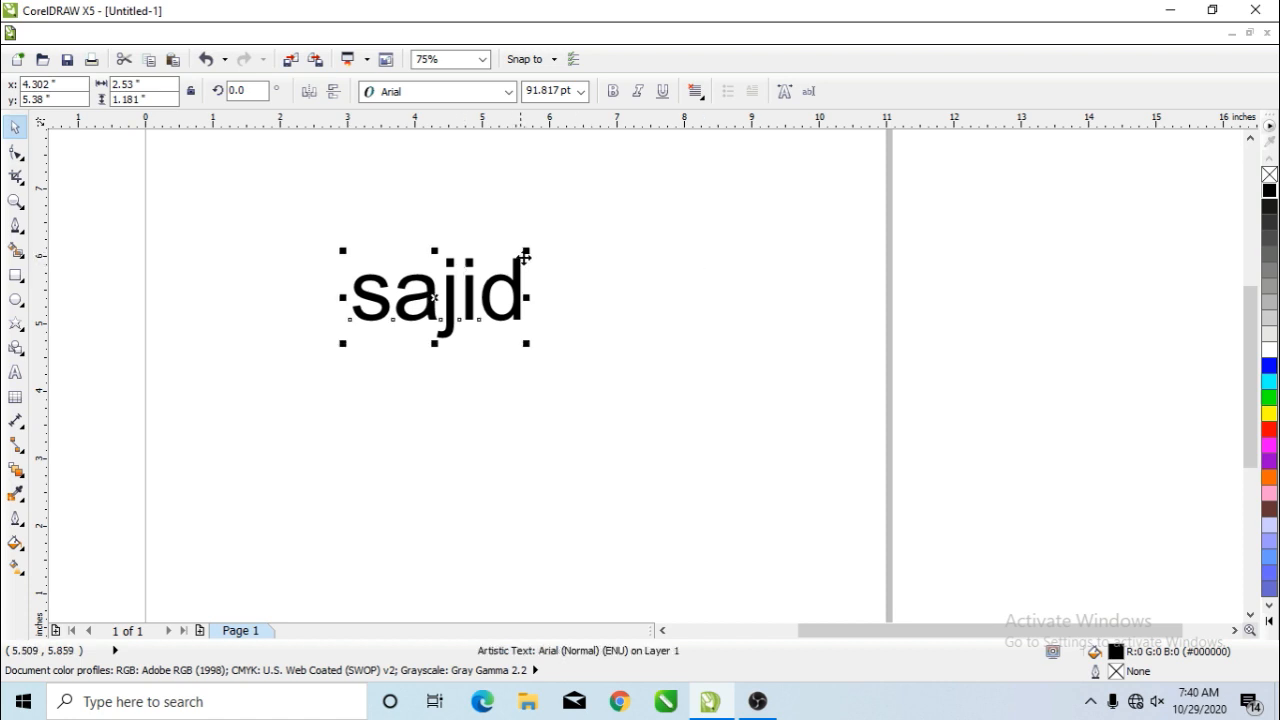
left_click_drag(524, 258, 636, 255)
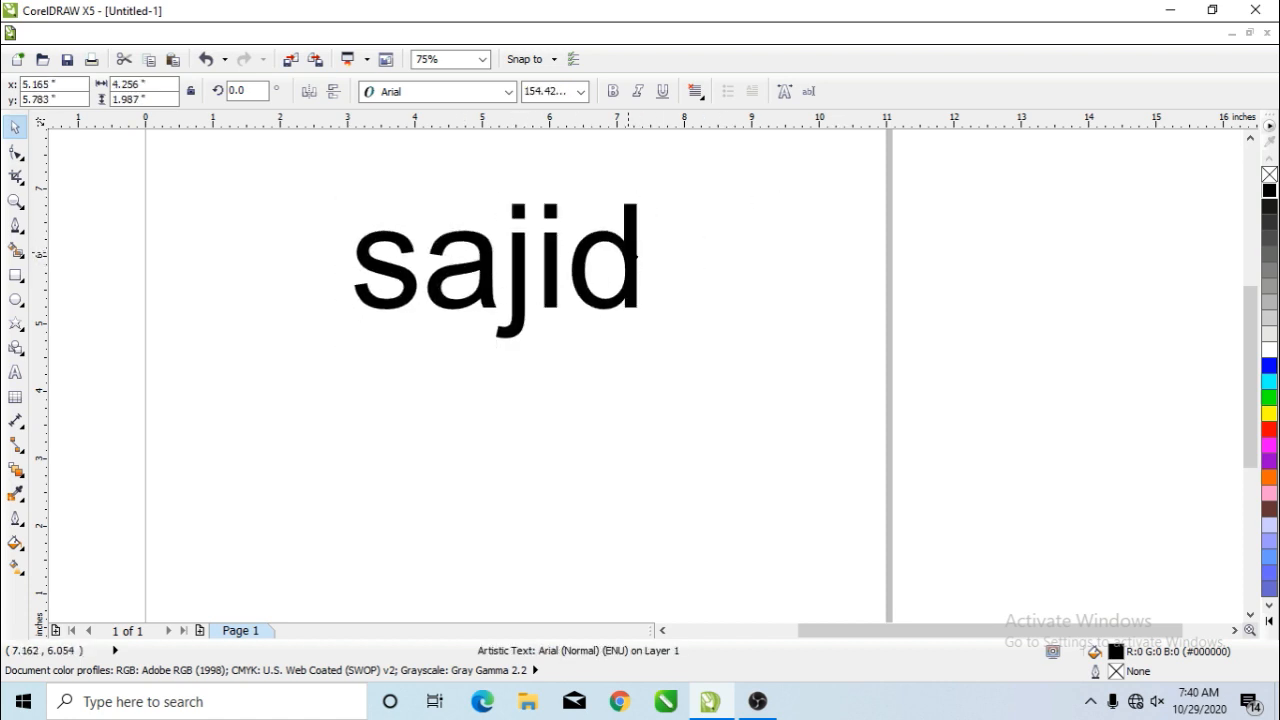
Step: Convert the name text to UPPERCASE and set its font to Impact
left_click(377, 33)
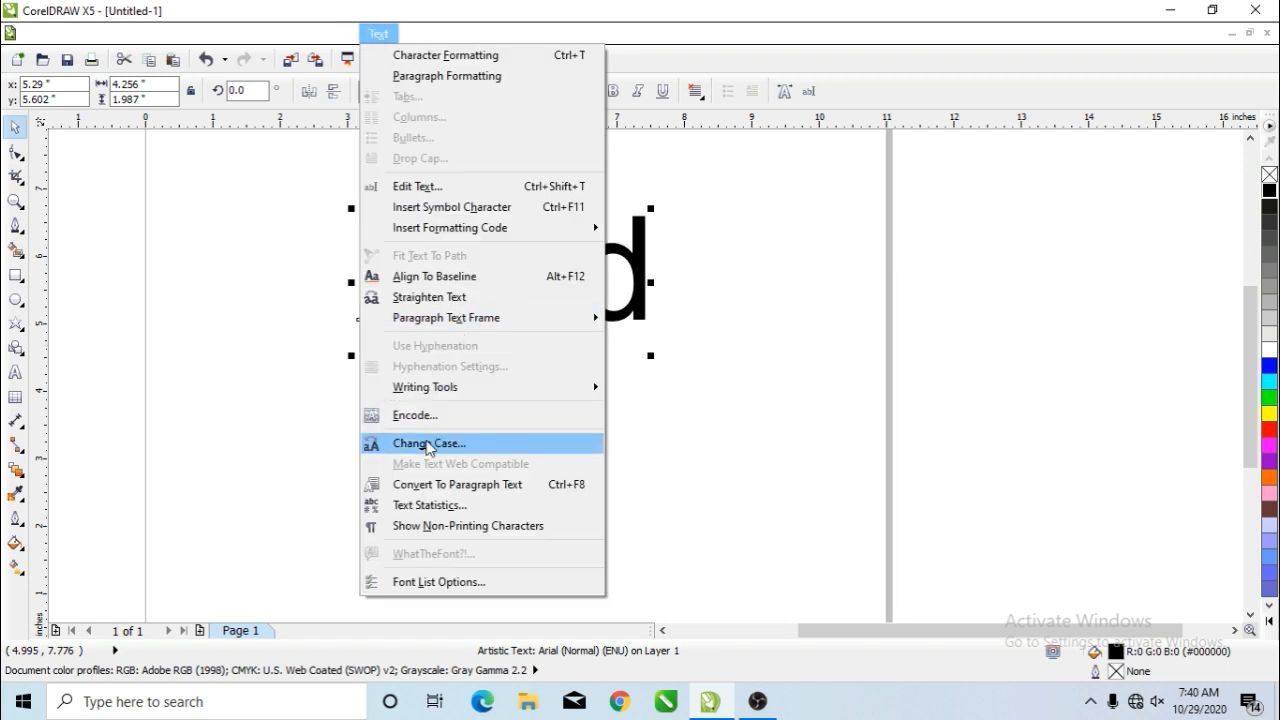
left_click(428, 443)
left_click(566, 341)
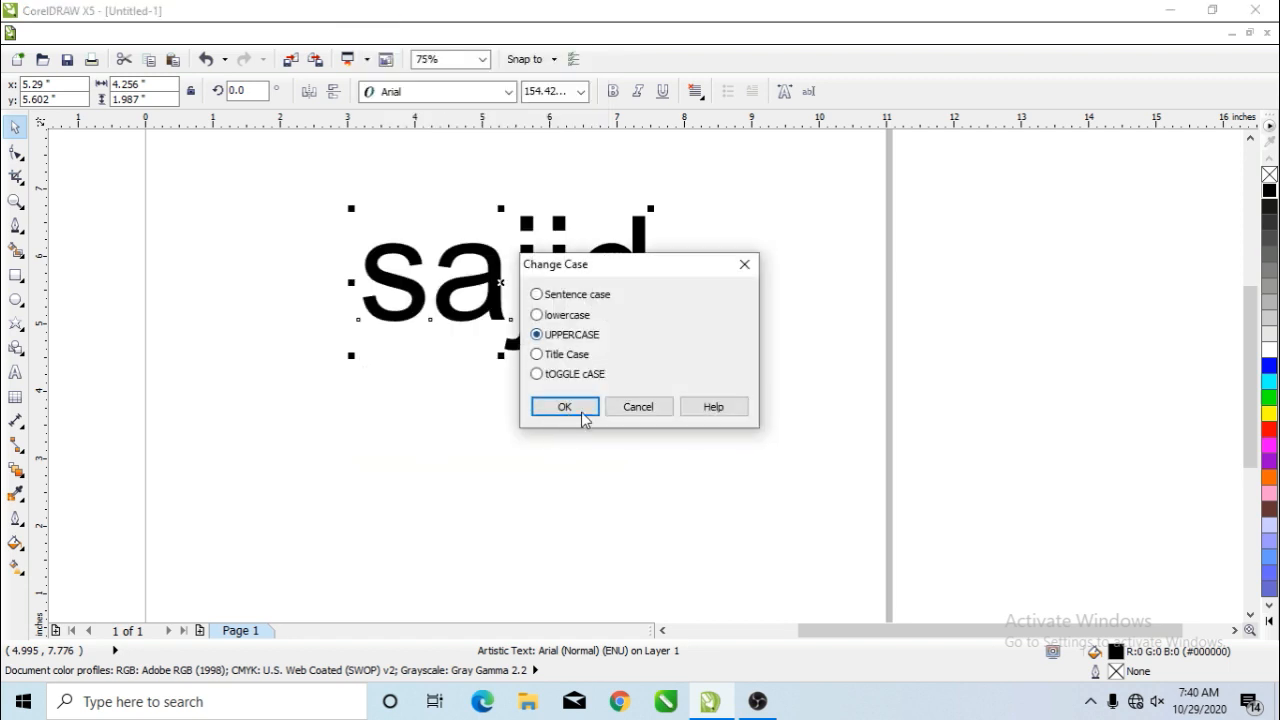
left_click(566, 406)
left_click(508, 91)
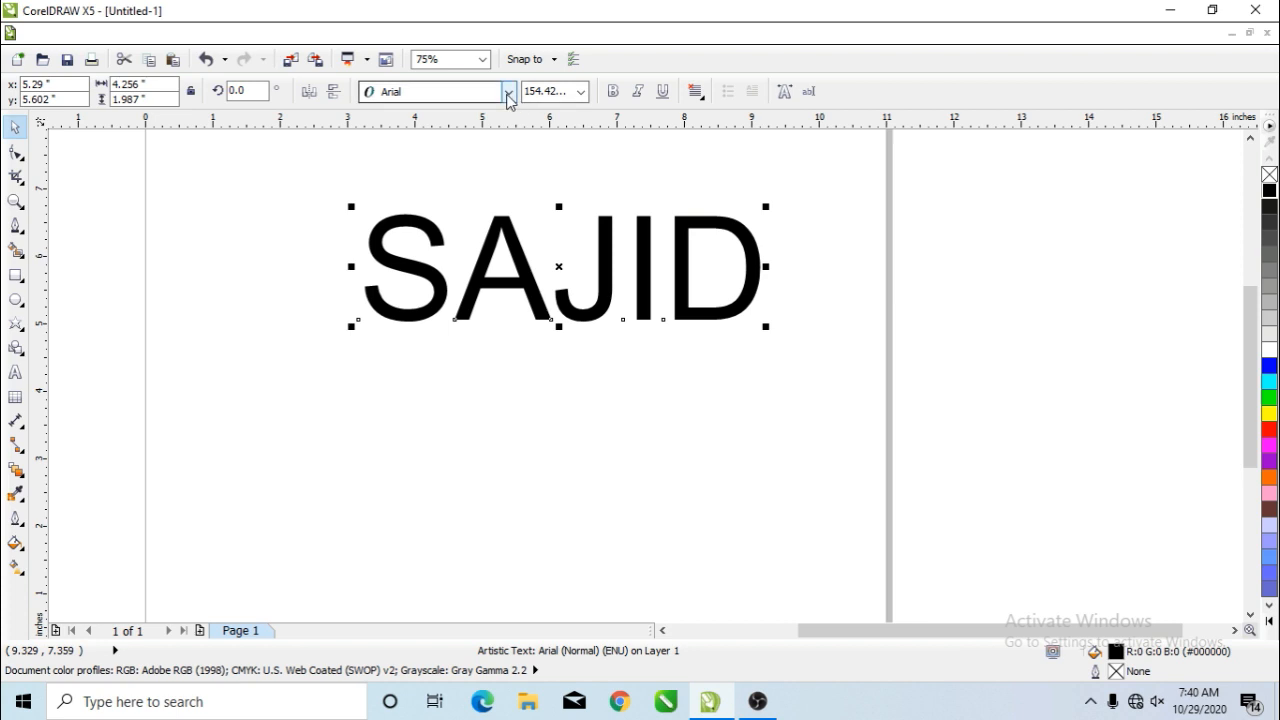
left_click(399, 194)
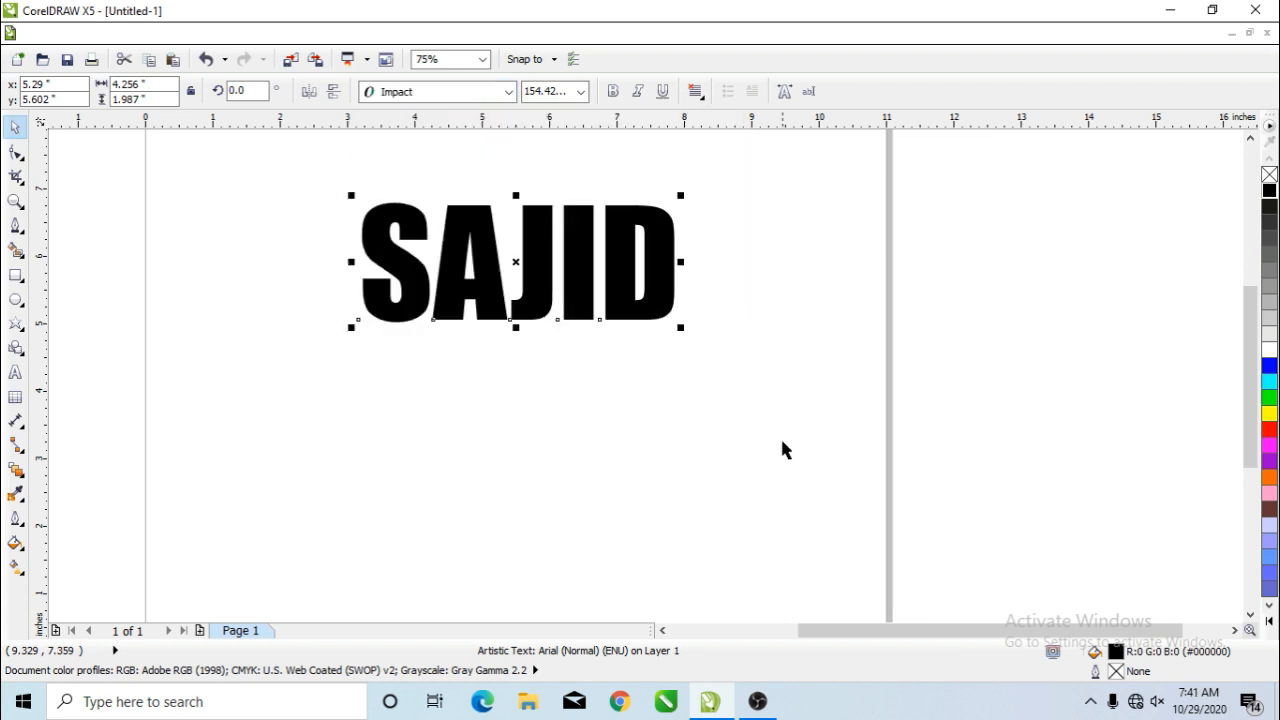
Step: Shift the name text slightly, place a copy exactly over it, and fill that copy with red
left_click_drag(666, 282, 673, 283)
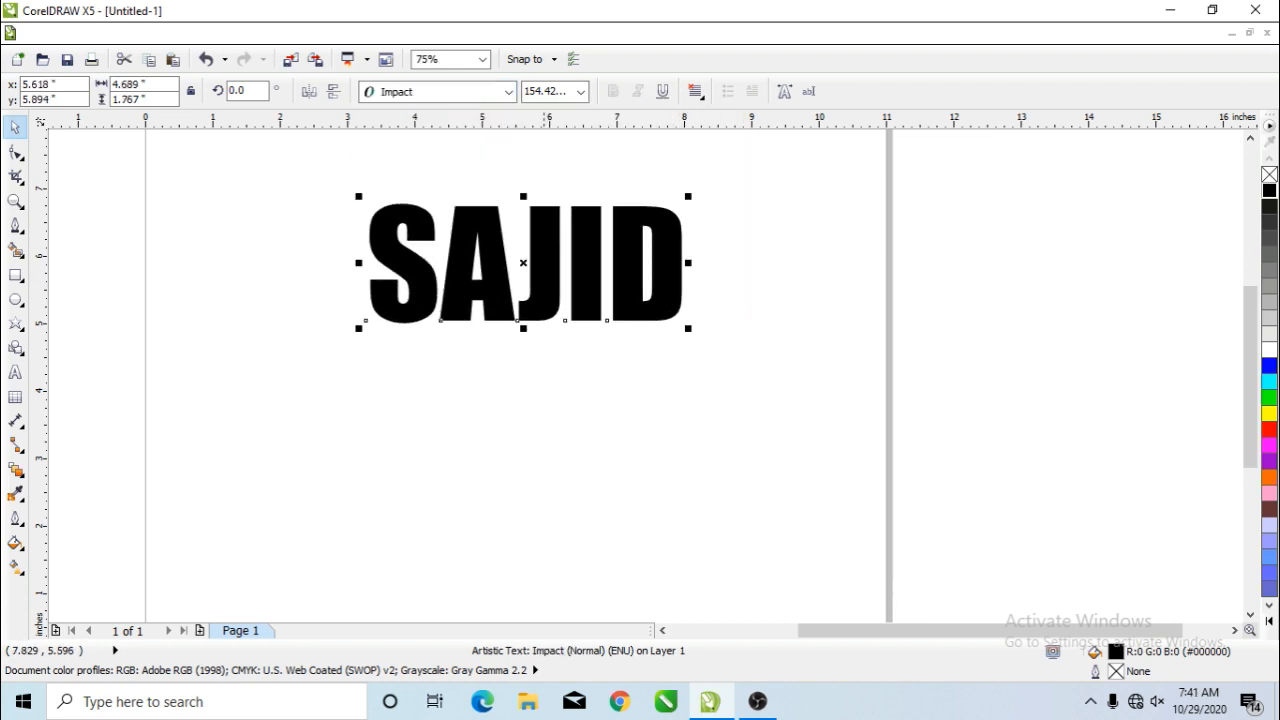
scroll(532, 256, "up", 2)
scroll(578, 340, "down", 4)
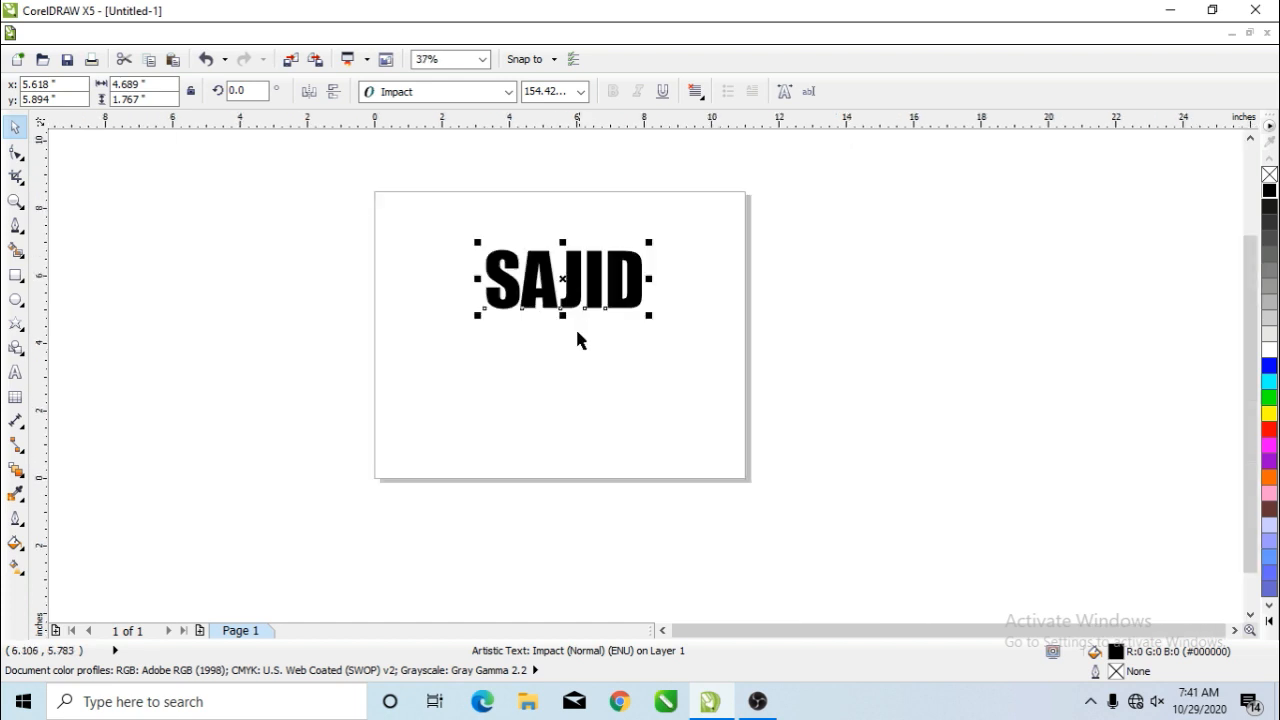
scroll(577, 307, "up", 2)
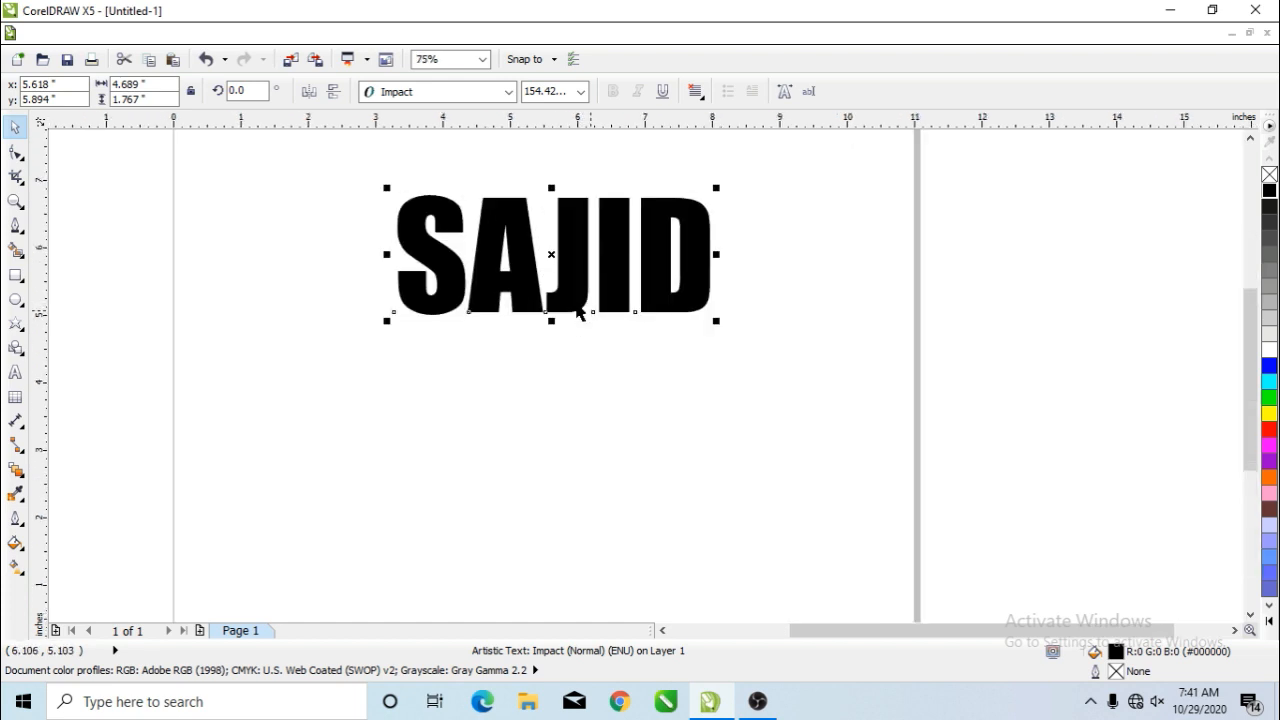
left_click(1269, 431)
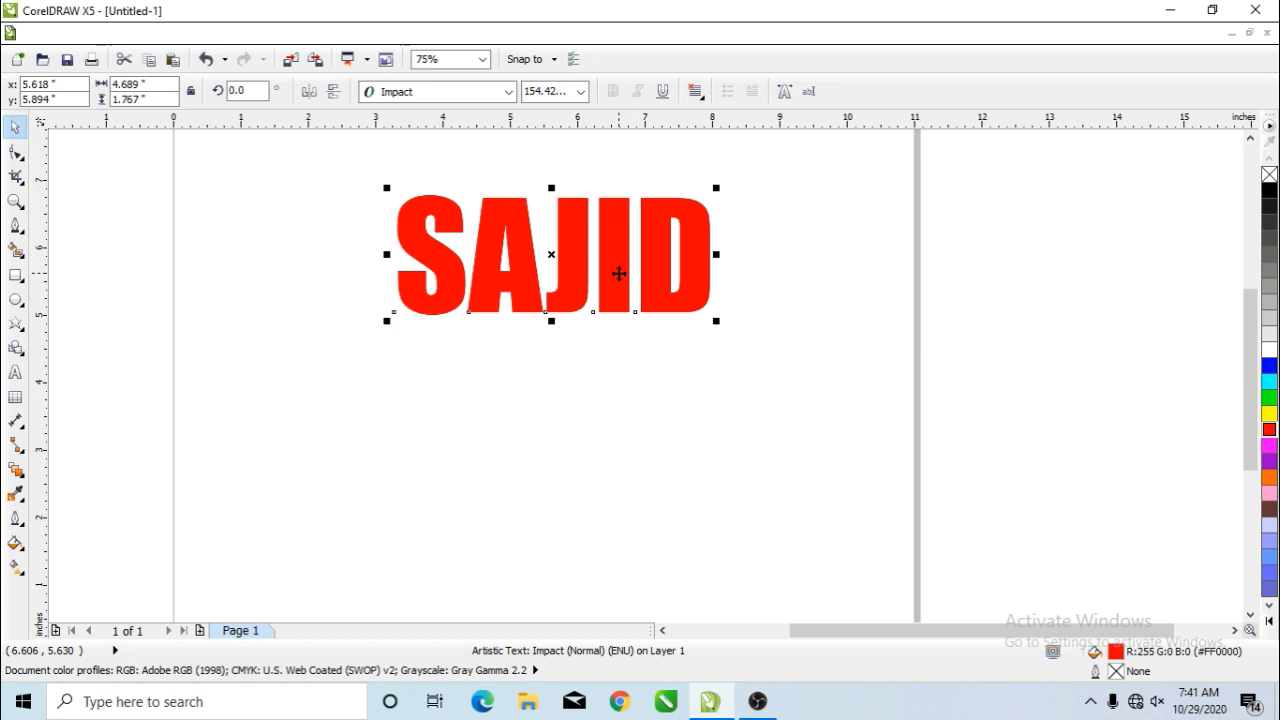
Step: Make a smaller red copy of the name overlapping the lower right of the black text, and delete the full-size red text
left_click_drag(619, 273, 673, 321)
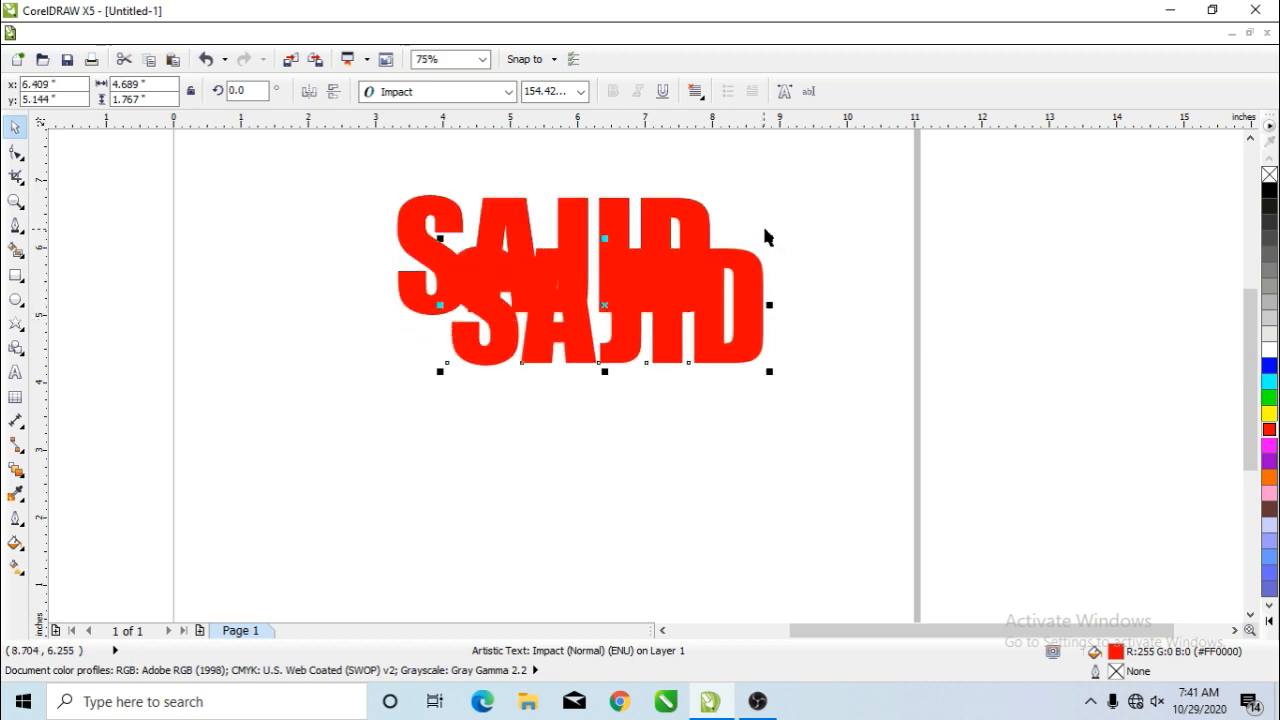
left_click_drag(766, 240, 734, 259)
left_click(704, 225)
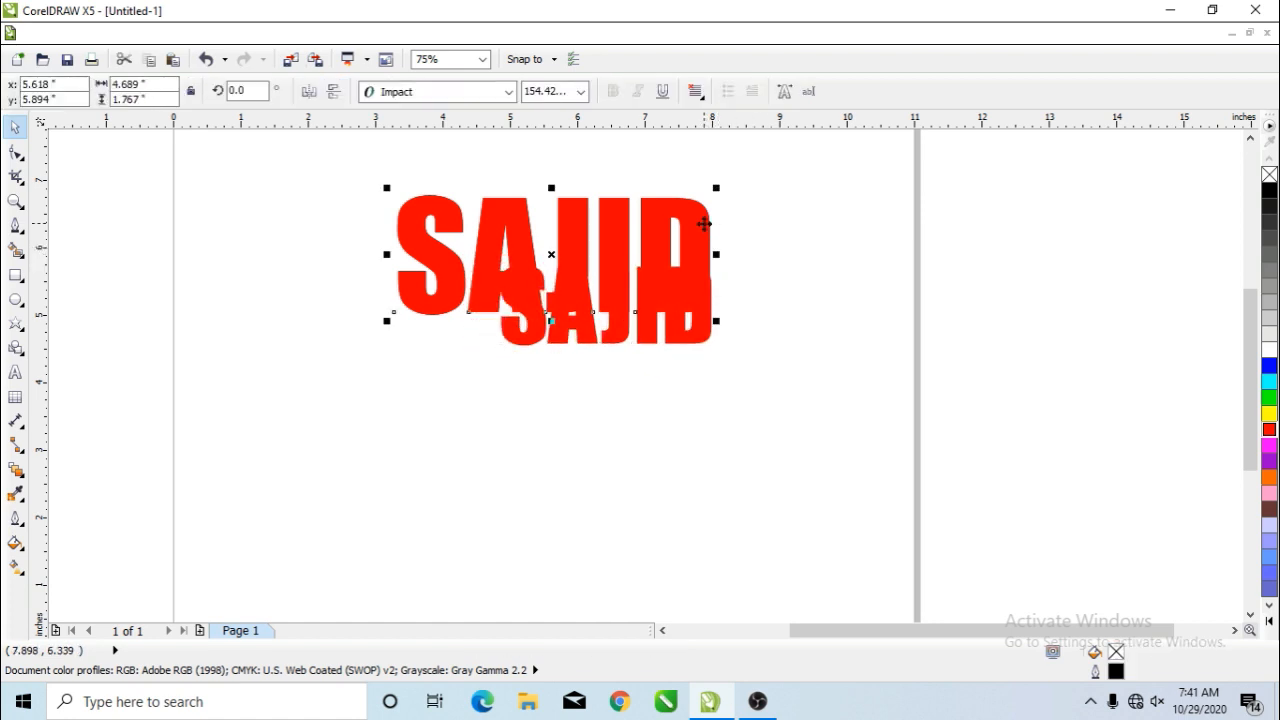
key("Delete")
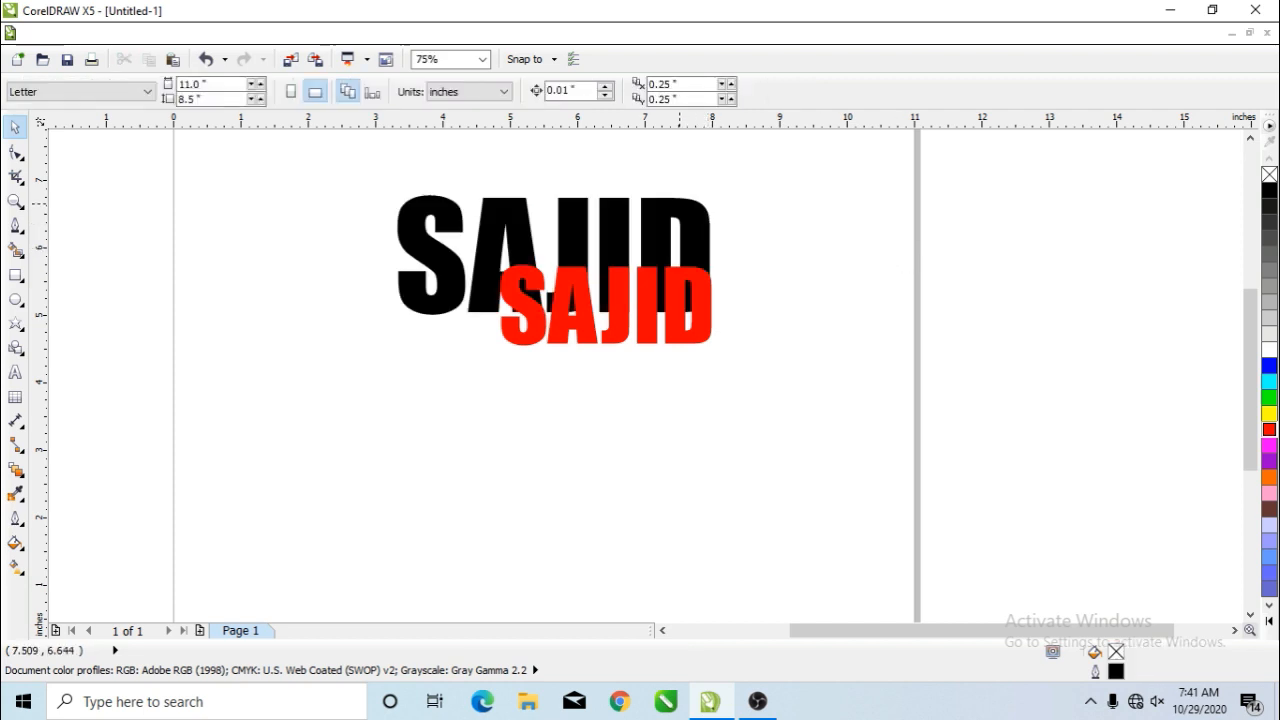
Step: Move the smaller red name text below the black text and blend it into the black text
left_click(678, 213)
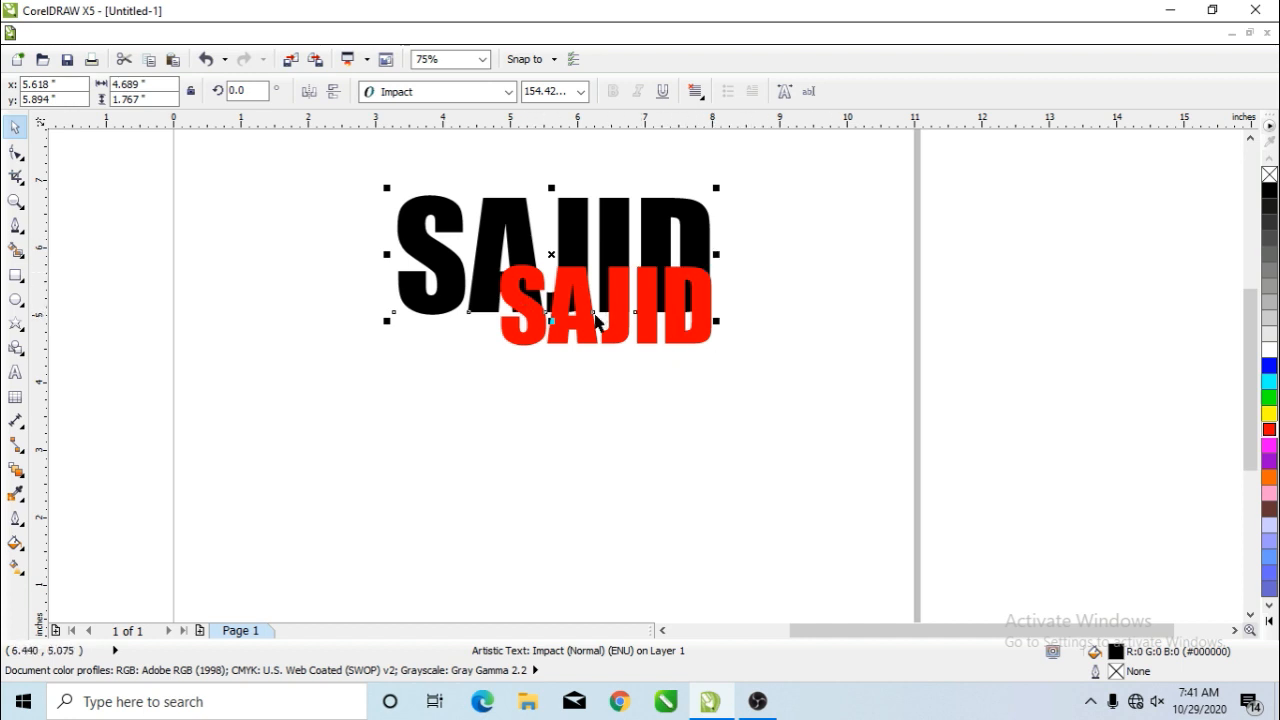
left_click_drag(590, 330, 615, 402)
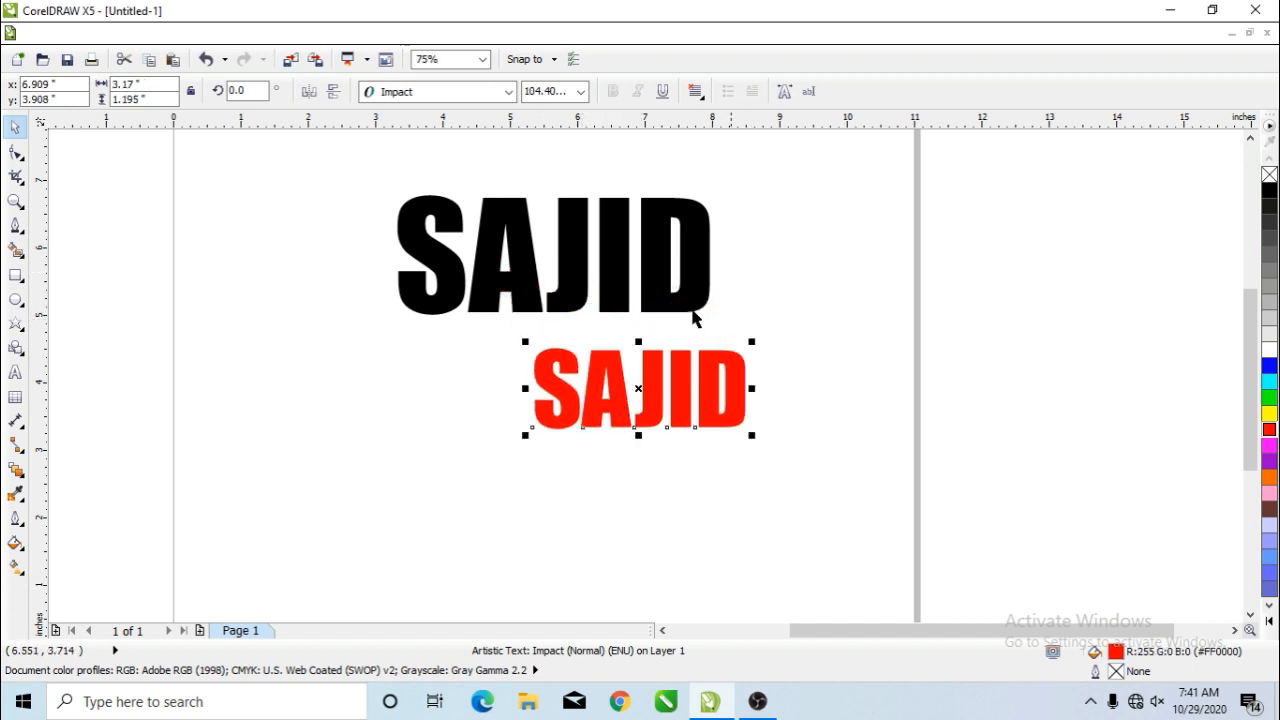
left_click(19, 478)
left_click(80, 468)
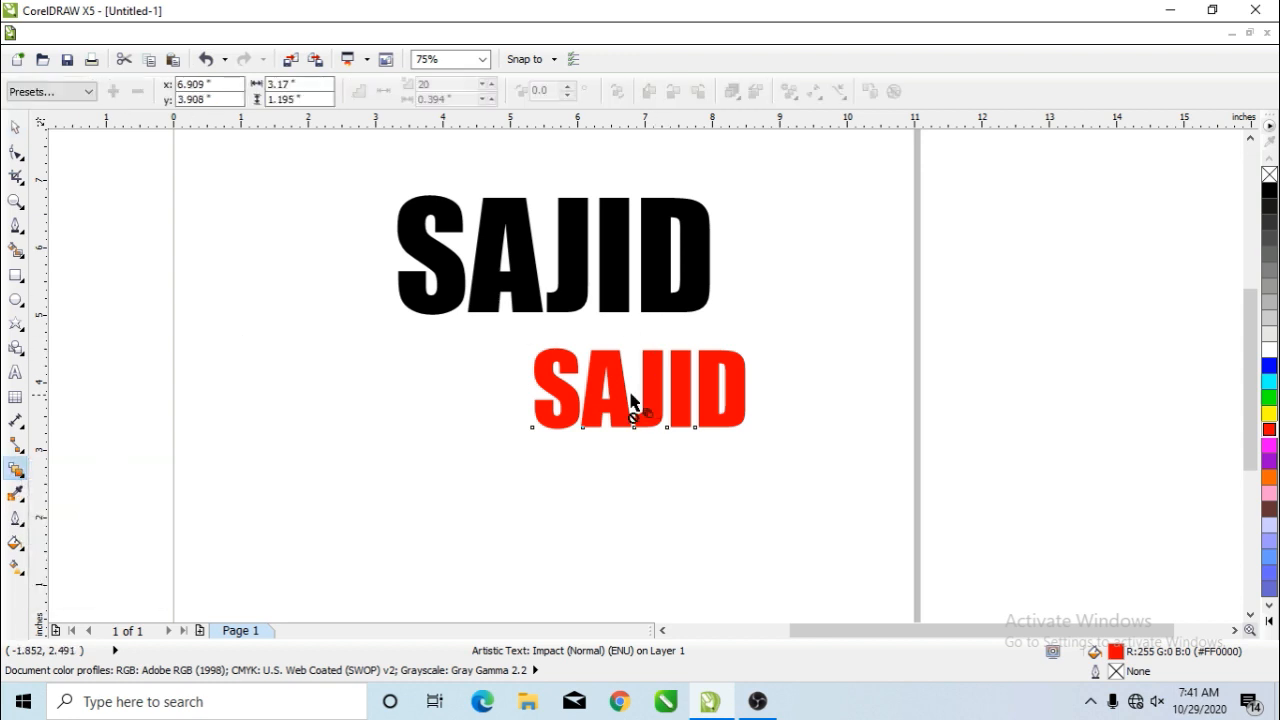
left_click_drag(631, 402, 551, 255)
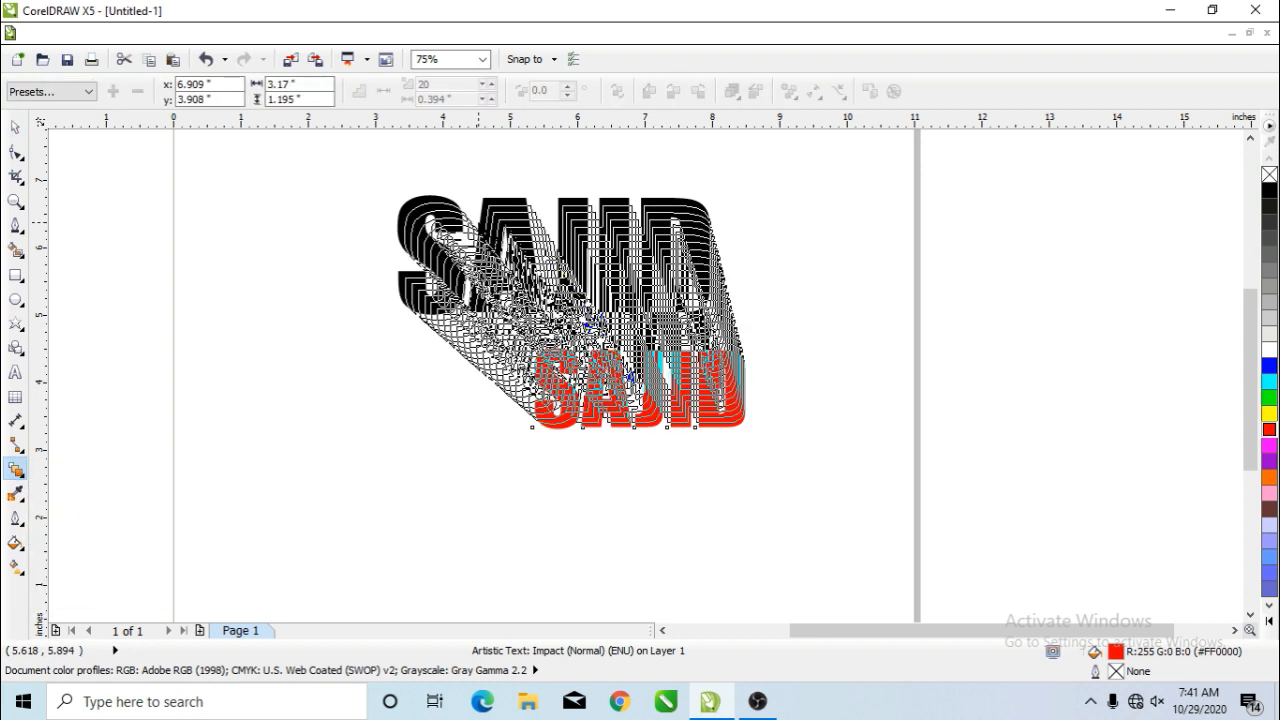
left_click_drag(478, 222, 478, 222)
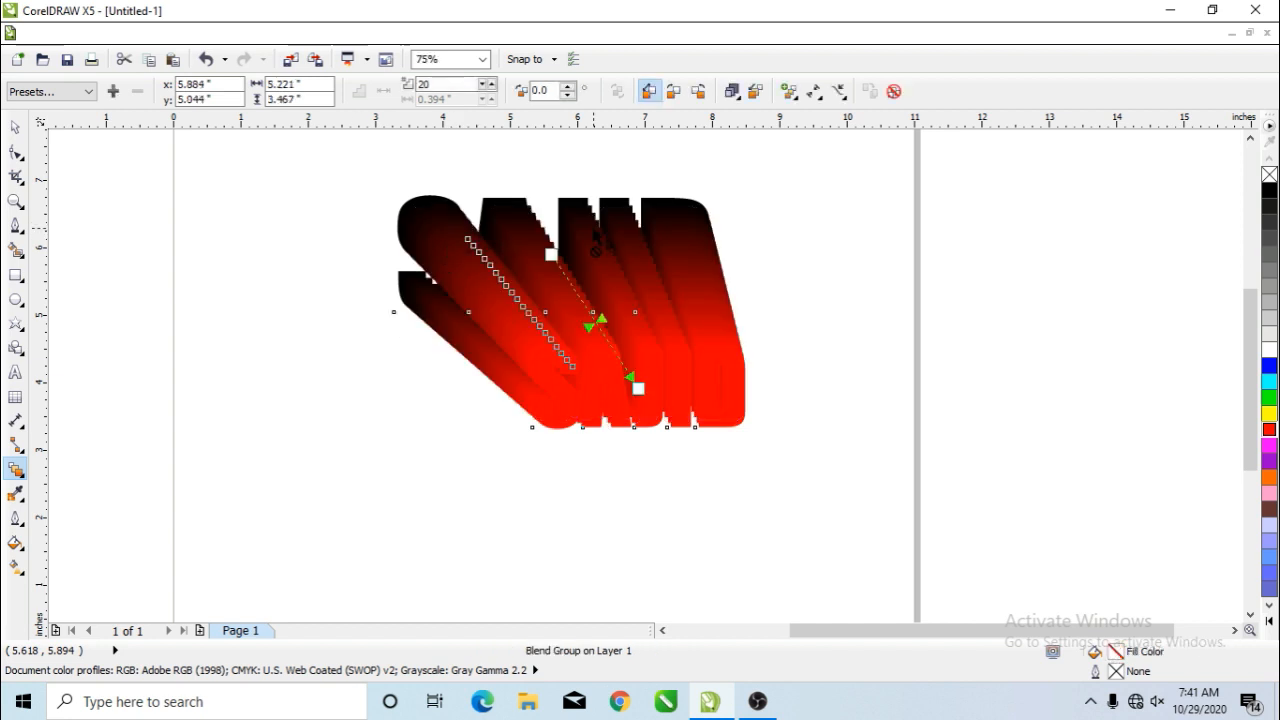
left_click(14, 128)
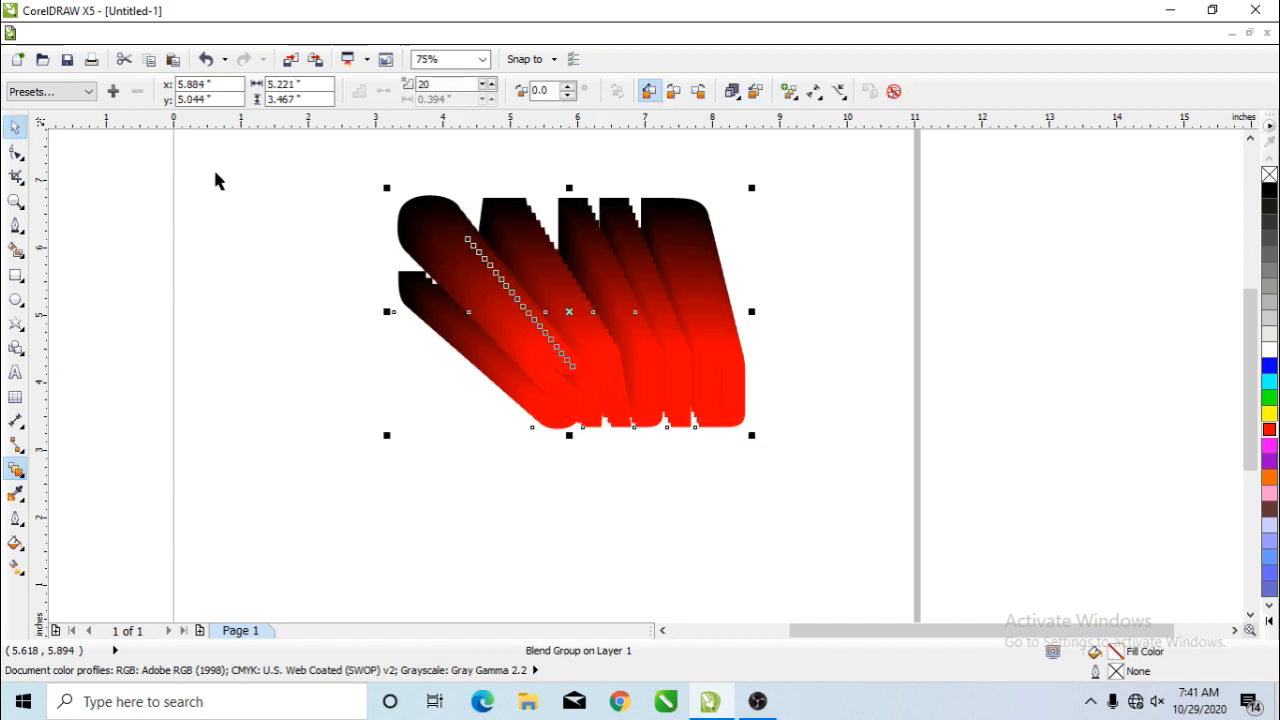
Step: Recolour the smaller control text of the blend, trying blue and red before filling it with yellow
left_click(600, 488)
left_click(614, 424)
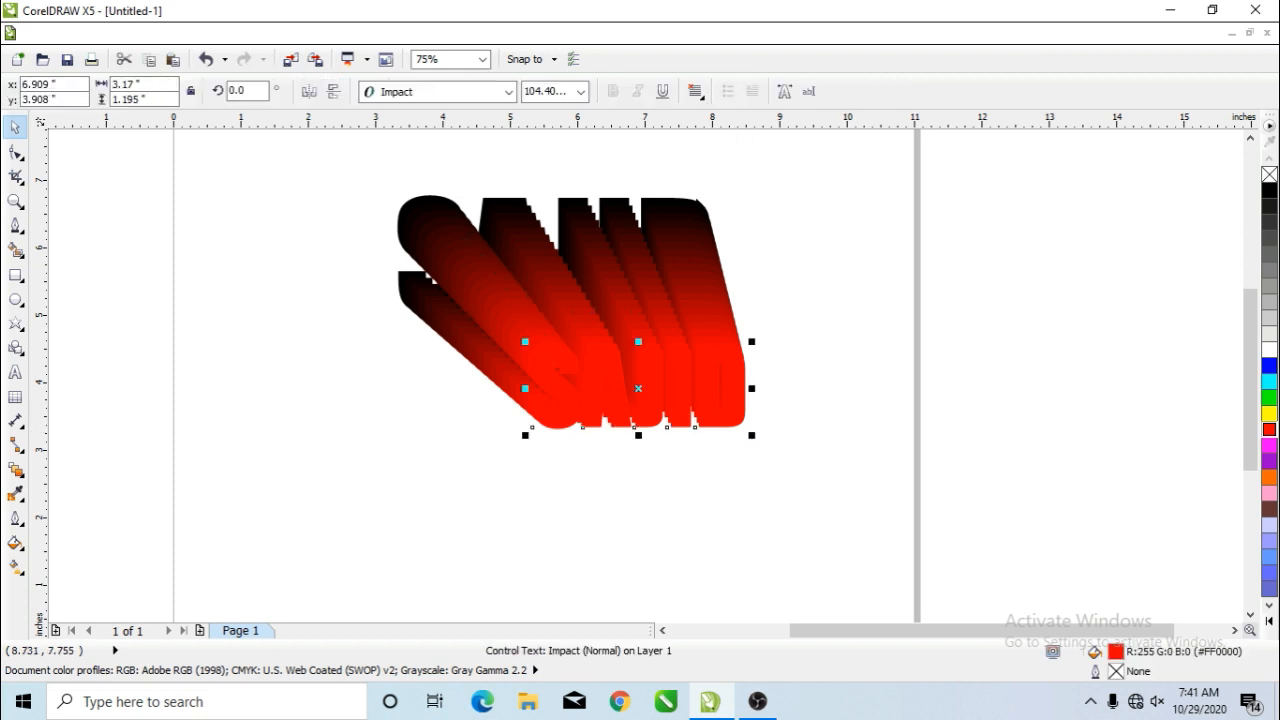
left_click(1269, 366)
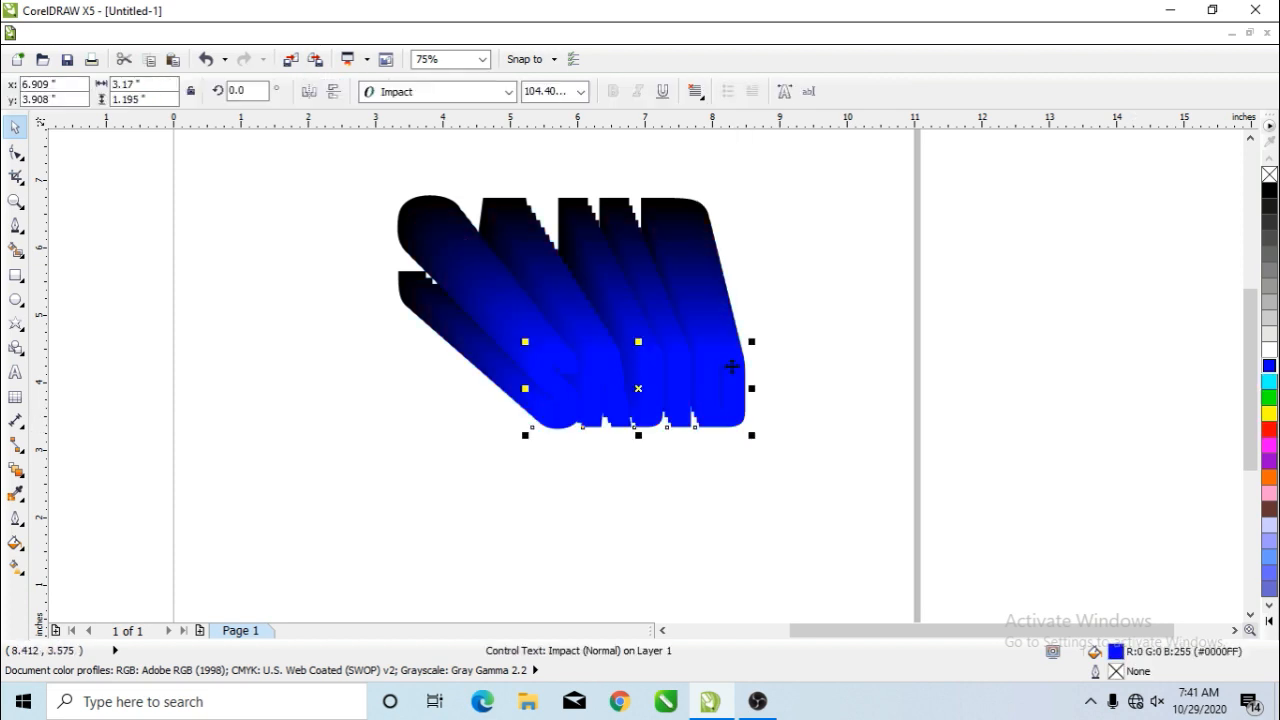
scroll(617, 285, "up", 1)
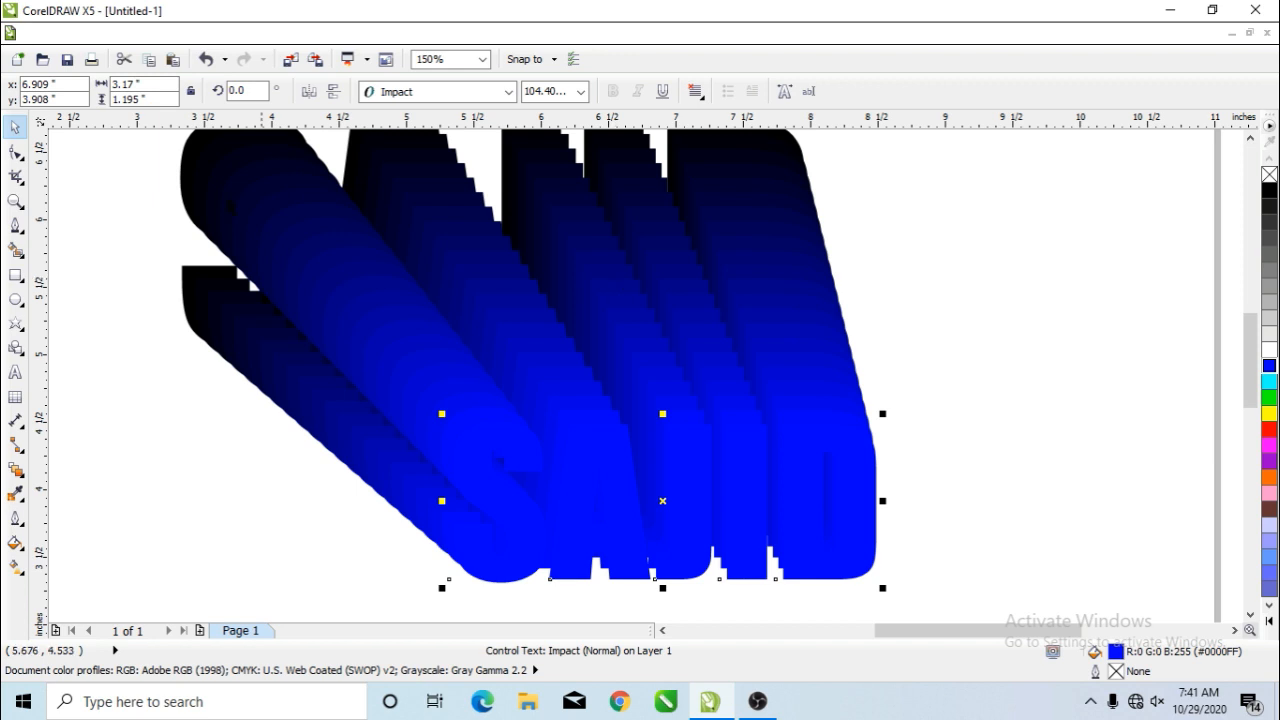
scroll(619, 453, "down", 2)
scroll(619, 455, "up", 1)
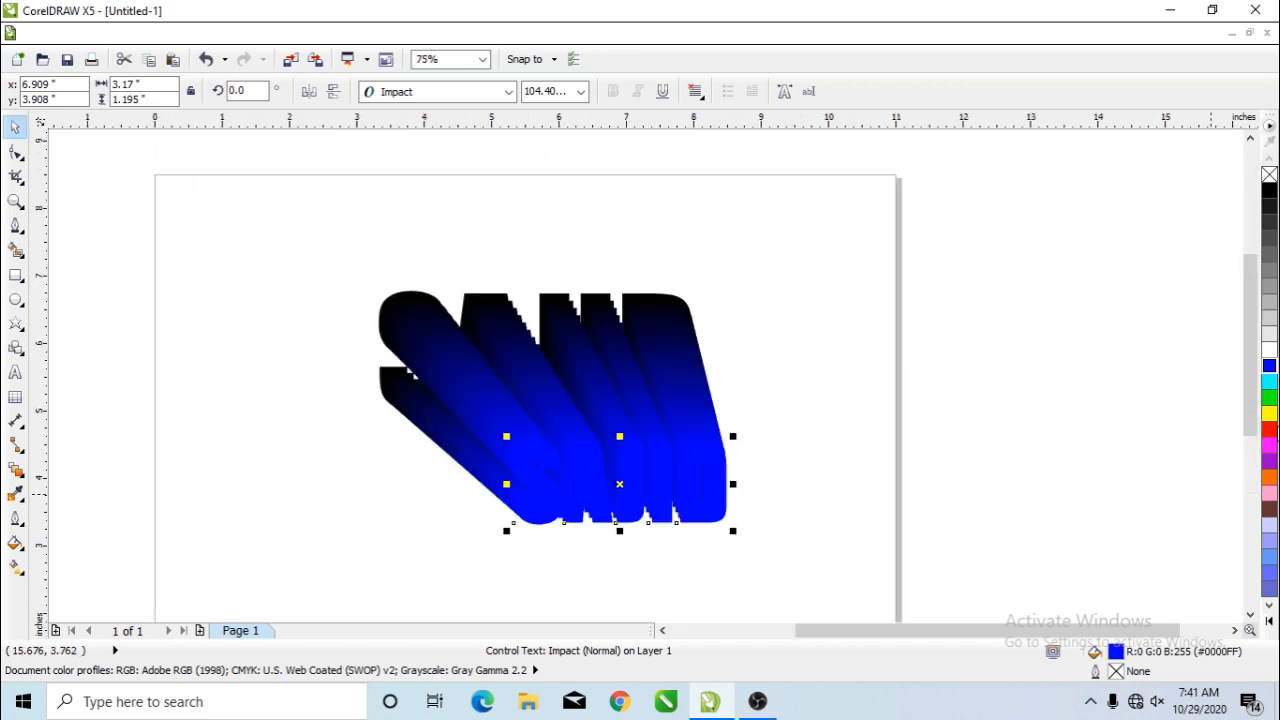
left_click(1269, 430)
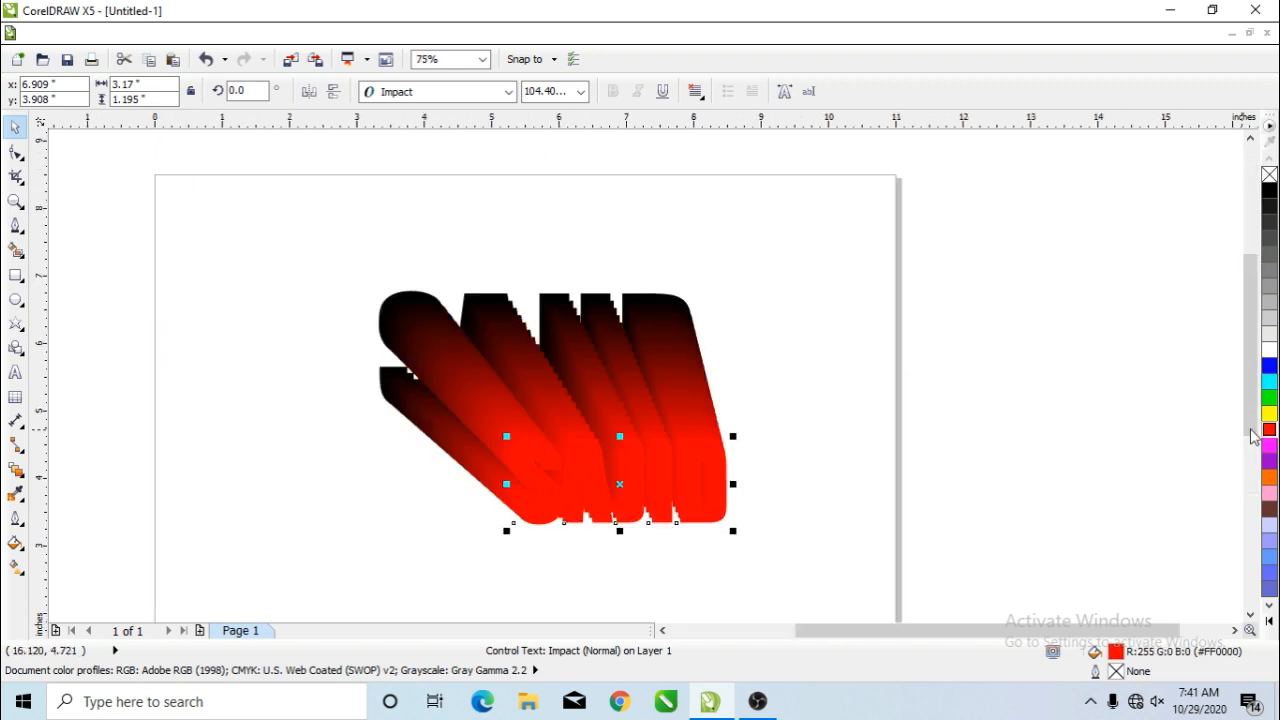
left_click(1268, 414)
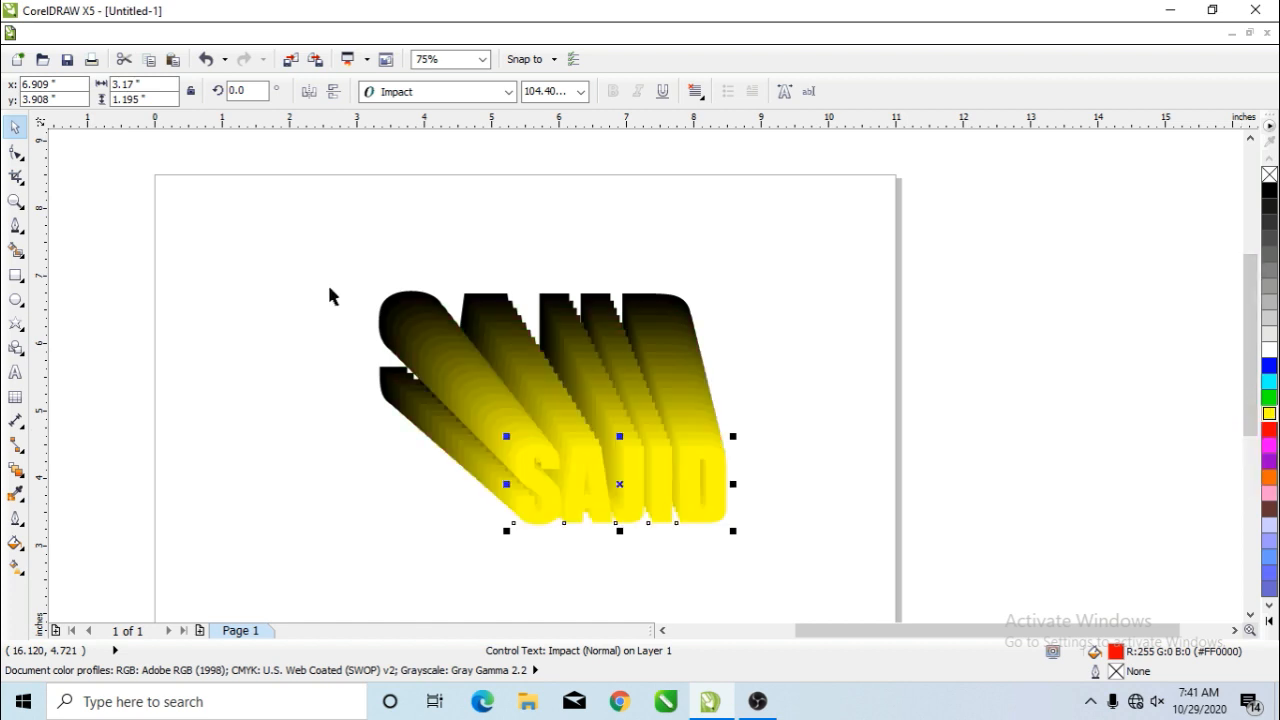
scroll(604, 470, "up", 1)
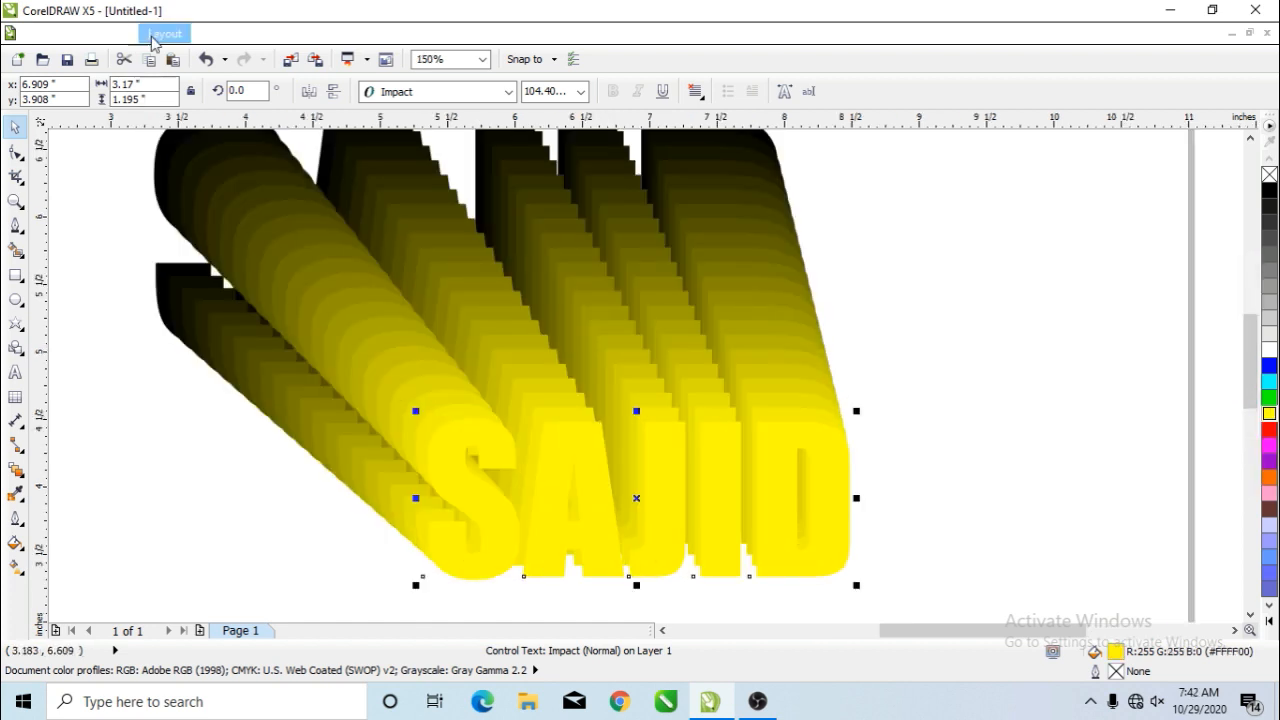
left_click(220, 34)
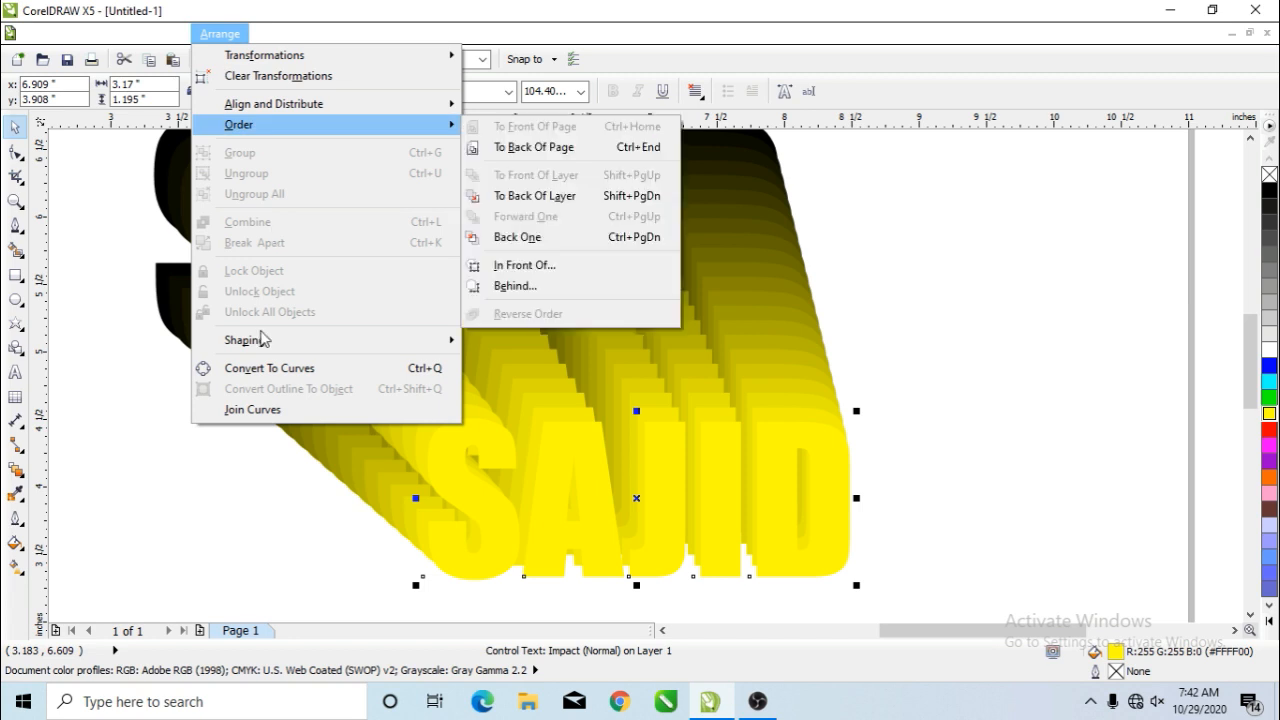
mouse_move(252, 340)
left_click(100, 278)
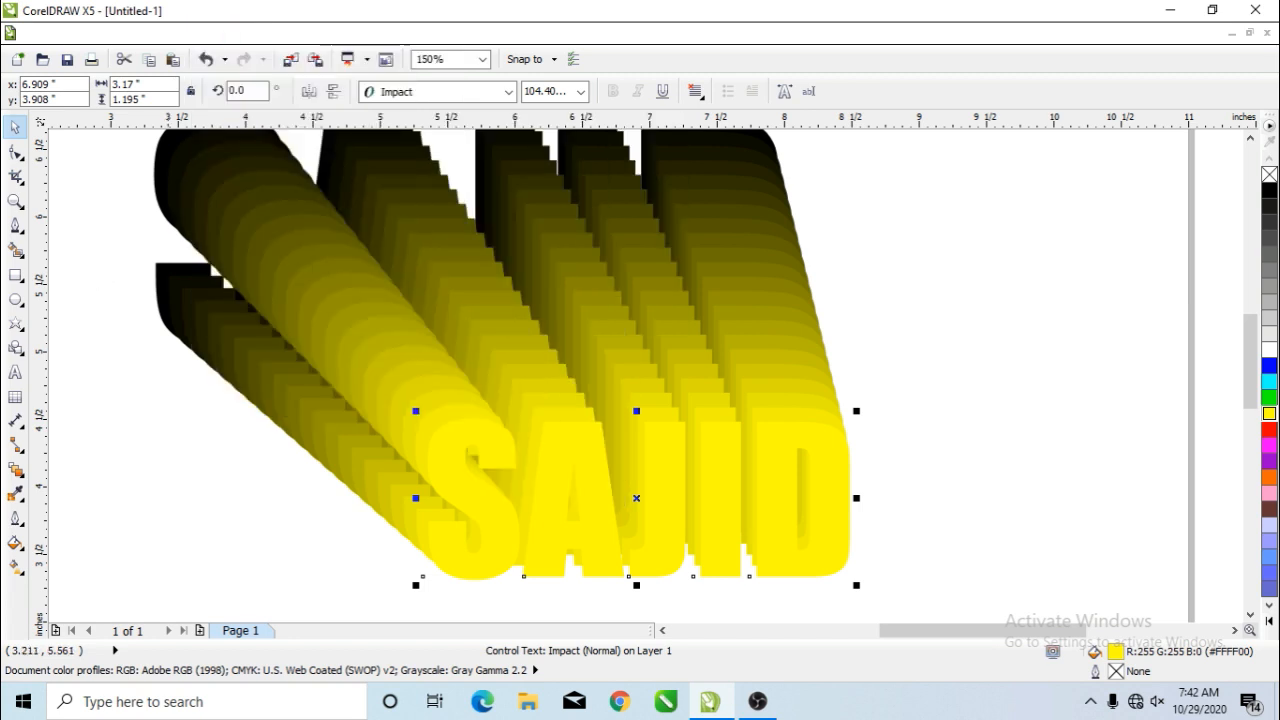
left_click(150, 280)
left_click(214, 36)
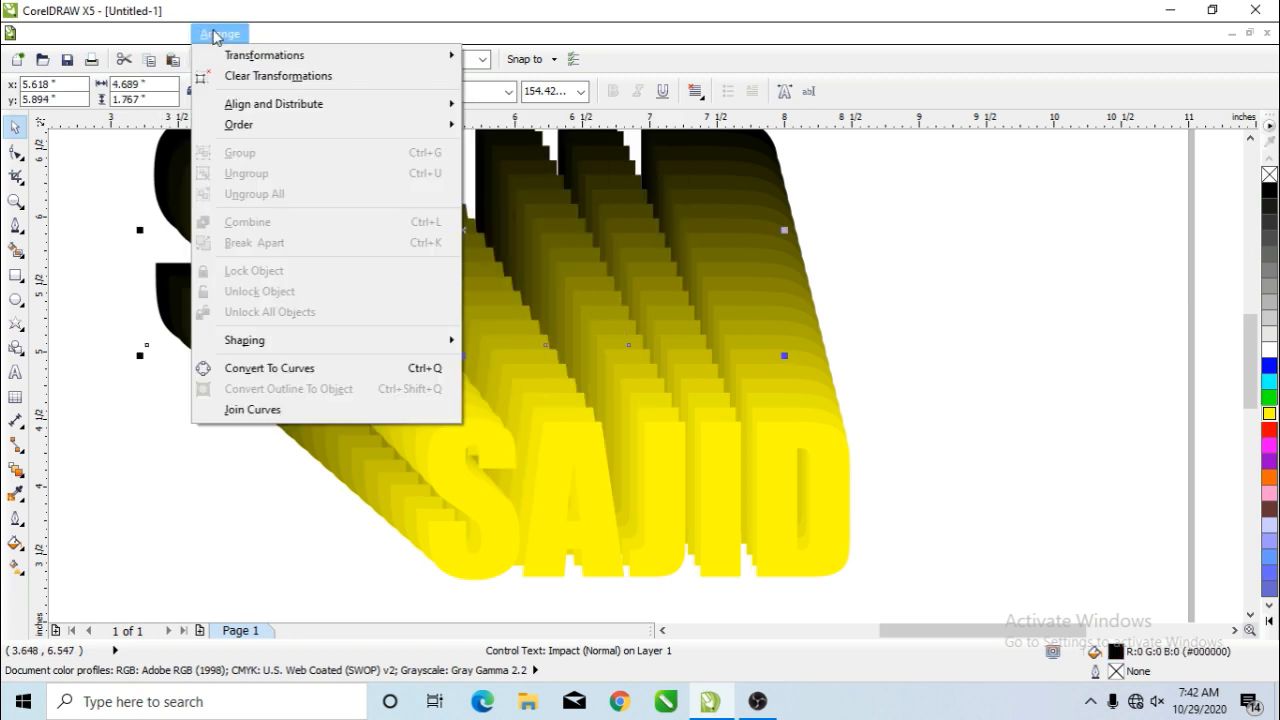
left_click(110, 229)
Step: Select the whole blend between the two name texts and break the blend group apart
left_click(280, 289)
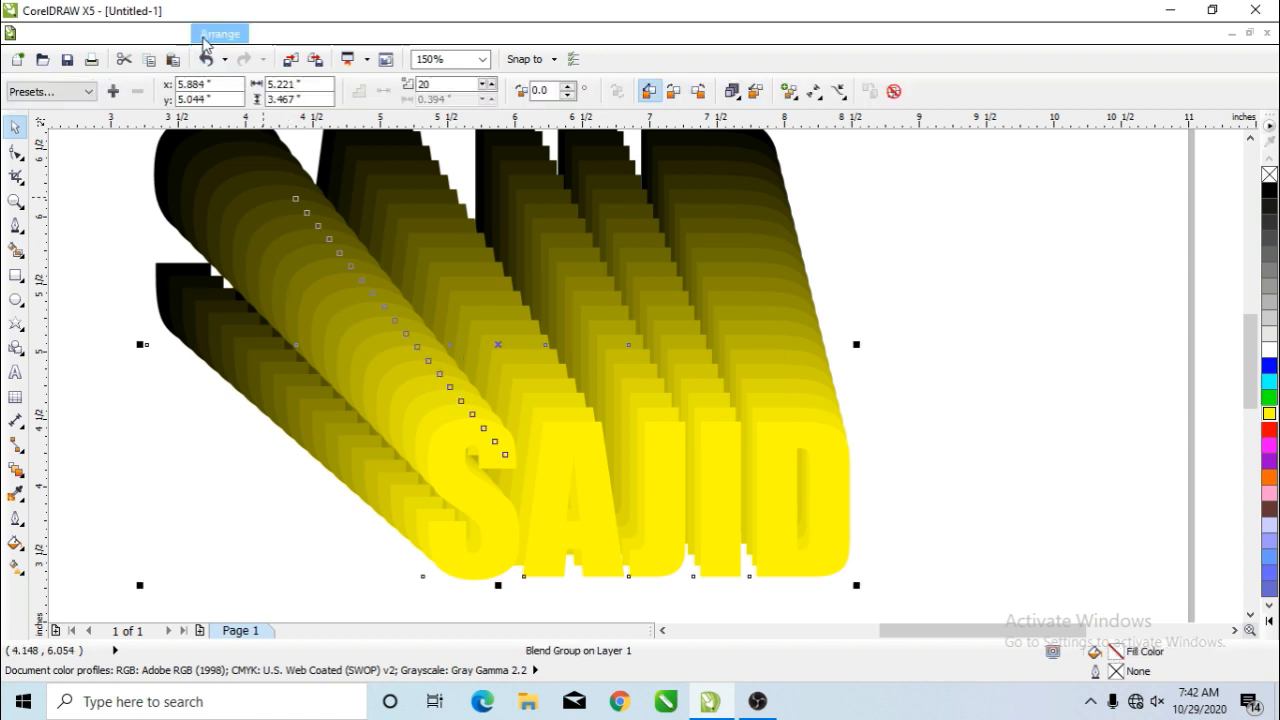
left_click(205, 38)
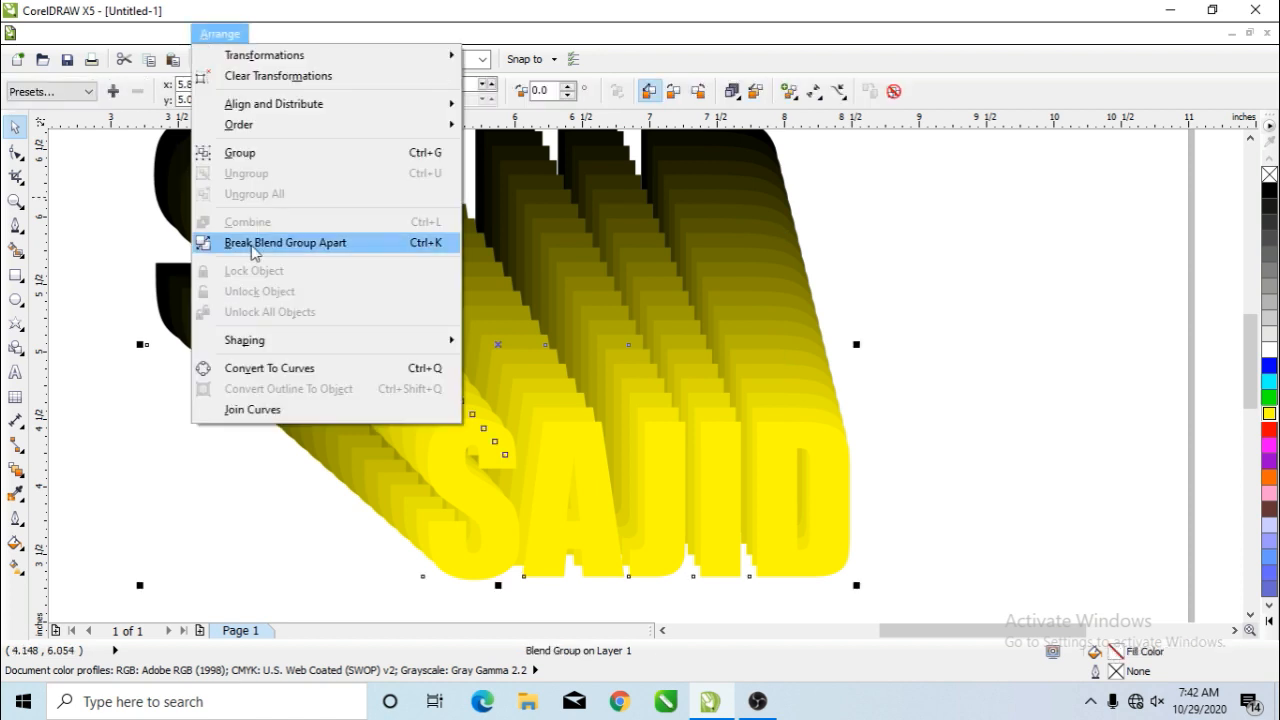
left_click(285, 242)
Step: Fill the smaller yellow name text with a green shade of the yellow palette colour
left_click(869, 380)
left_click(822, 452)
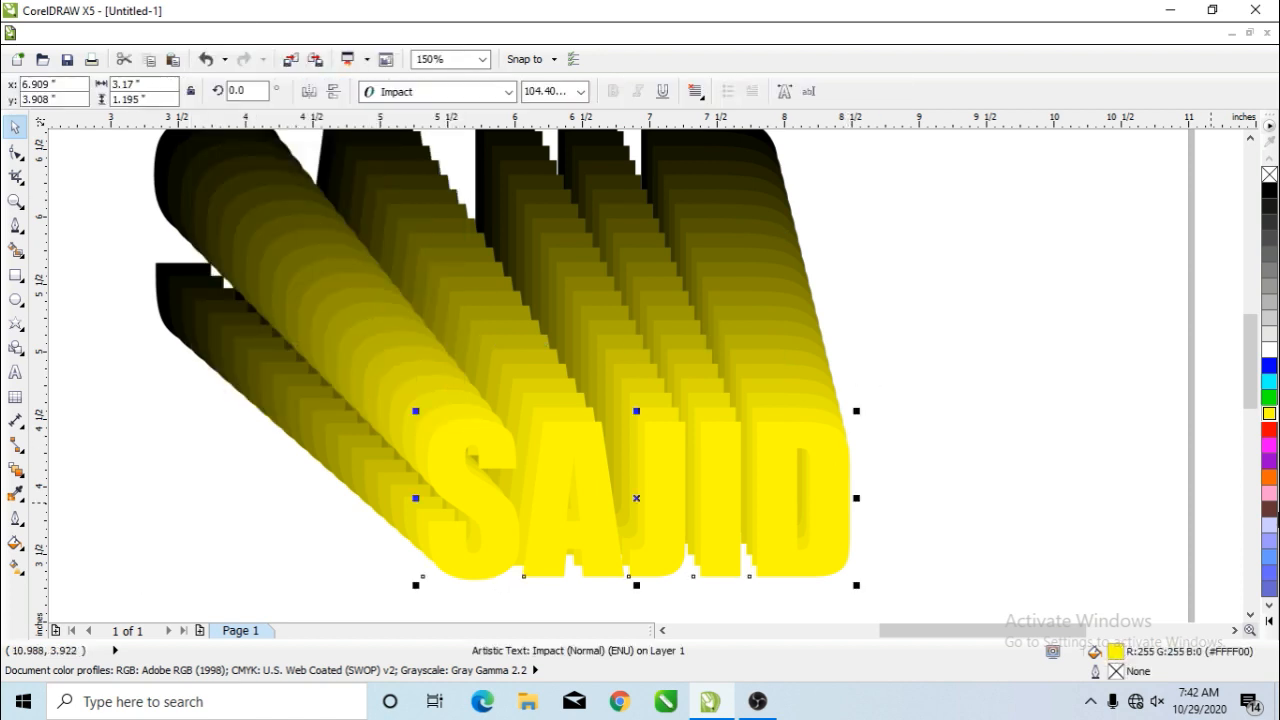
left_click(1268, 415)
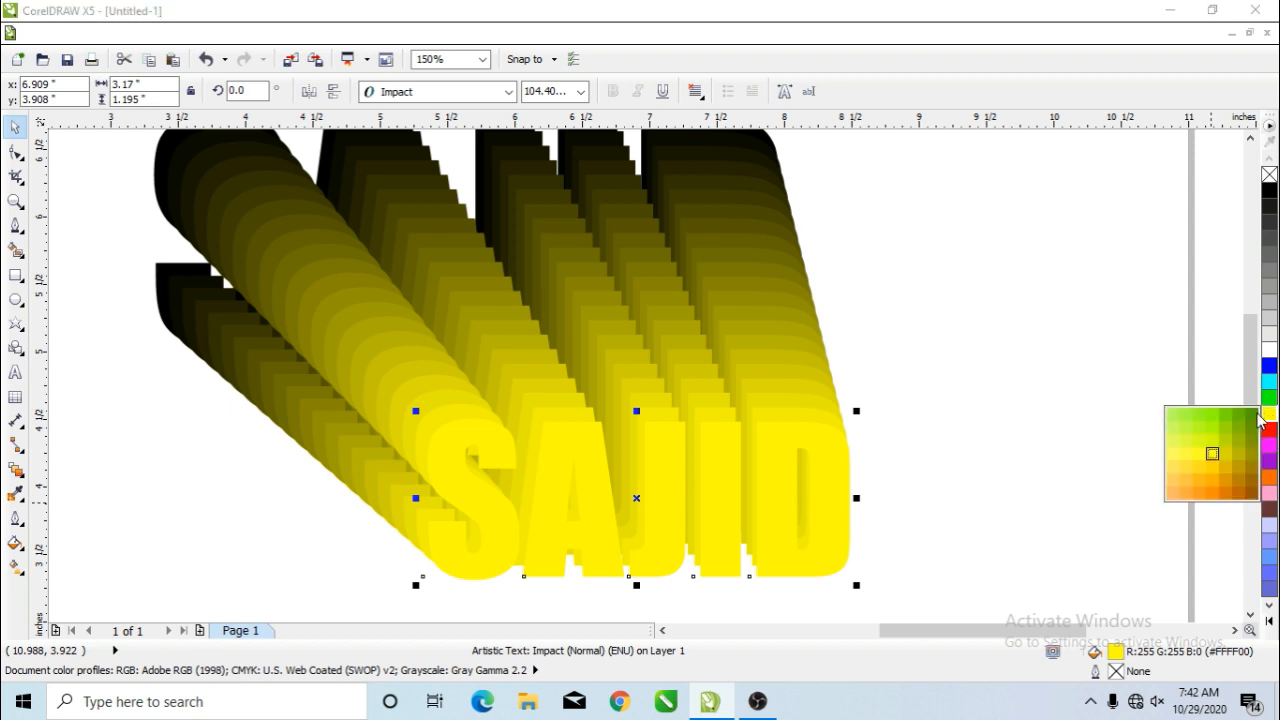
left_click(1228, 440)
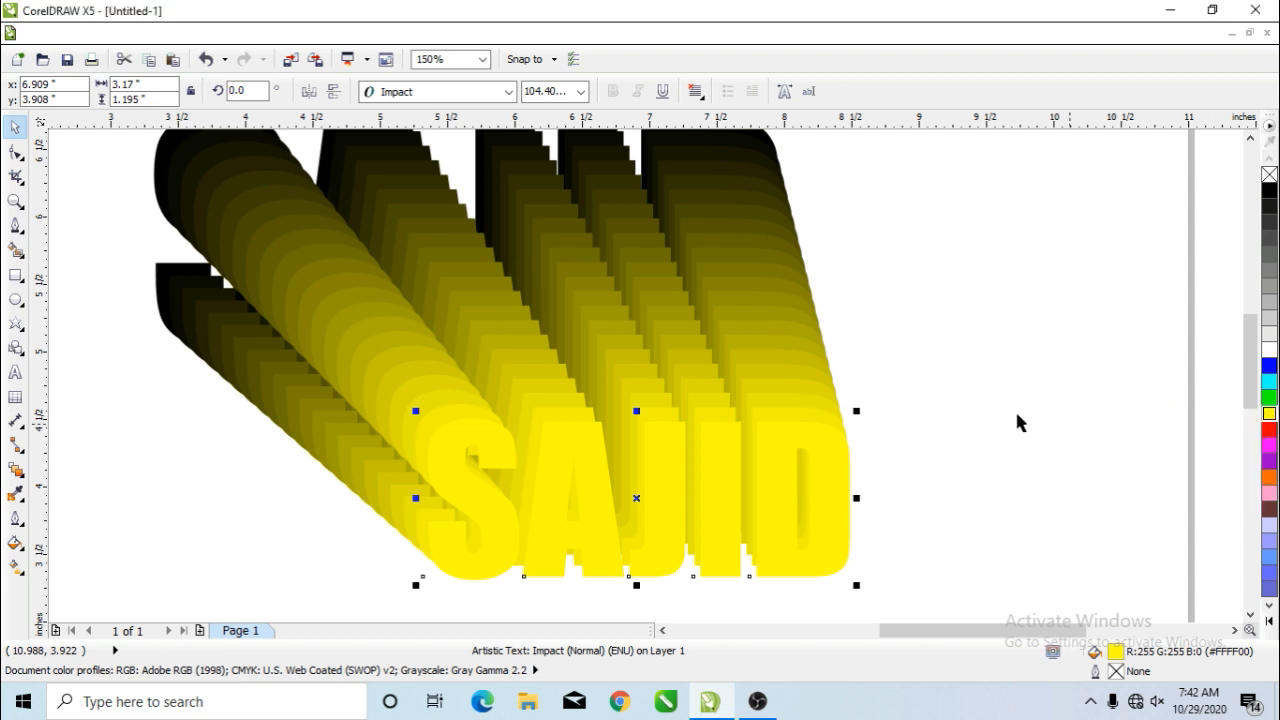
left_click(914, 408)
Step: Pull the large black name text out from behind the blend and delete it
scroll(496, 412, "down", 2)
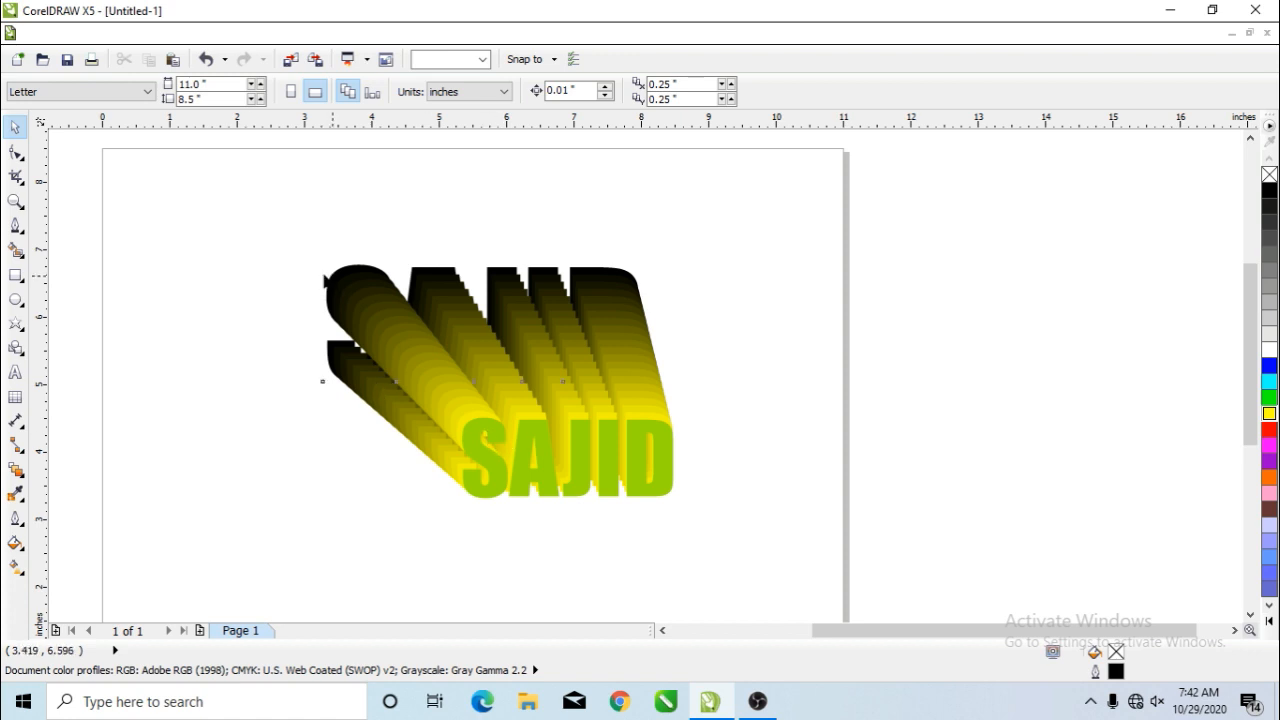
left_click_drag(326, 280, 112, 288)
key("Delete")
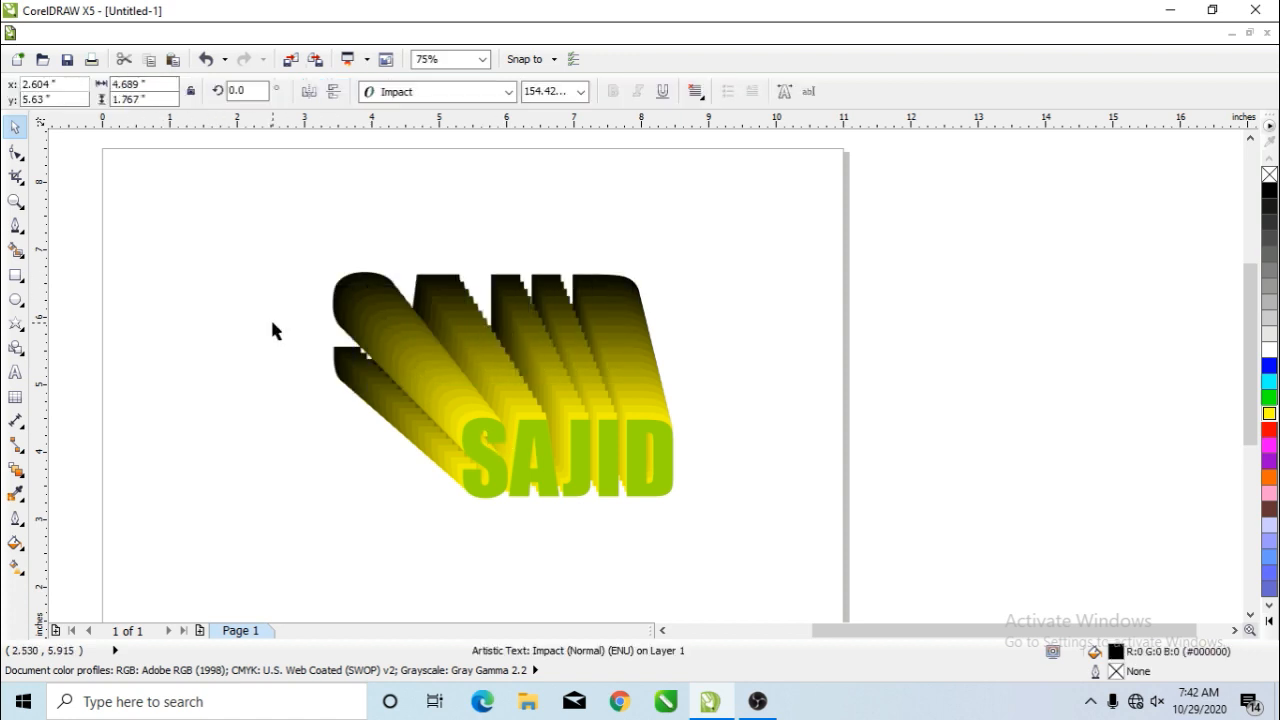
Step: Fill the smaller name text in front of the yellow blend with black
left_click(608, 451)
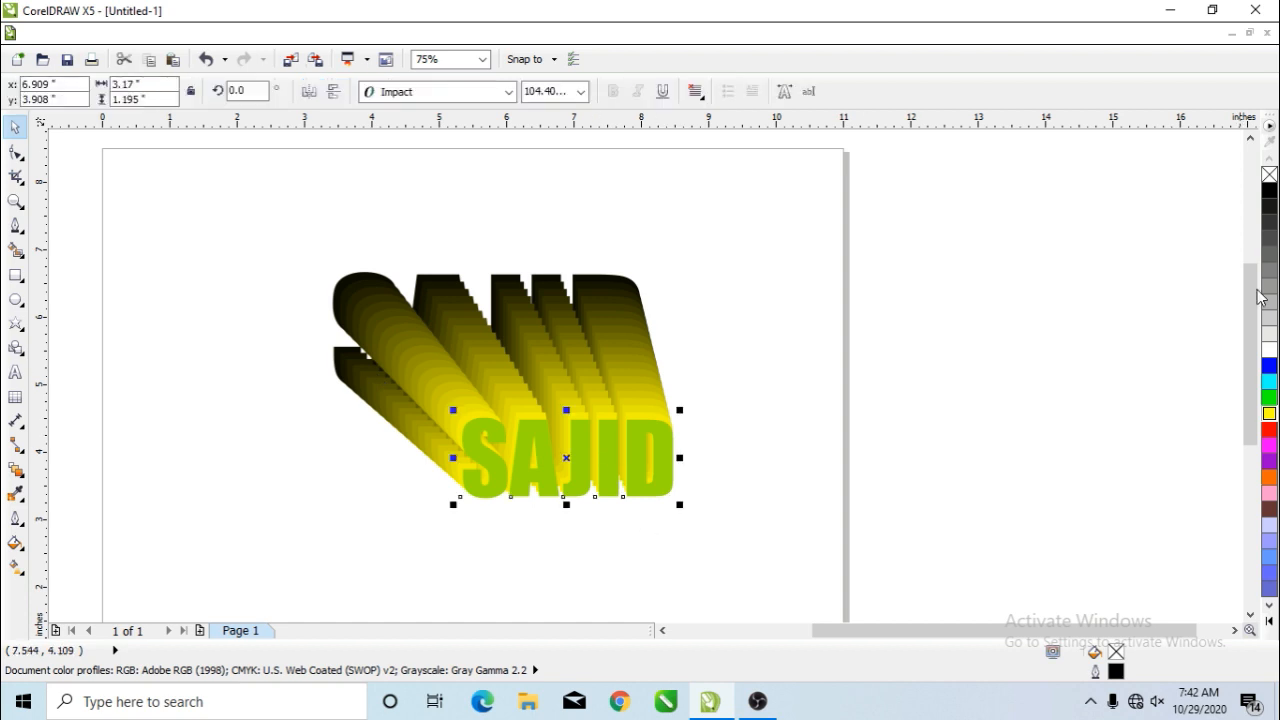
left_click(1269, 190)
left_click(727, 459)
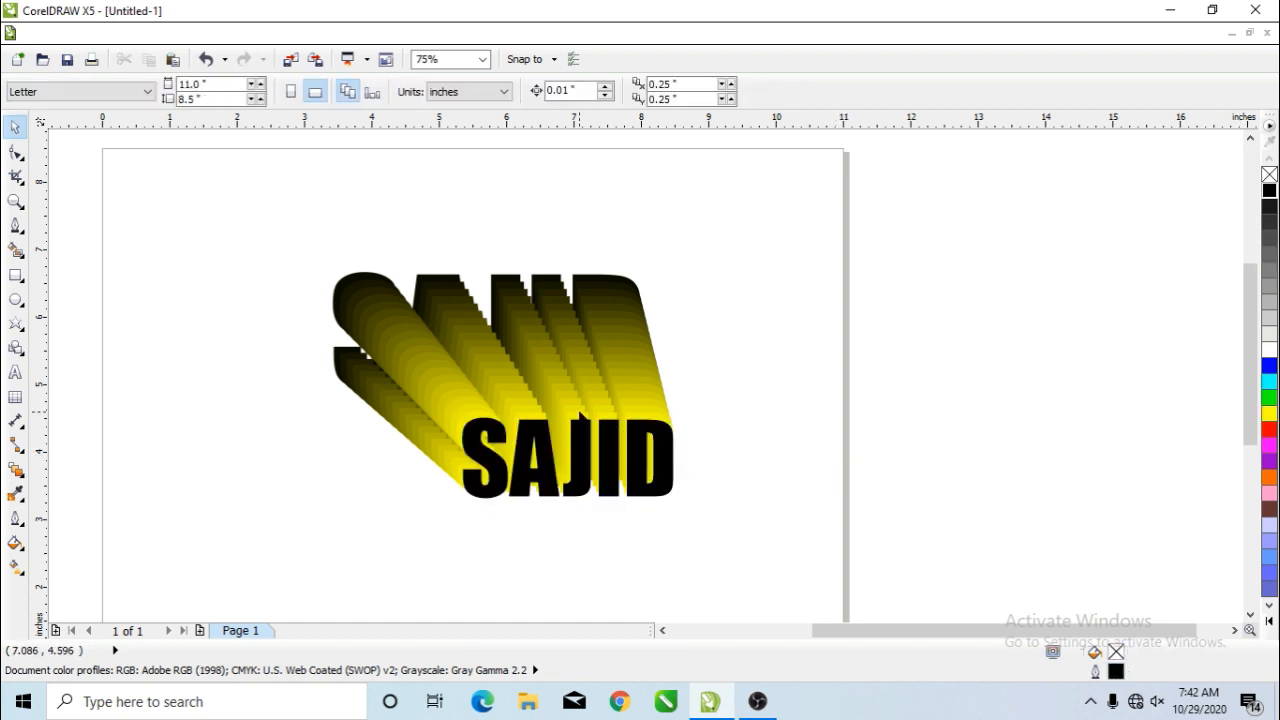
scroll(575, 418, "up", 3)
scroll(575, 420, "down", 3)
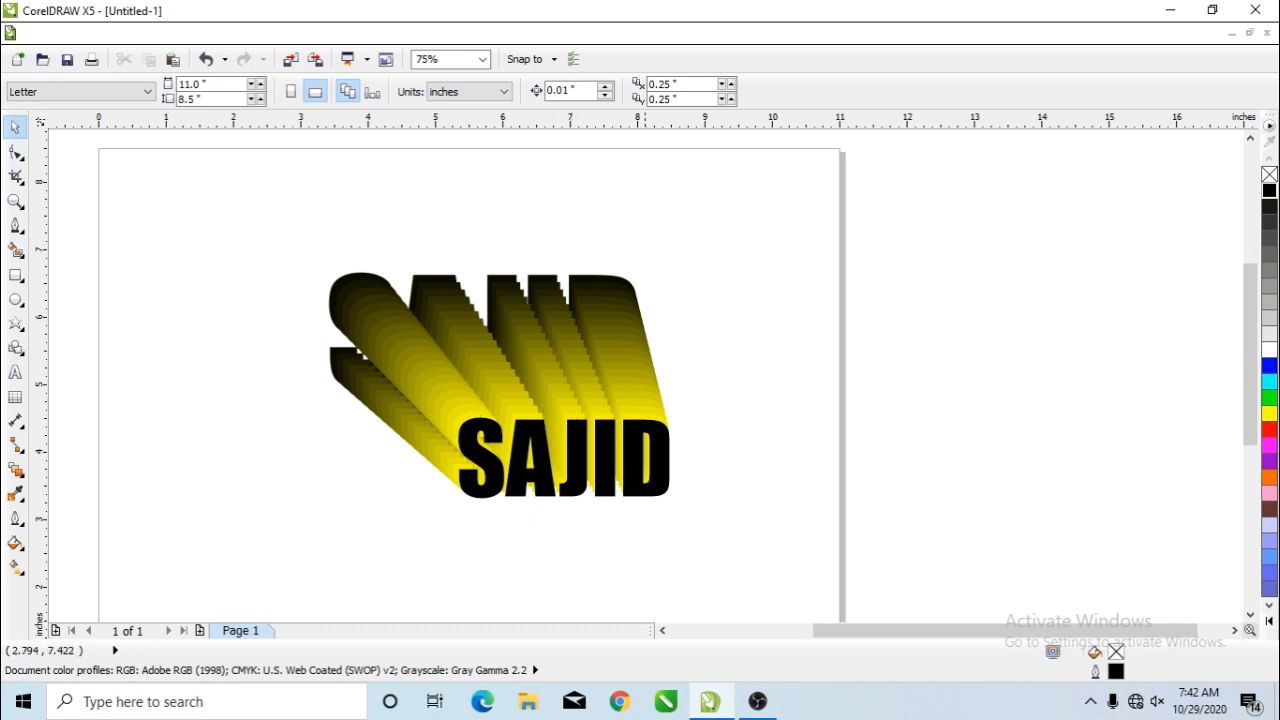
Step: Move the black name text off the page and delete the remaining blend group
left_click_drag(288, 270, 668, 400)
left_click_drag(586, 474, 981, 385)
scroll(199, 598, "down", 1)
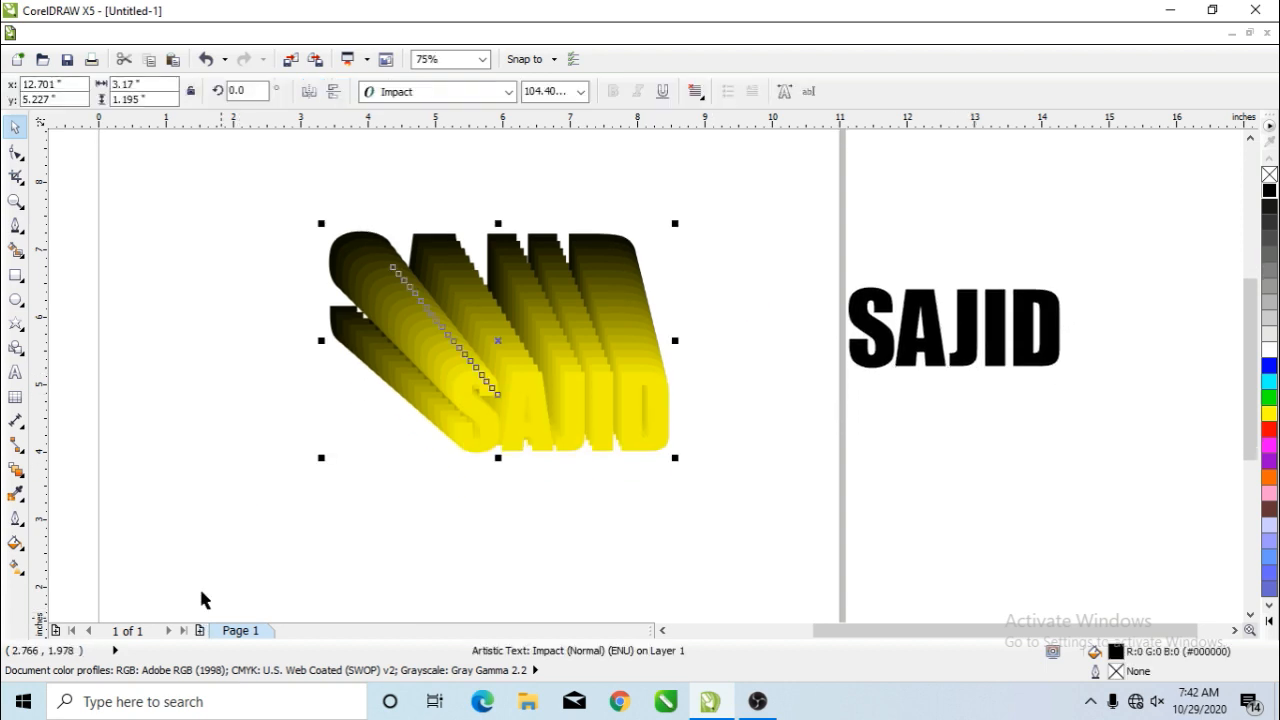
key("Delete")
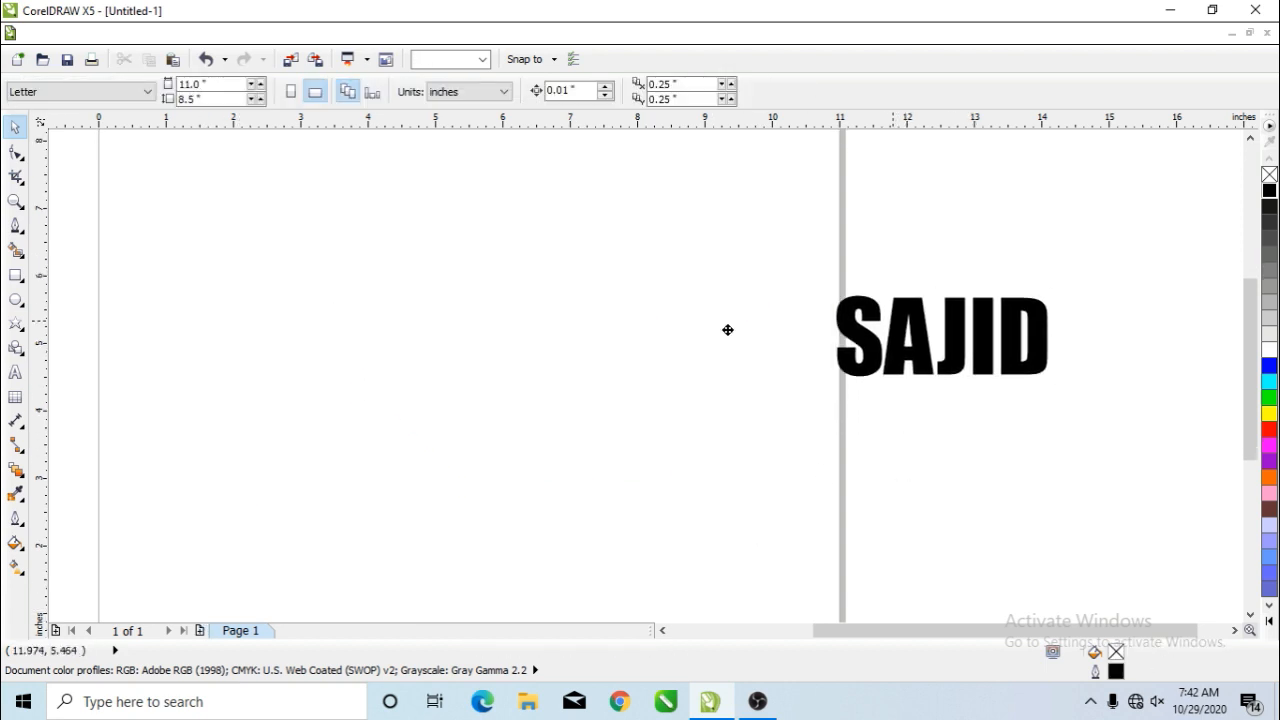
Step: Move the black name text back onto the page and enlarge it proportionally to about 5.01 inches wide
left_click_drag(727, 330, 387, 315)
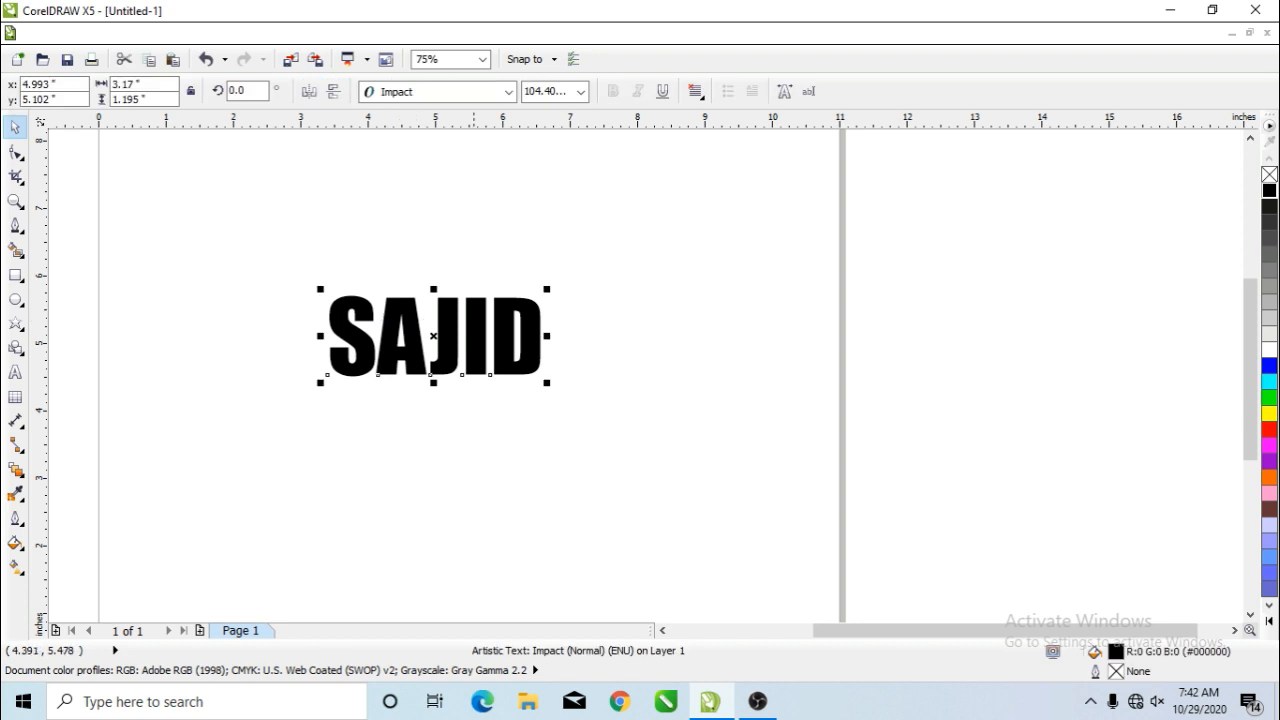
left_click_drag(550, 289, 671, 242)
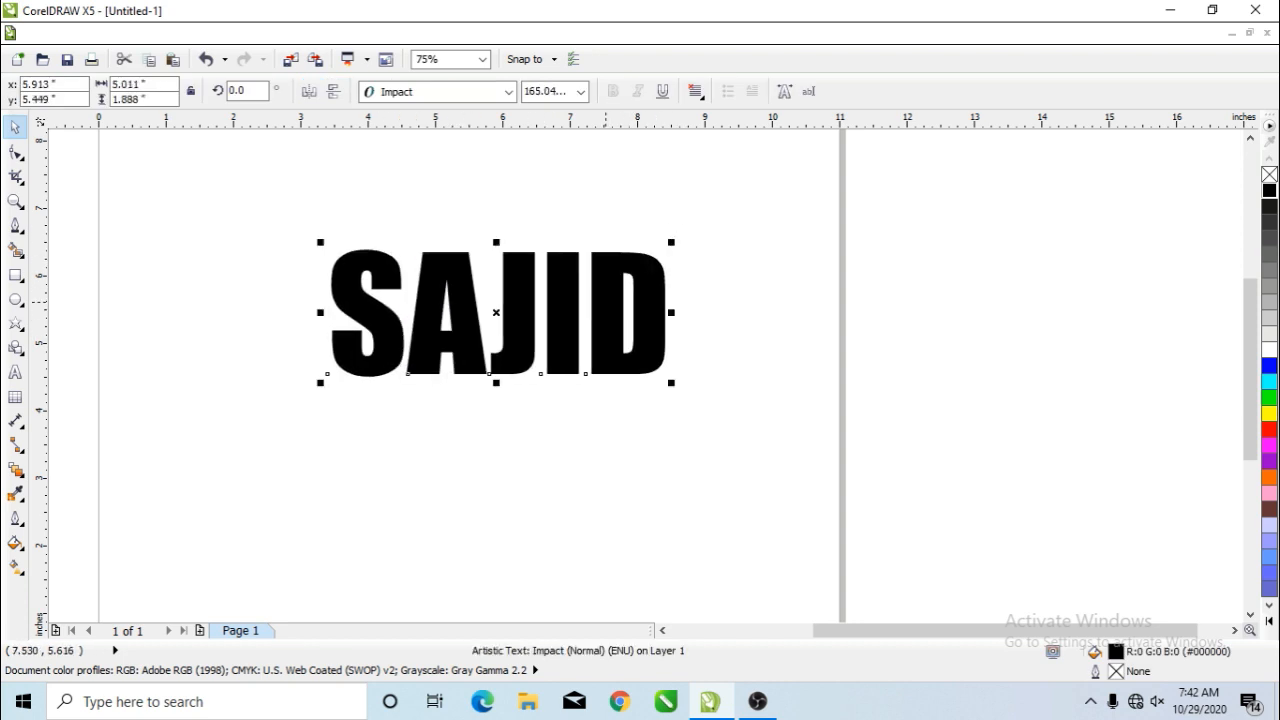
Step: Place a same-size copy of the name text about 0.18 inches right of and 0.21 inches below the original
left_click_drag(606, 300, 636, 333)
right_click(622, 311)
left_click(872, 386)
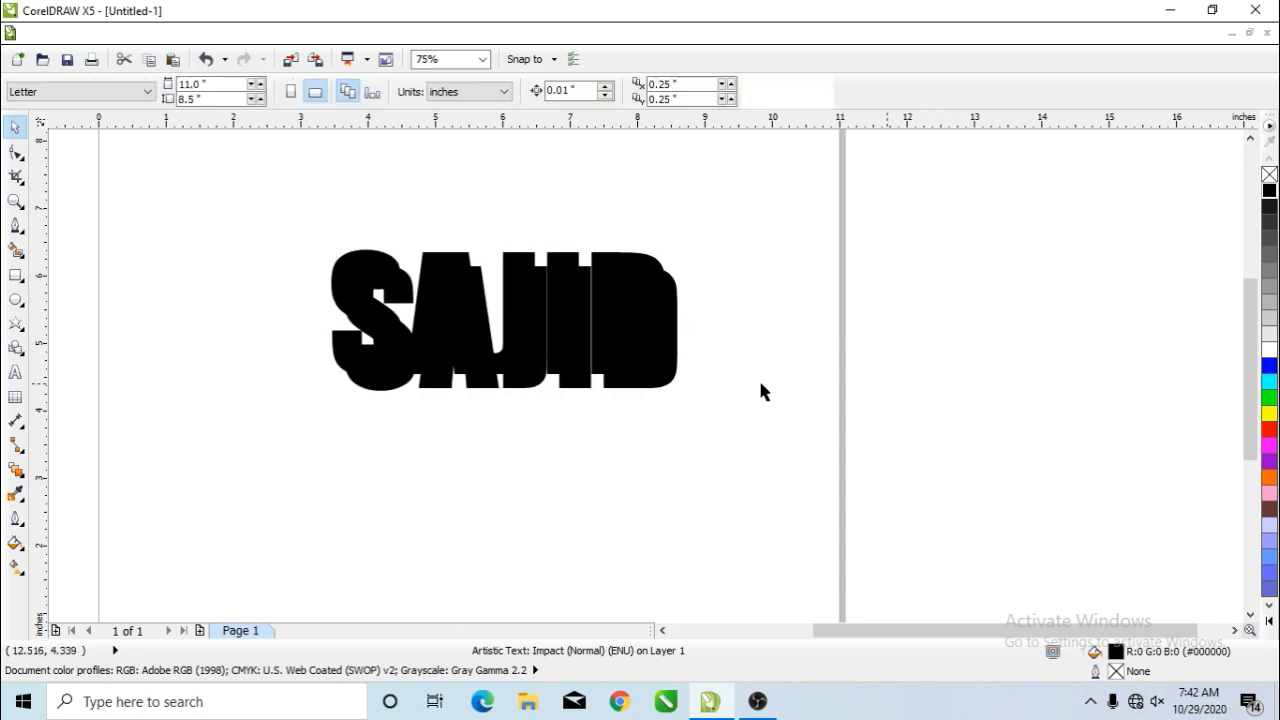
Step: Fill the rear name text with blue and the offset front copy with red
left_click(333, 371)
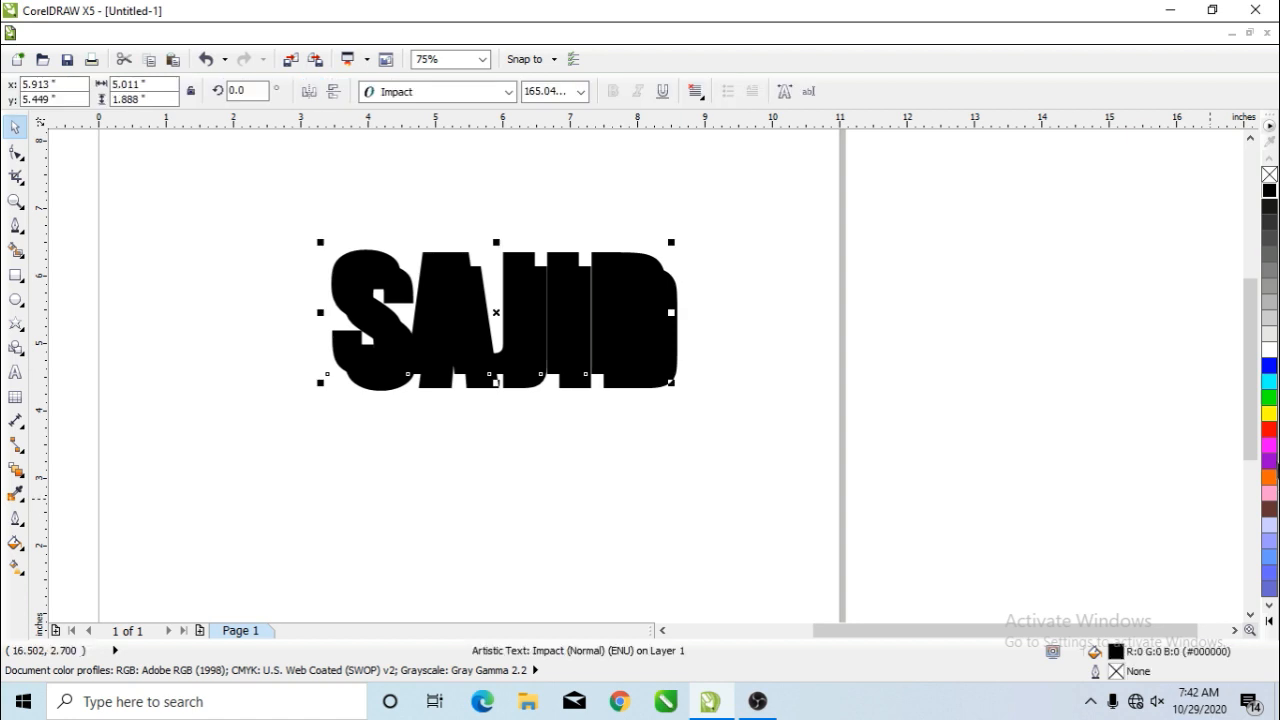
left_click(1269, 366)
left_click(917, 430)
left_click(655, 330)
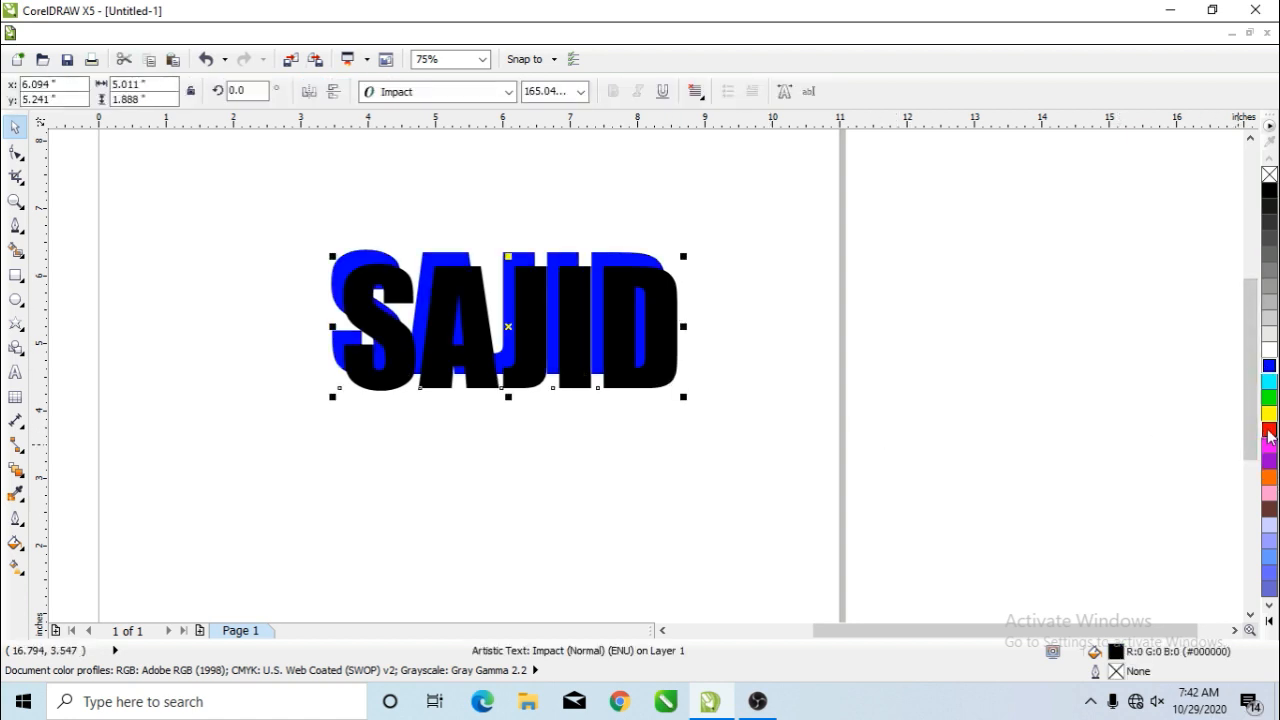
left_click(1269, 430)
left_click(833, 289)
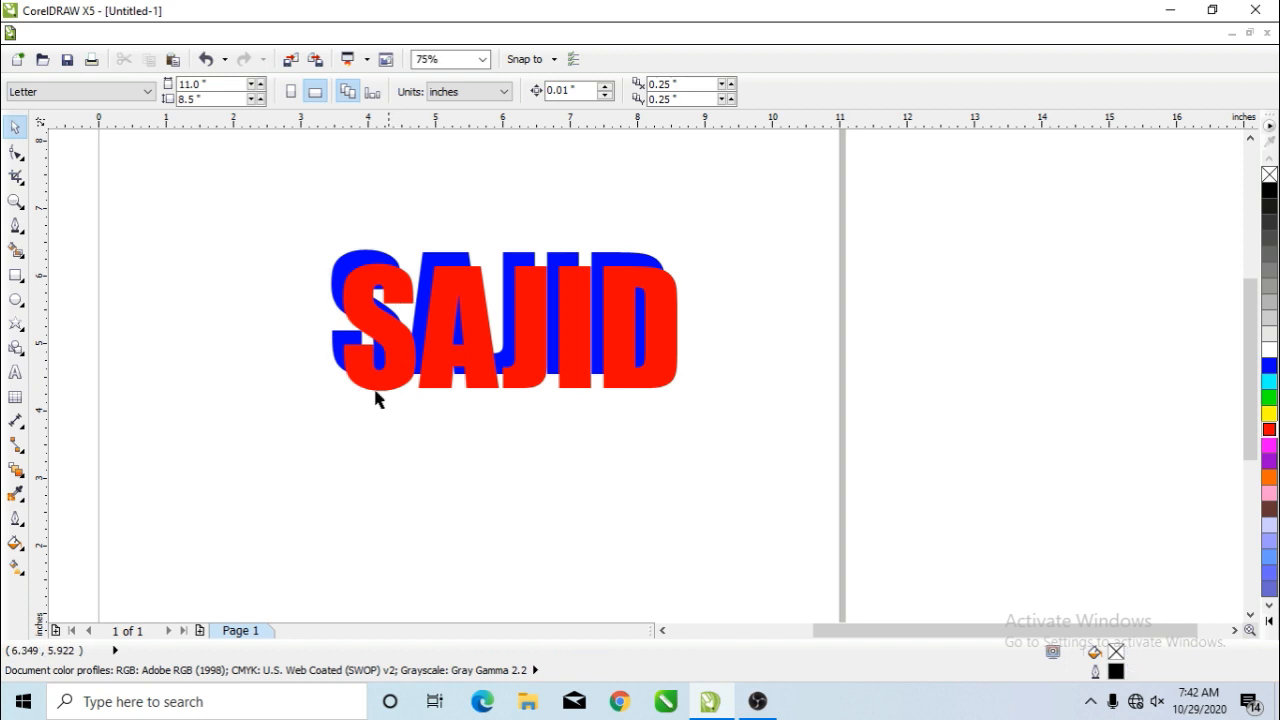
Step: Blend the front red name text into the blue text behind it
left_click(15, 470)
left_click_drag(497, 318, 440, 268)
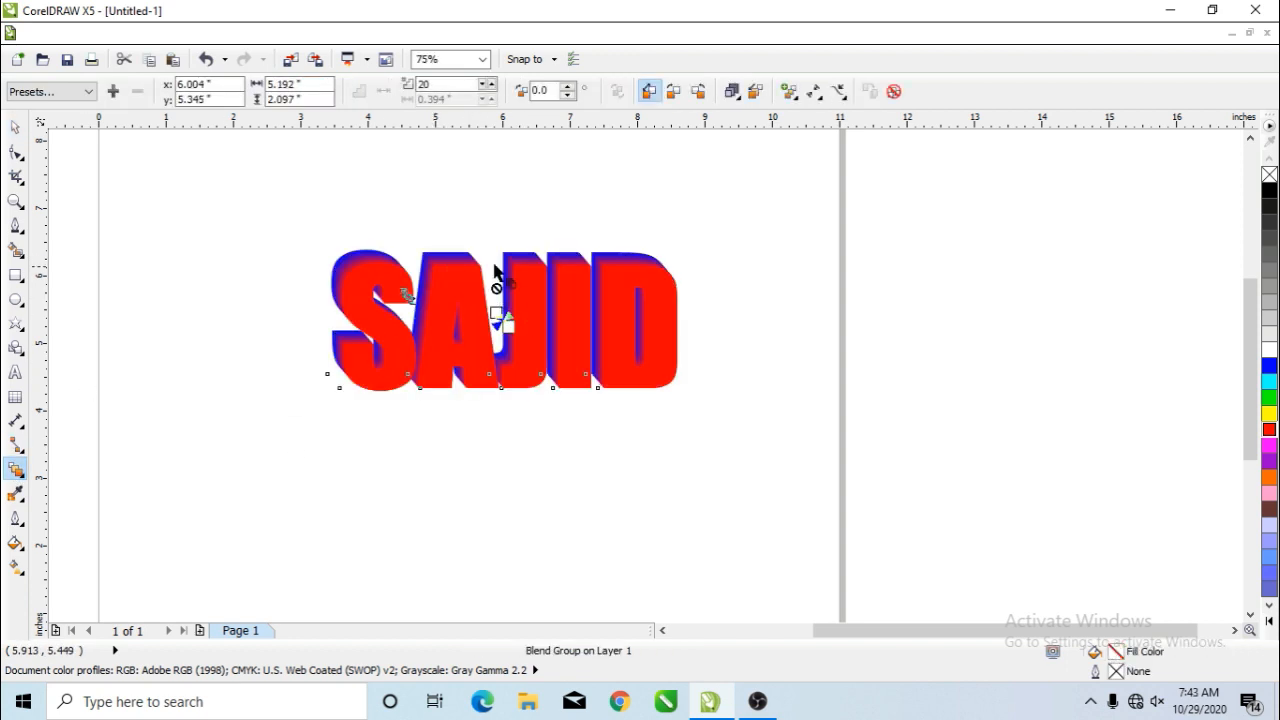
Step: Reduce the blend between the blue and red name texts to 6 steps
scroll(497, 272, "up", 2)
scroll(497, 272, "up", 2)
scroll(505, 475, "down", 2)
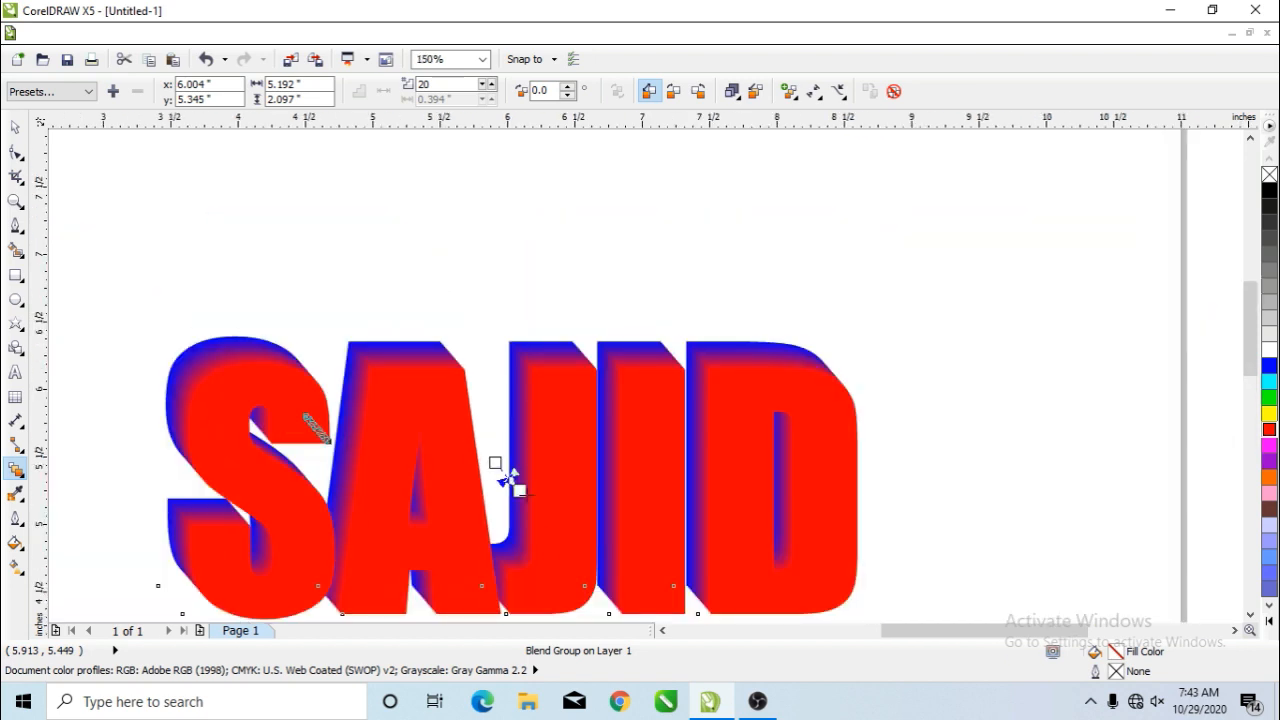
left_click(1250, 614)
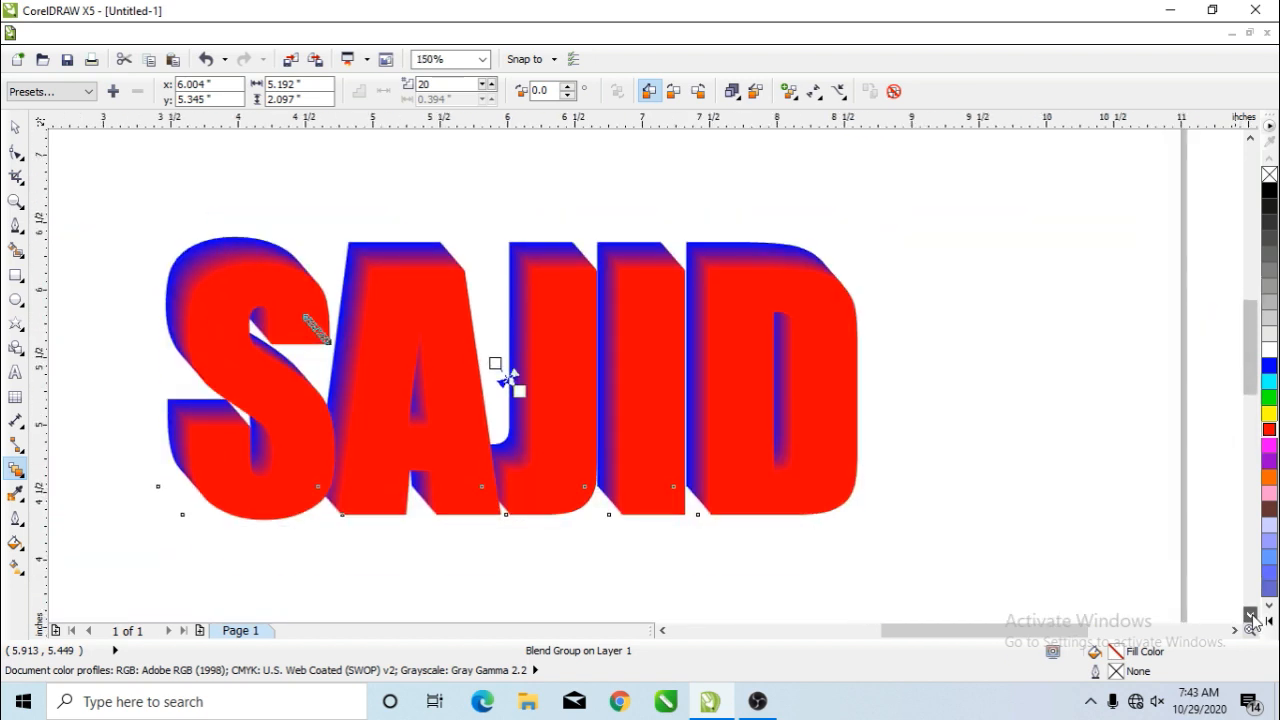
left_click(489, 94)
left_click(489, 94)
left_click(489, 94)
left_click(489, 94)
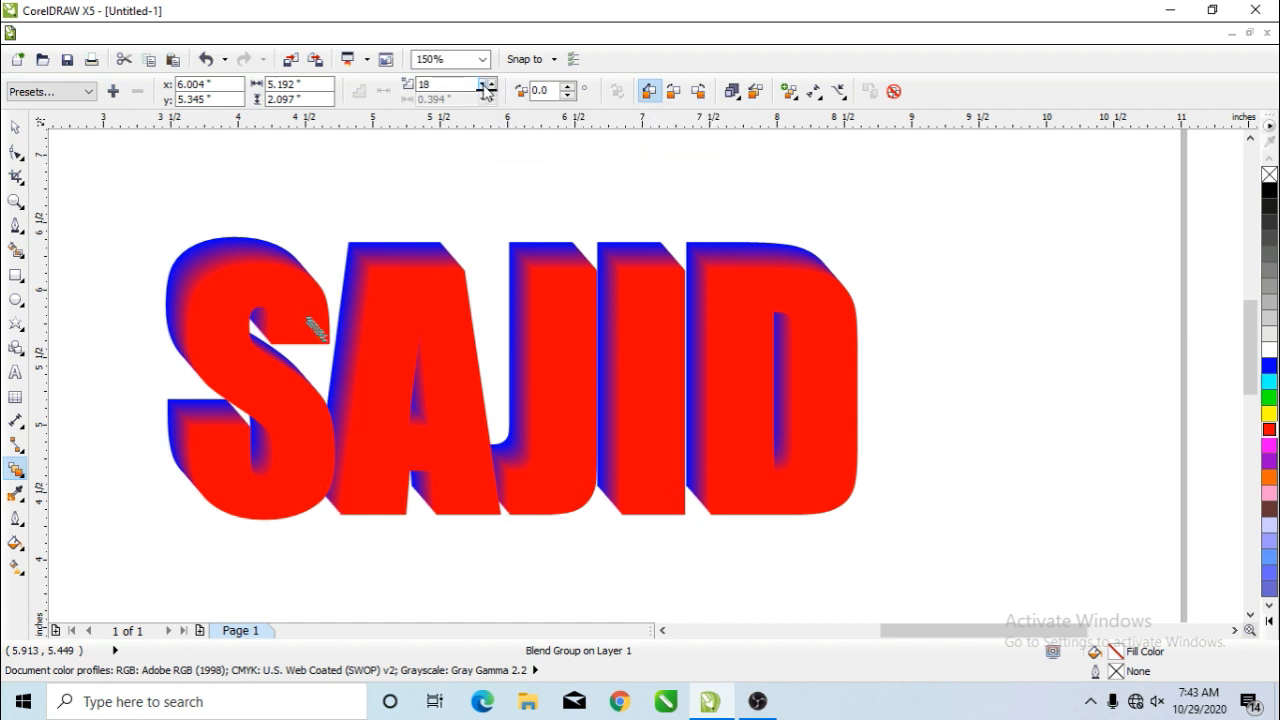
left_click(487, 93)
left_click(487, 93)
left_click(487, 93)
left_click(487, 93)
left_click(487, 93)
left_click(487, 93)
left_click(487, 93)
left_click(487, 93)
Step: Break the name text's blend group apart and clear the selection
key("space")
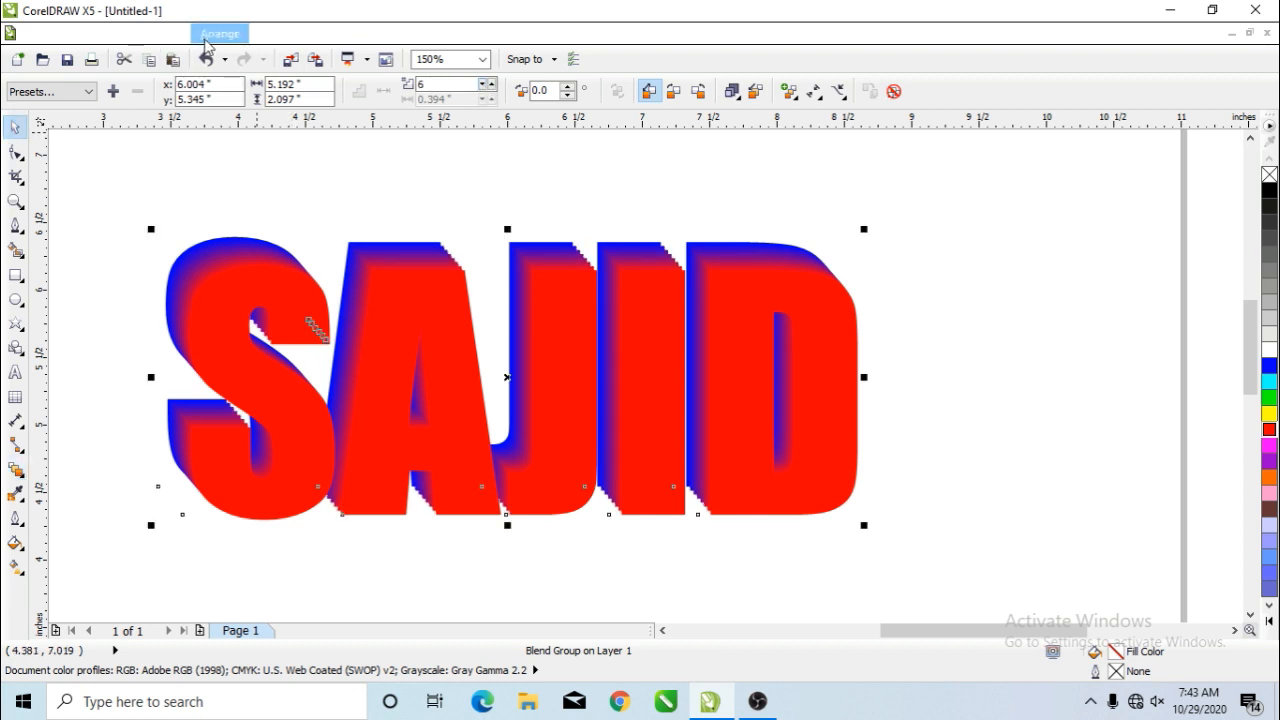
left_click(219, 34)
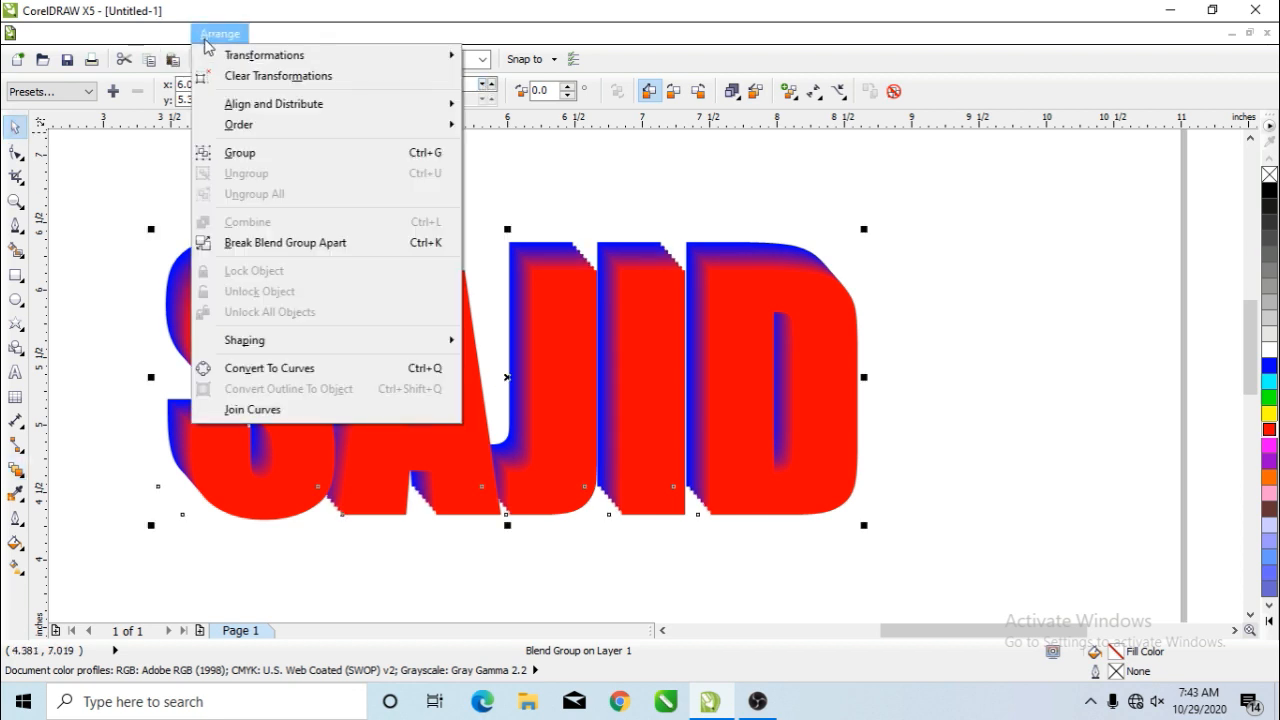
left_click(268, 245)
left_click(975, 344)
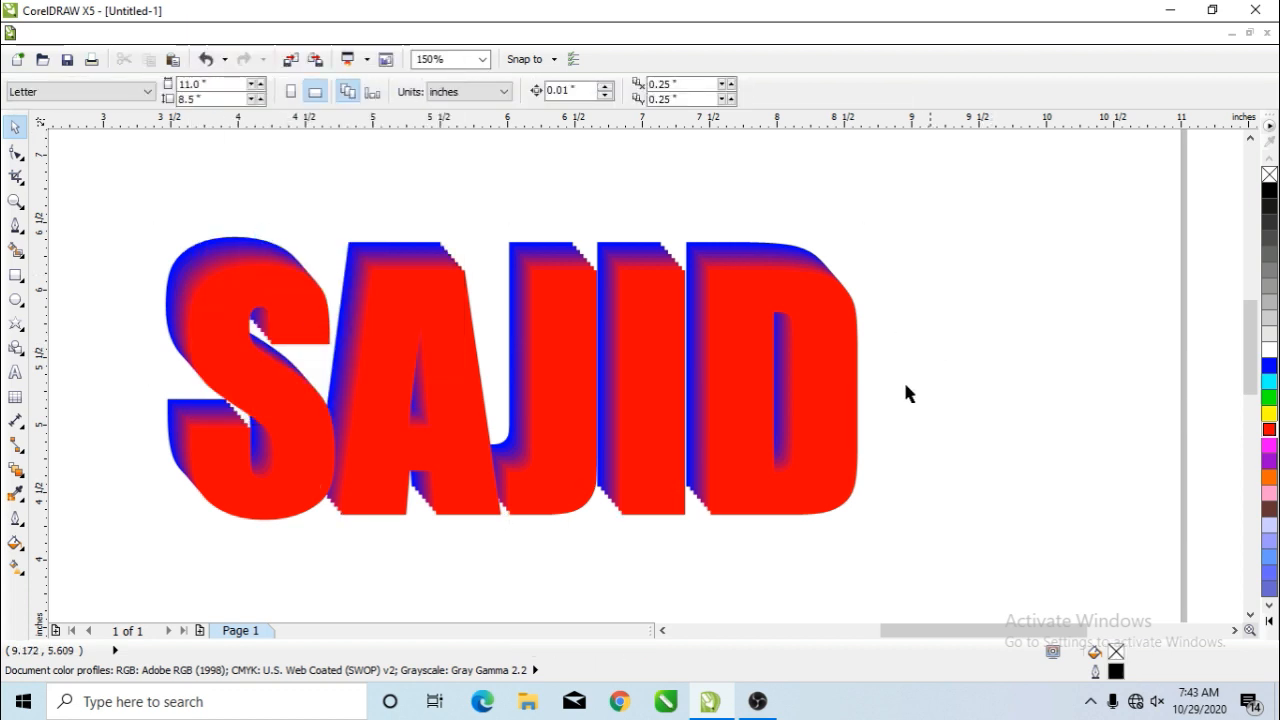
Step: Shift the front red text and then the group of intermediate shapes away from the stack, undoing each move
left_click_drag(765, 345, 1014, 434)
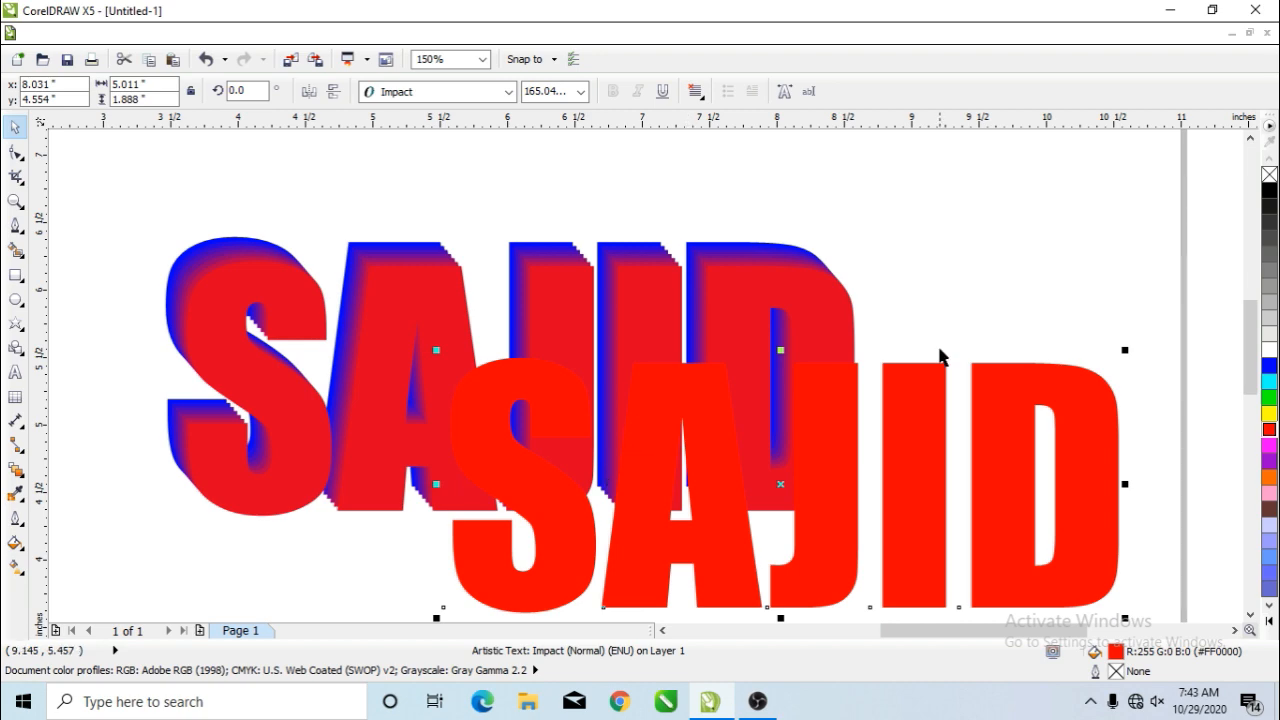
key("ctrl+z")
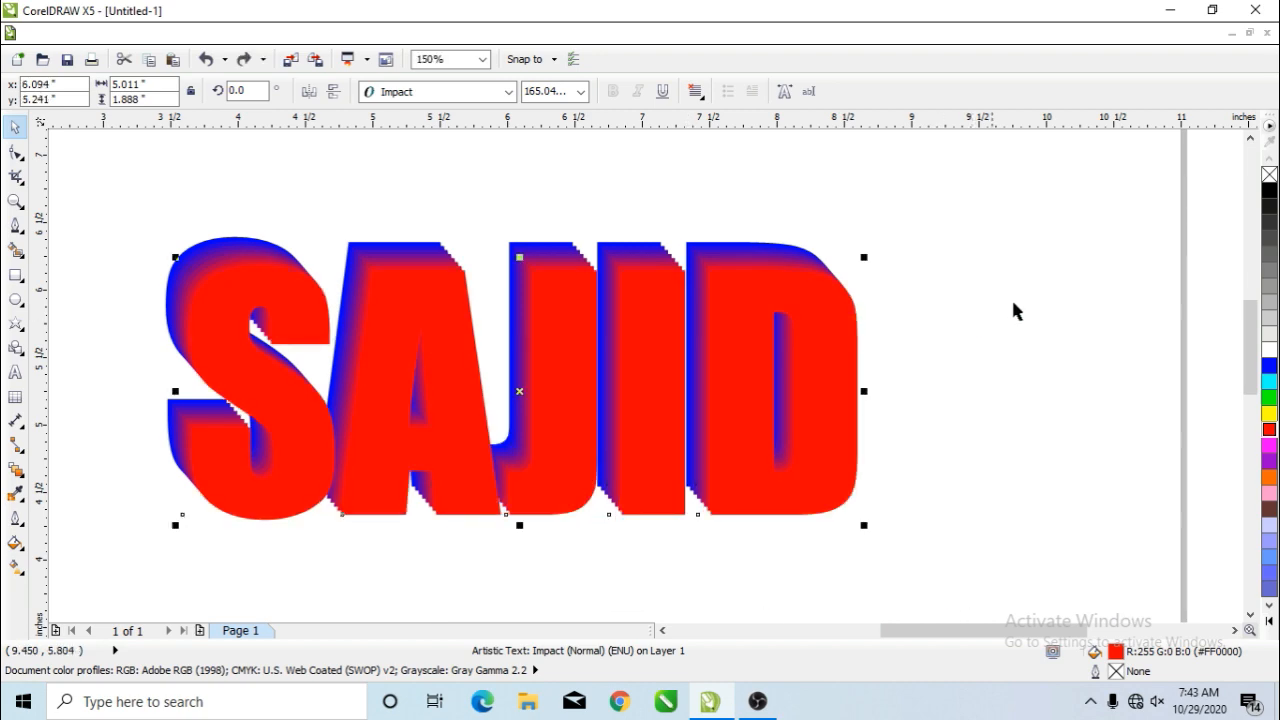
left_click(223, 223)
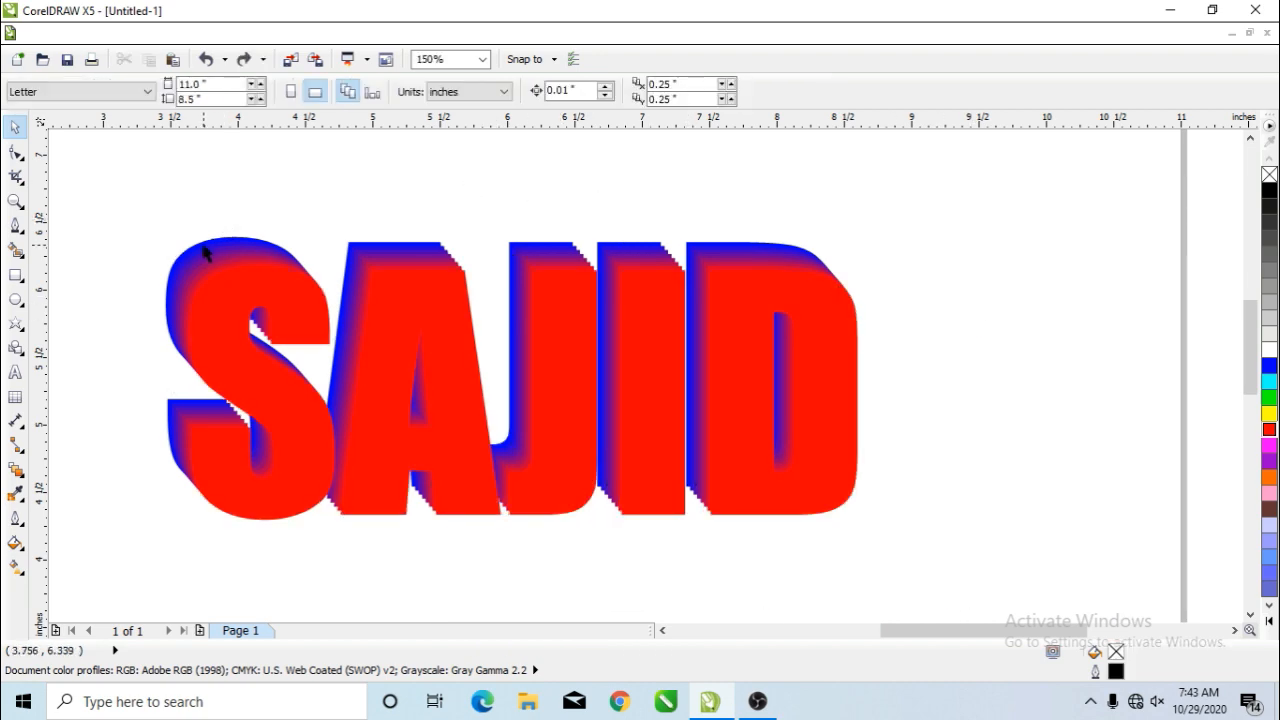
mouse_move(203, 247)
left_mouse_down()
mouse_move(171, 197)
mouse_move(214, 263)
left_mouse_up()
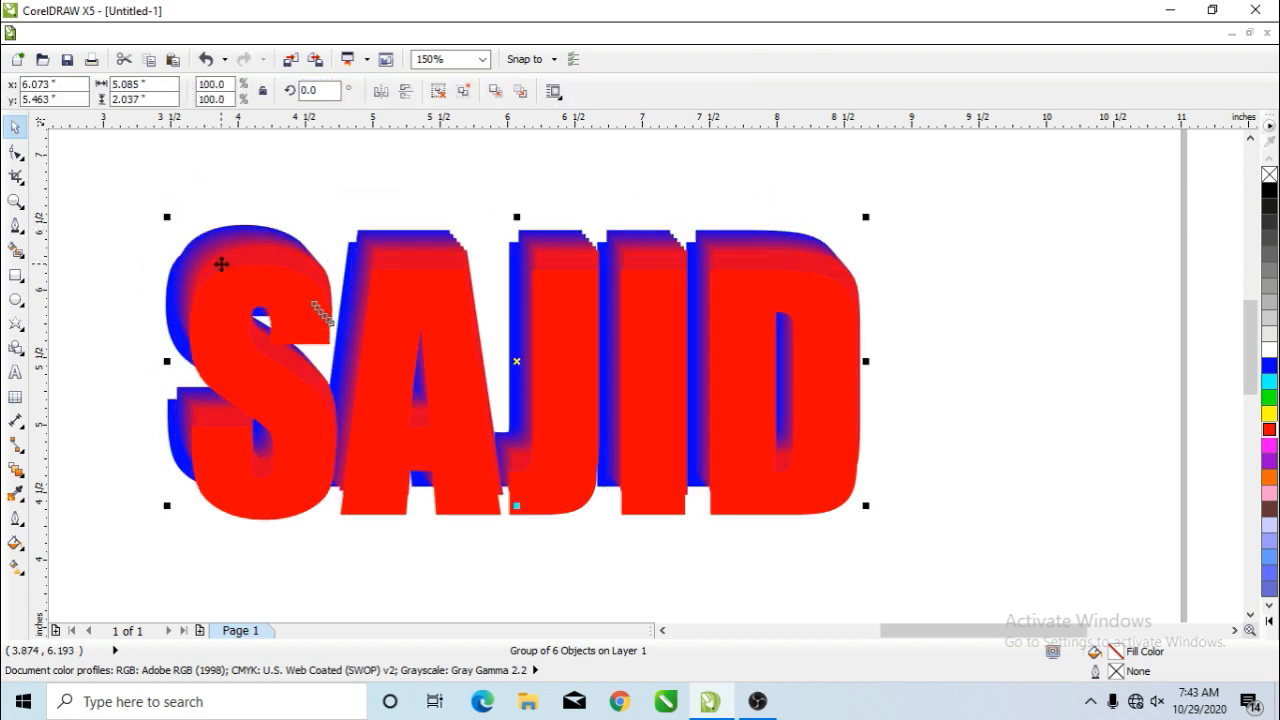
key("ctrl+z")
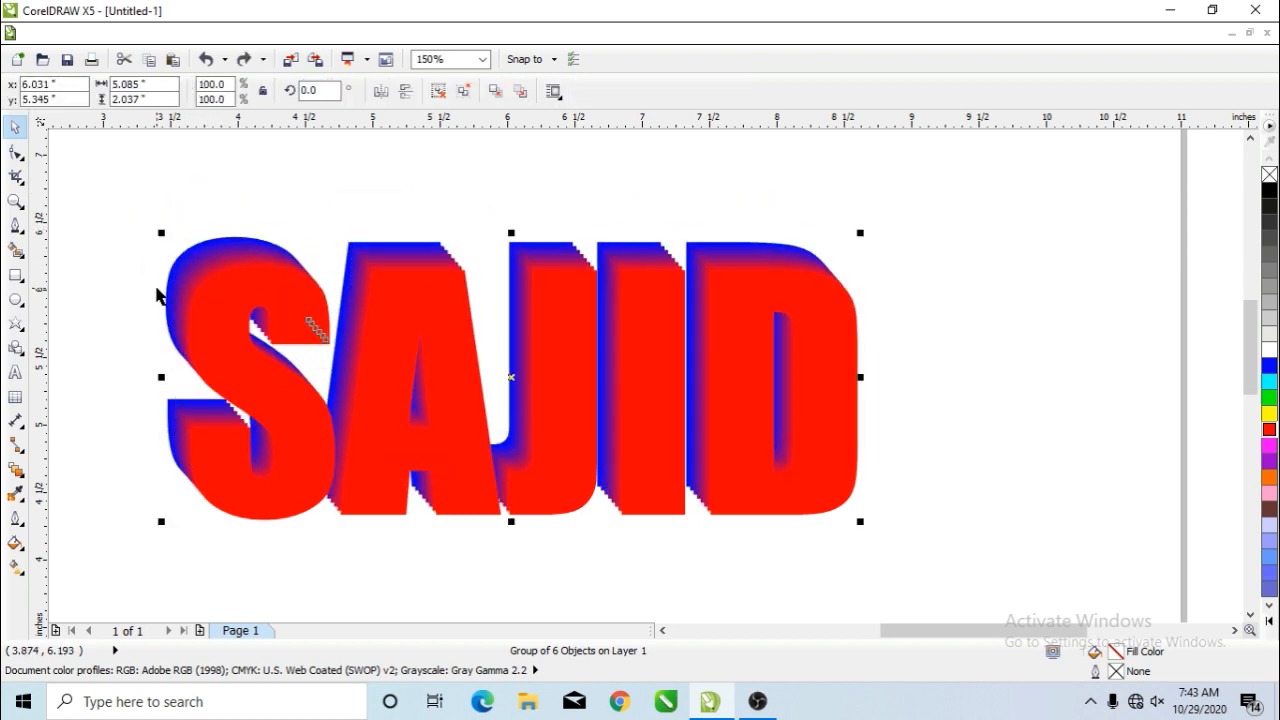
Step: Delete the rear blue name text from the broken-apart blend
scroll(156, 288, "up", 4)
left_click(347, 292)
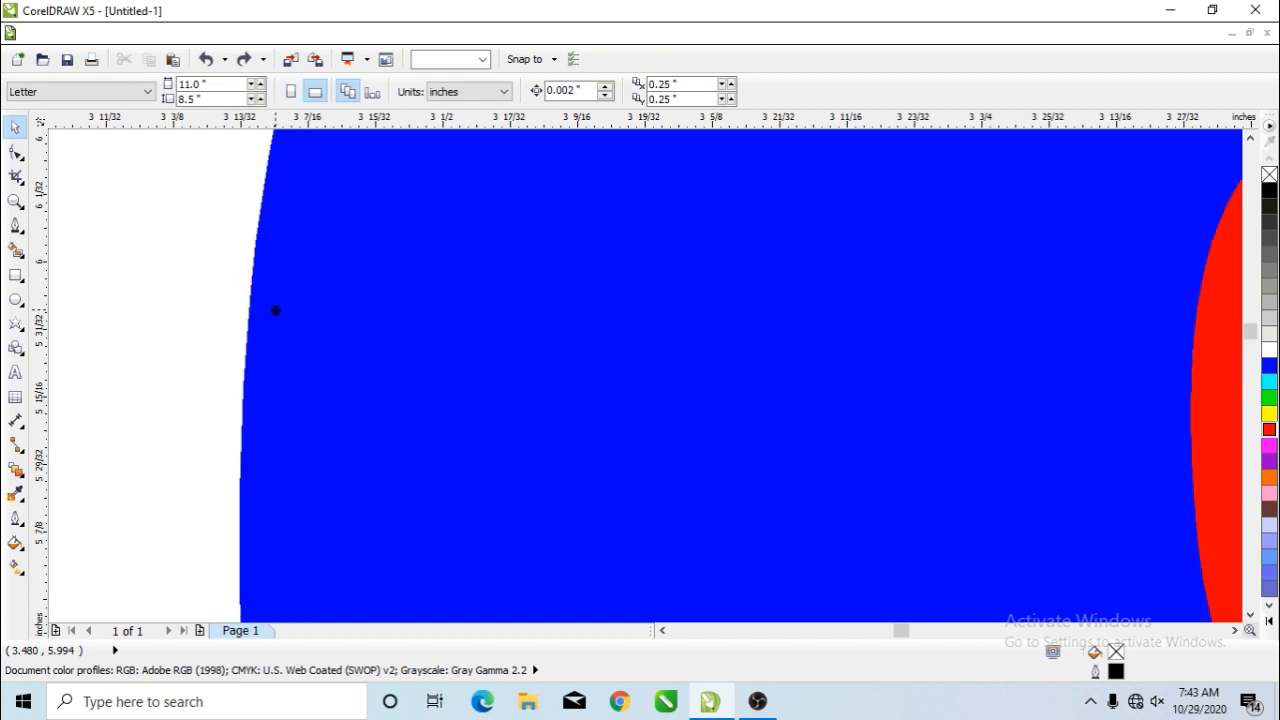
left_click(274, 308)
scroll(723, 380, "down", 5)
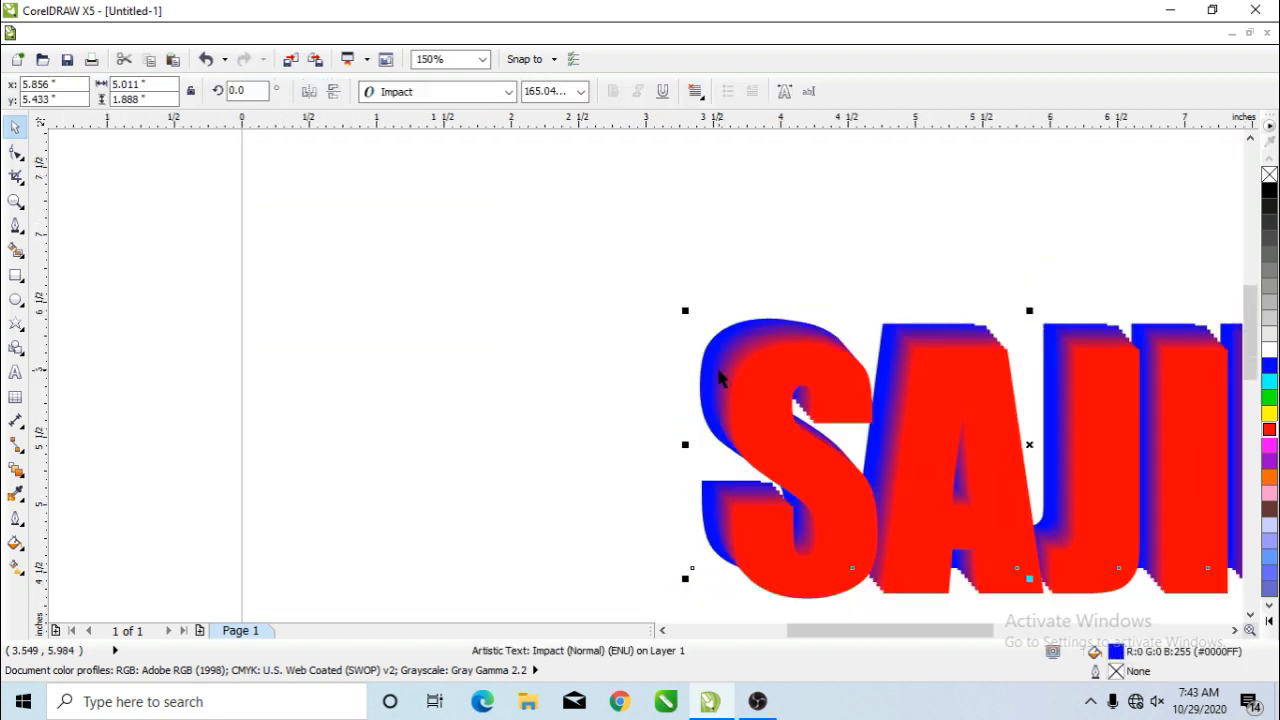
key("Escape")
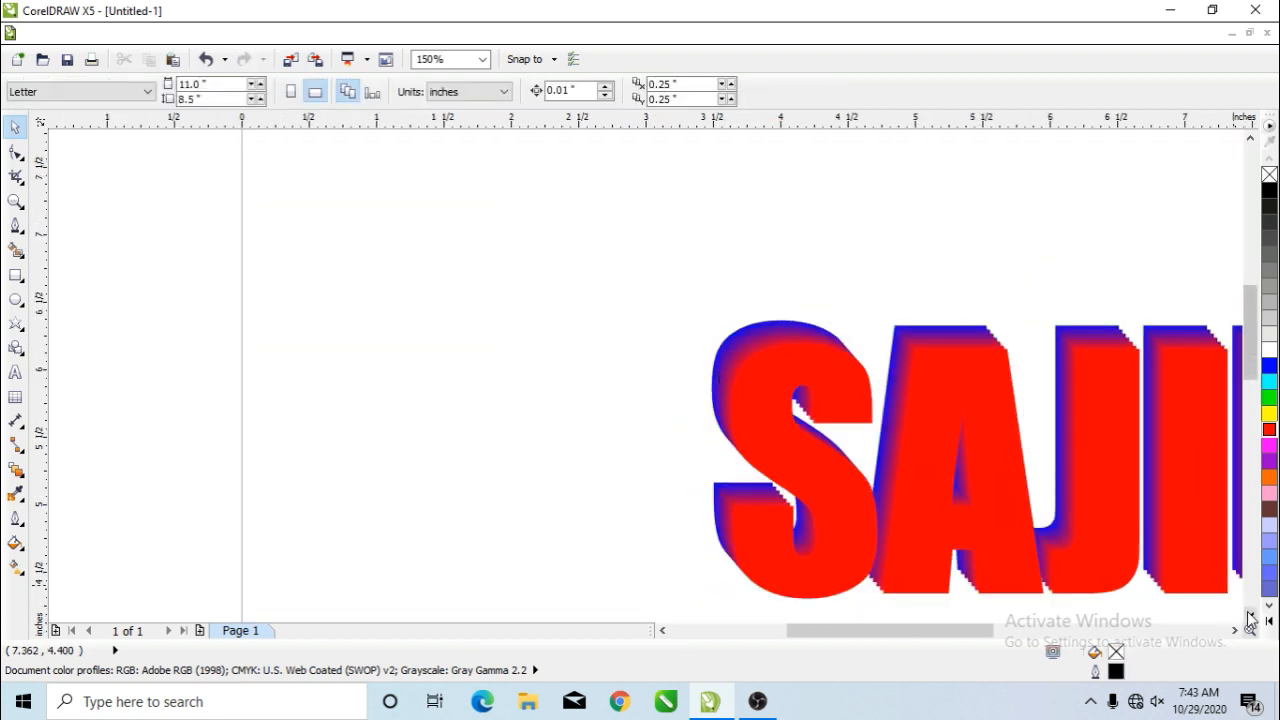
left_click(1249, 615)
left_click(1234, 630)
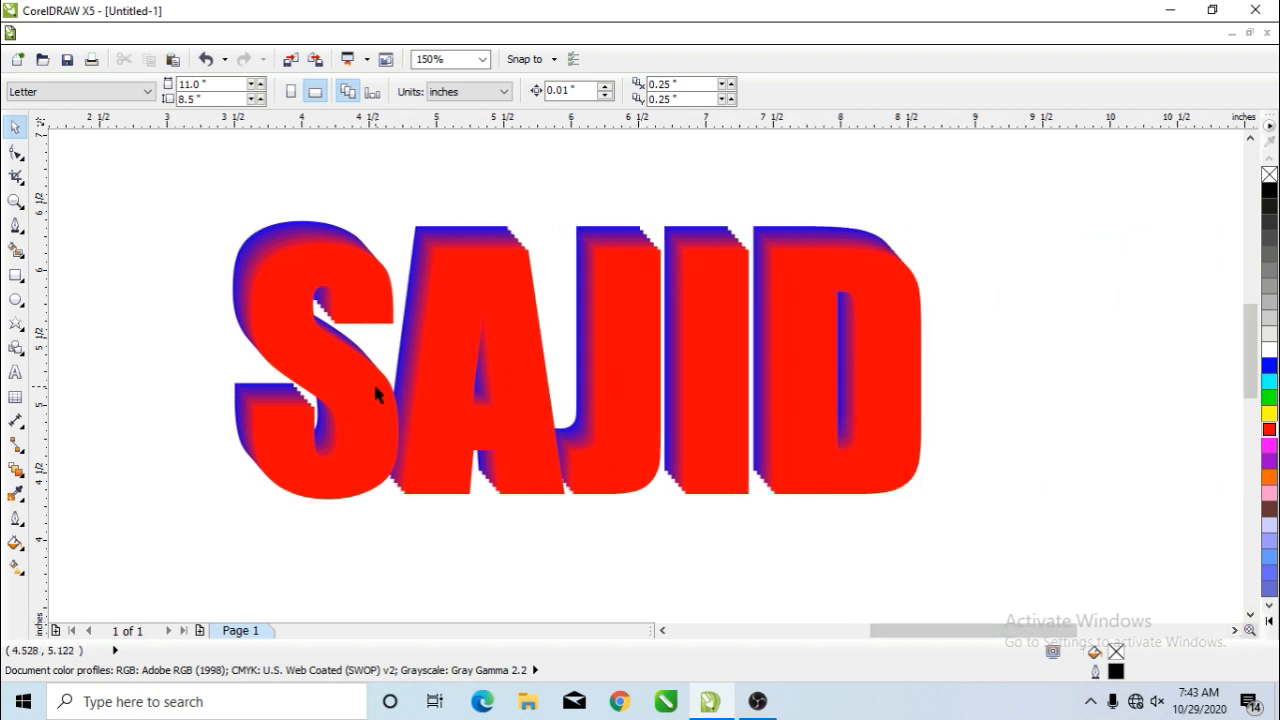
Step: Ungroup the intermediate name shapes and weld them into a single shape behind the red text
scroll(290, 237, "up", 3)
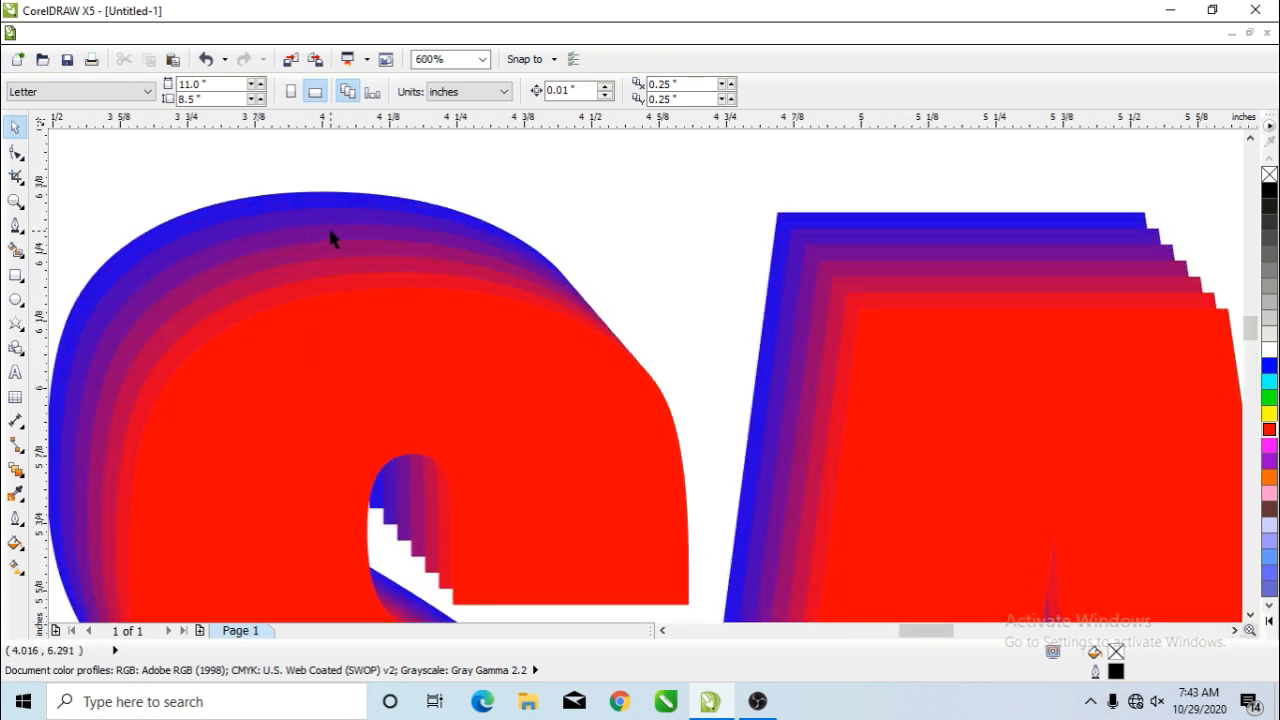
left_click(323, 237)
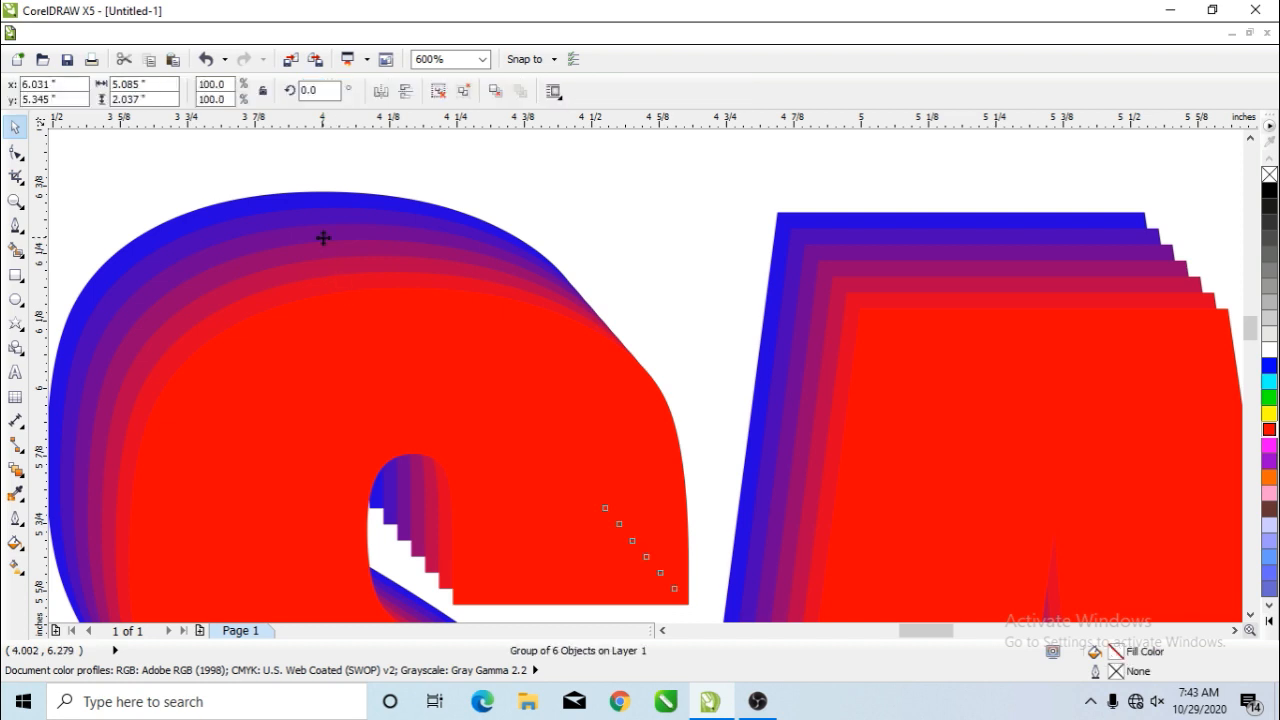
scroll(555, 392, "down", 1)
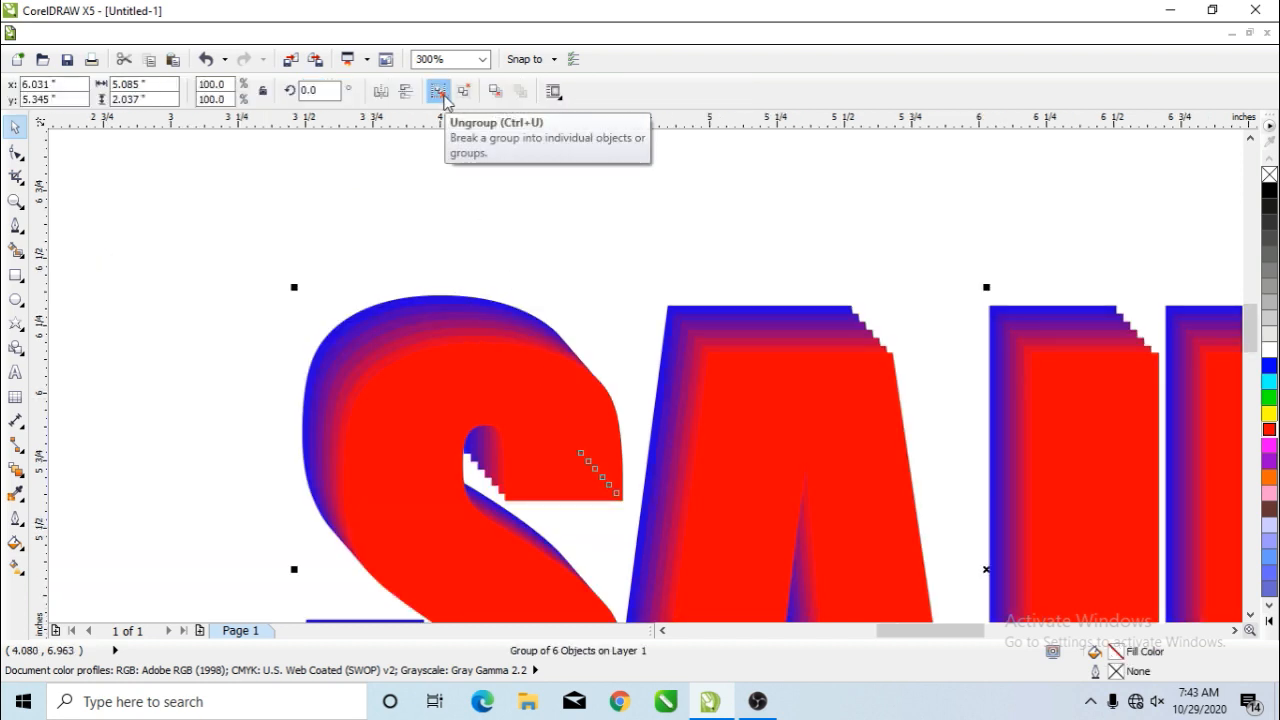
left_click(441, 94)
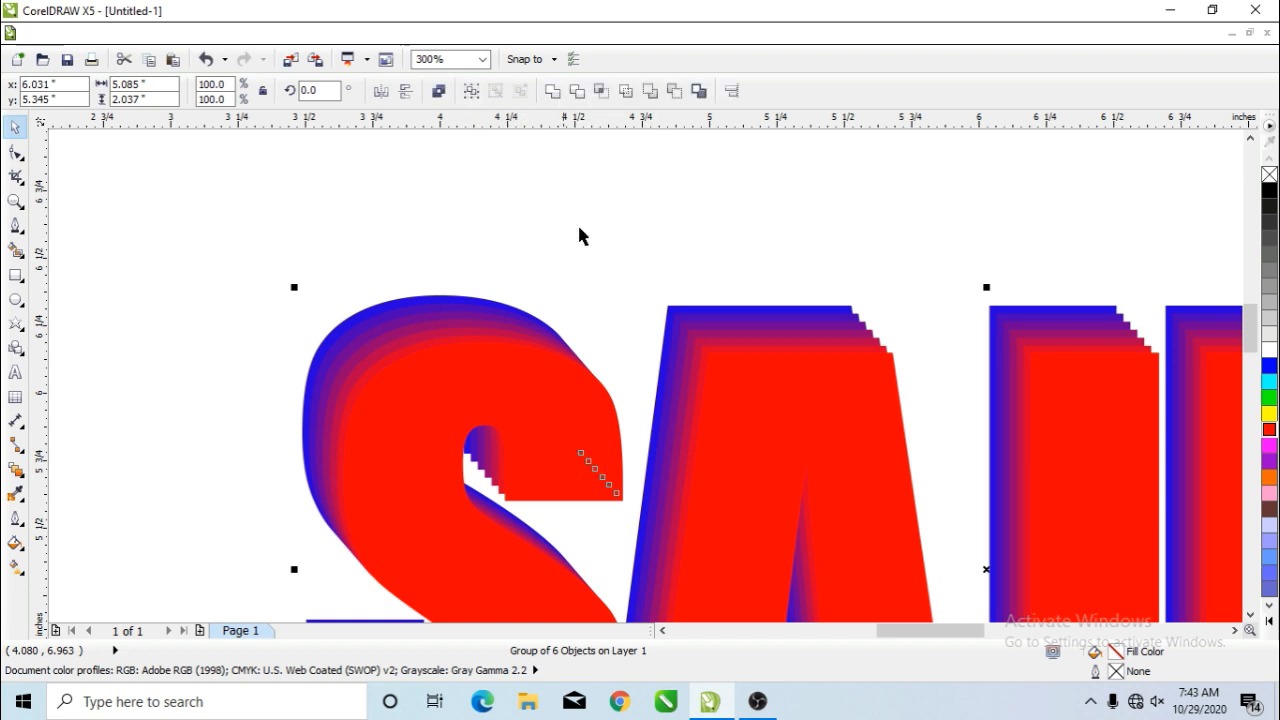
left_click(553, 93)
left_click(550, 290)
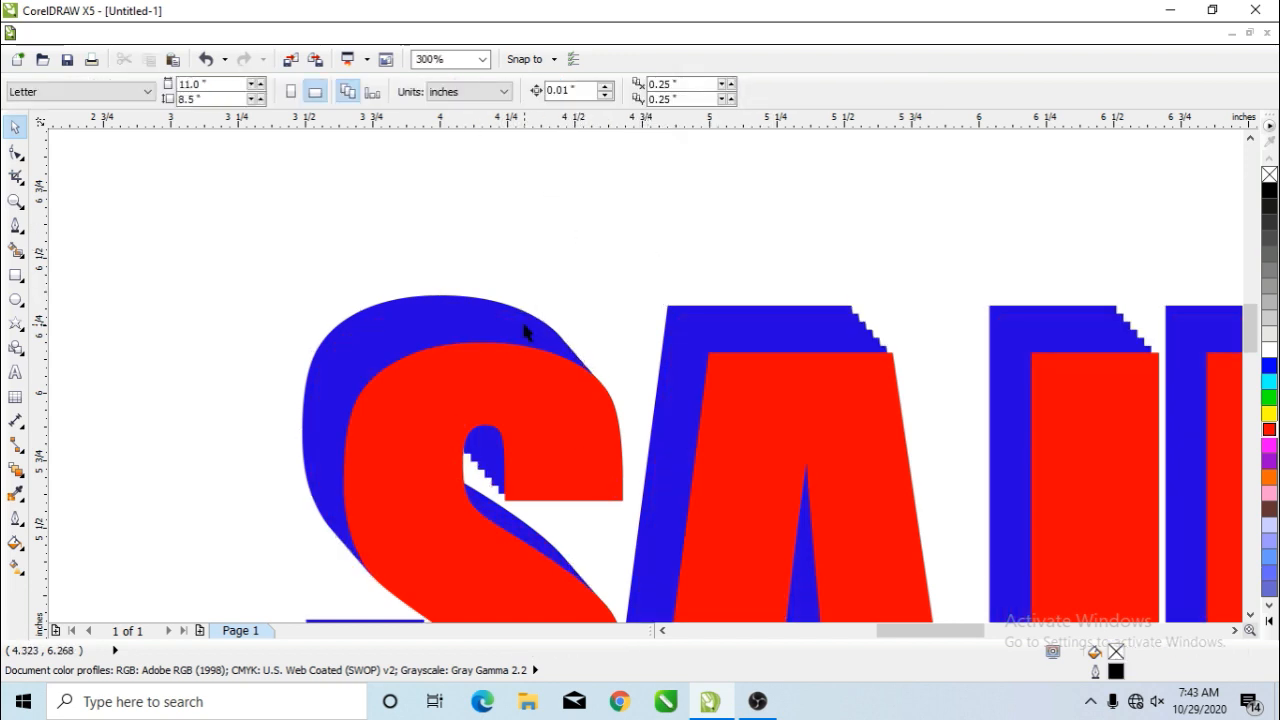
Step: Fill the welded shape behind the red name text with black
left_click(525, 332)
scroll(952, 437, "down", 2)
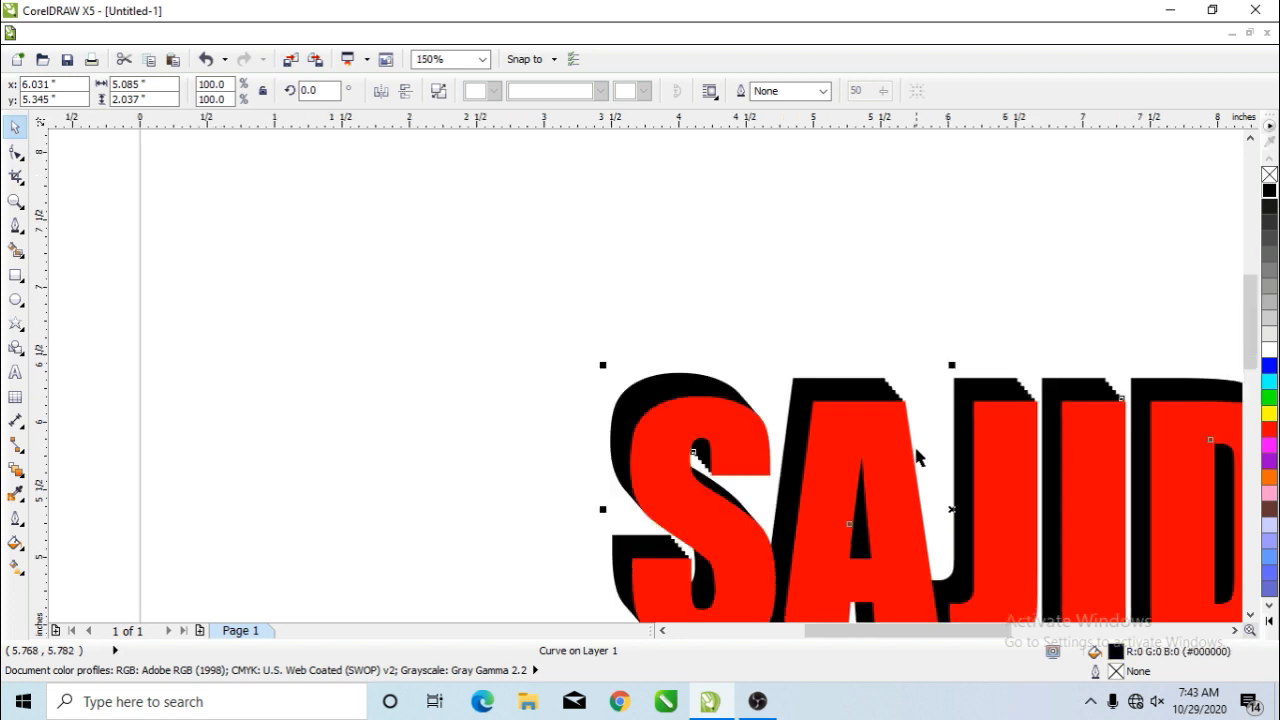
left_click(1236, 630)
left_click(1236, 630)
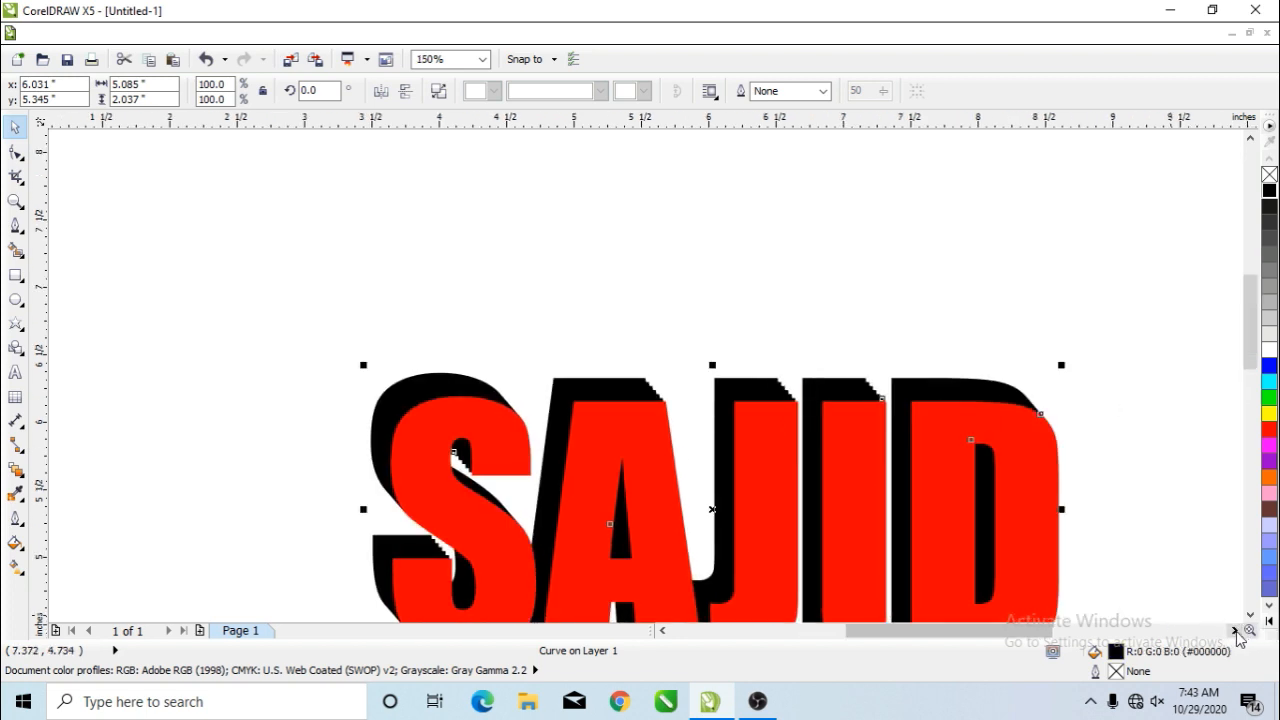
left_click(1236, 630)
left_click(1249, 614)
left_click(1249, 614)
left_click(1249, 614)
left_click(1040, 320)
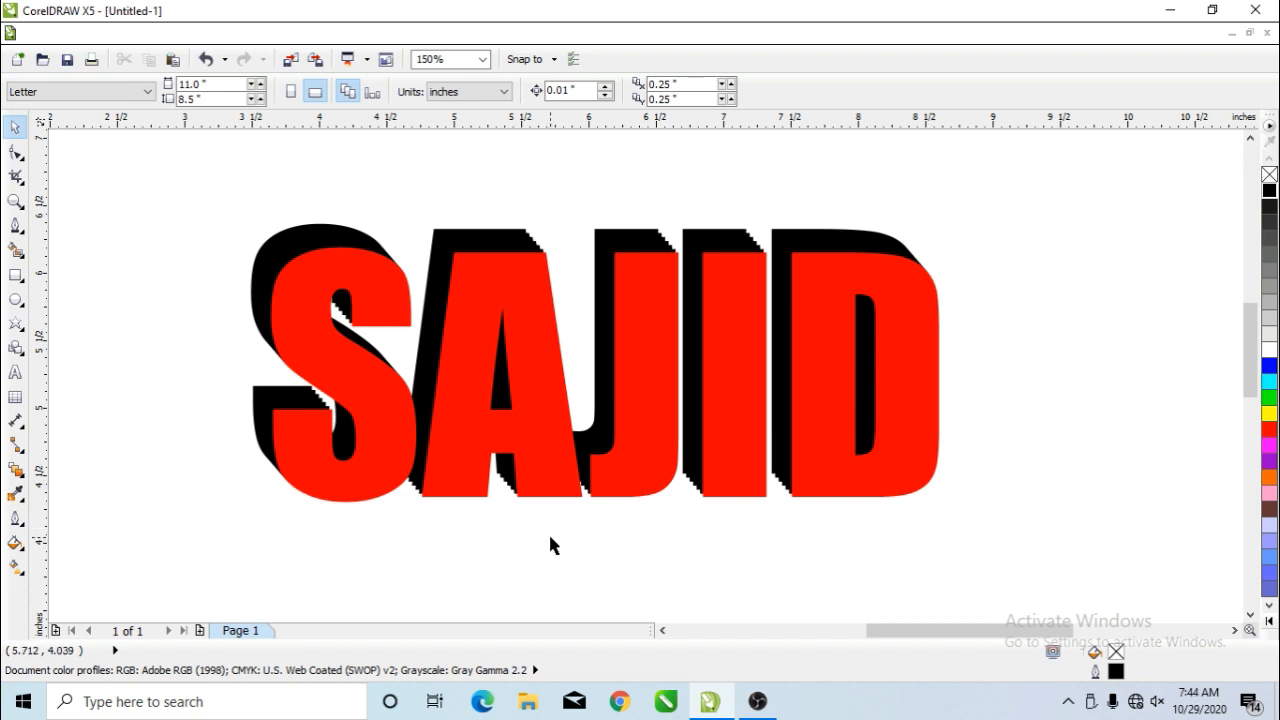
Step: Undo the black fill, weld, ungrouping, blue text deletion and break-apart to return to the live blend group
key("ctrl+z")
key("ctrl+z")
key("ctrl+z")
key("ctrl+z")
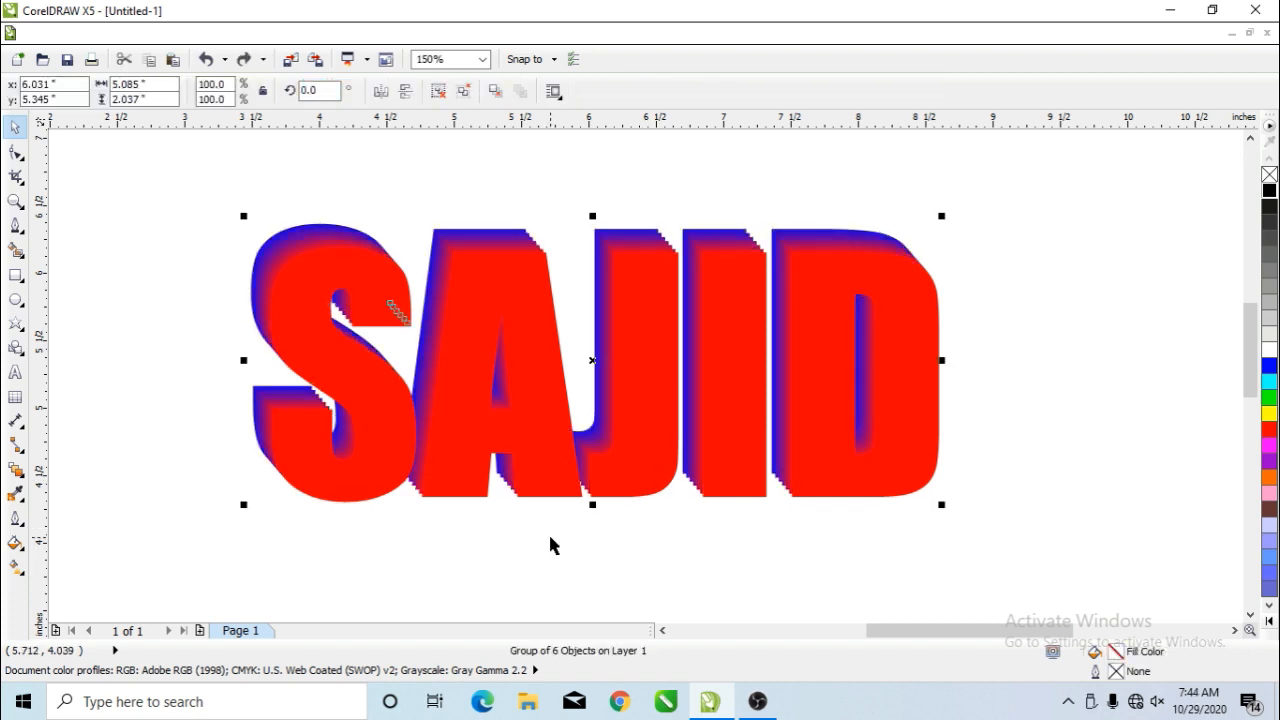
key("ctrl+z")
key("ctrl+z")
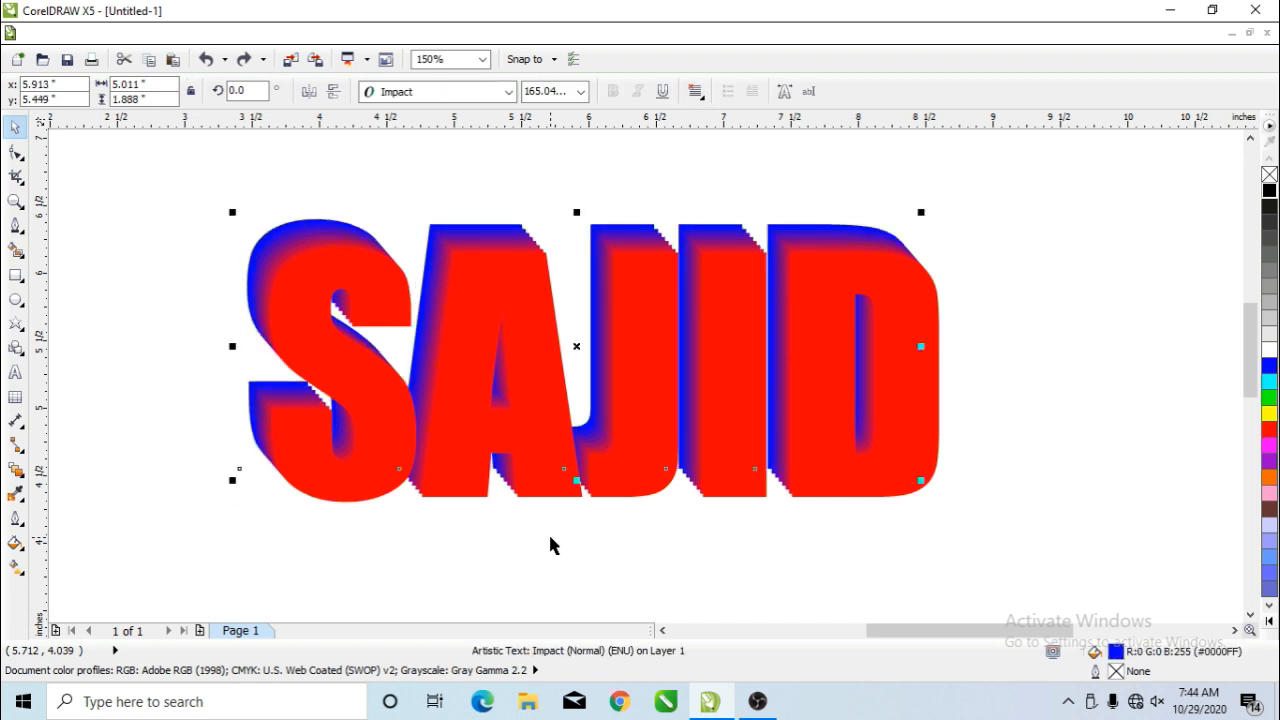
key("ctrl+z")
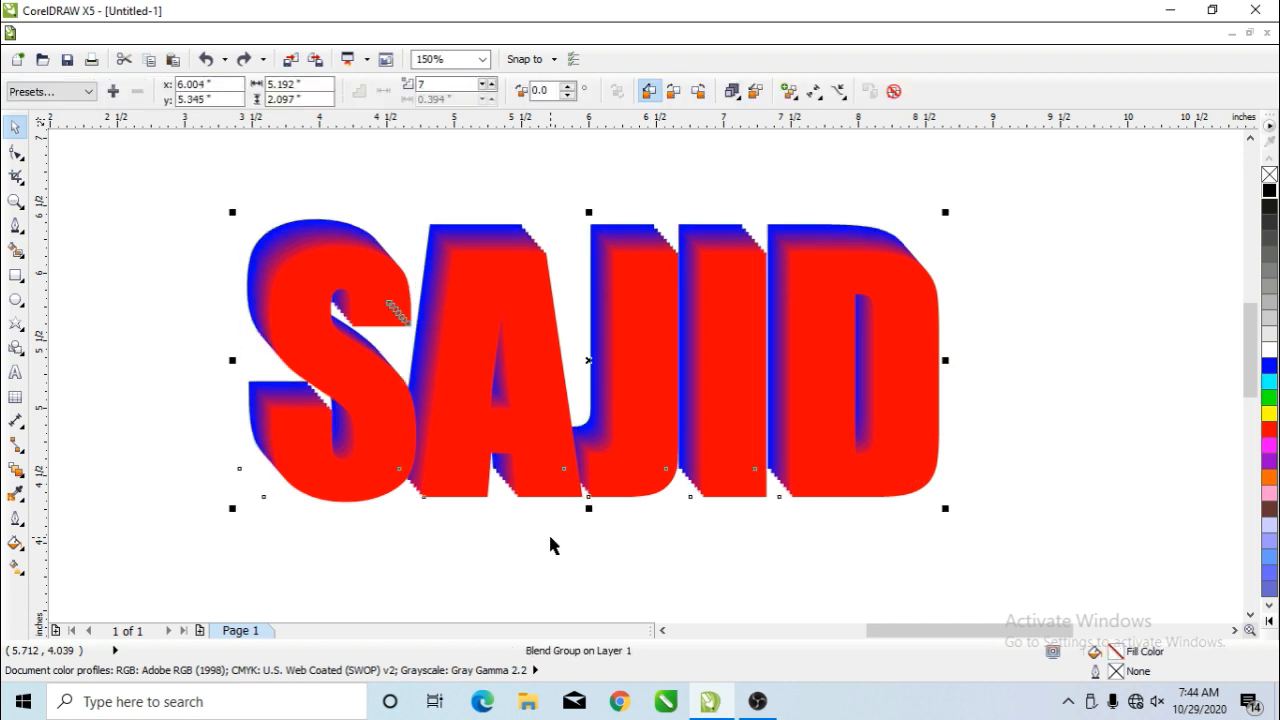
Step: Spread the red and blue control texts apart in different directions, ending with the red text centred at about 6.74, 4.505 inches
left_click(1121, 362)
left_click_drag(487, 337, 719, 447)
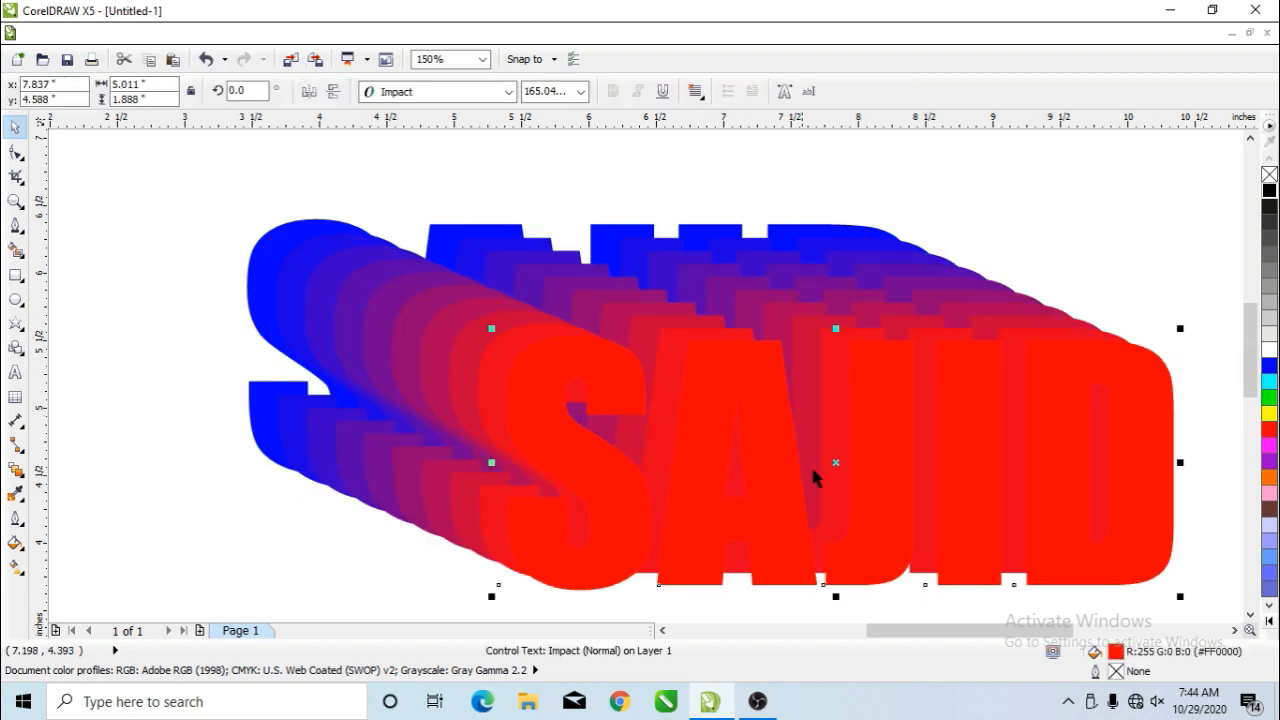
scroll(709, 503, "down", 1)
left_click(1236, 630)
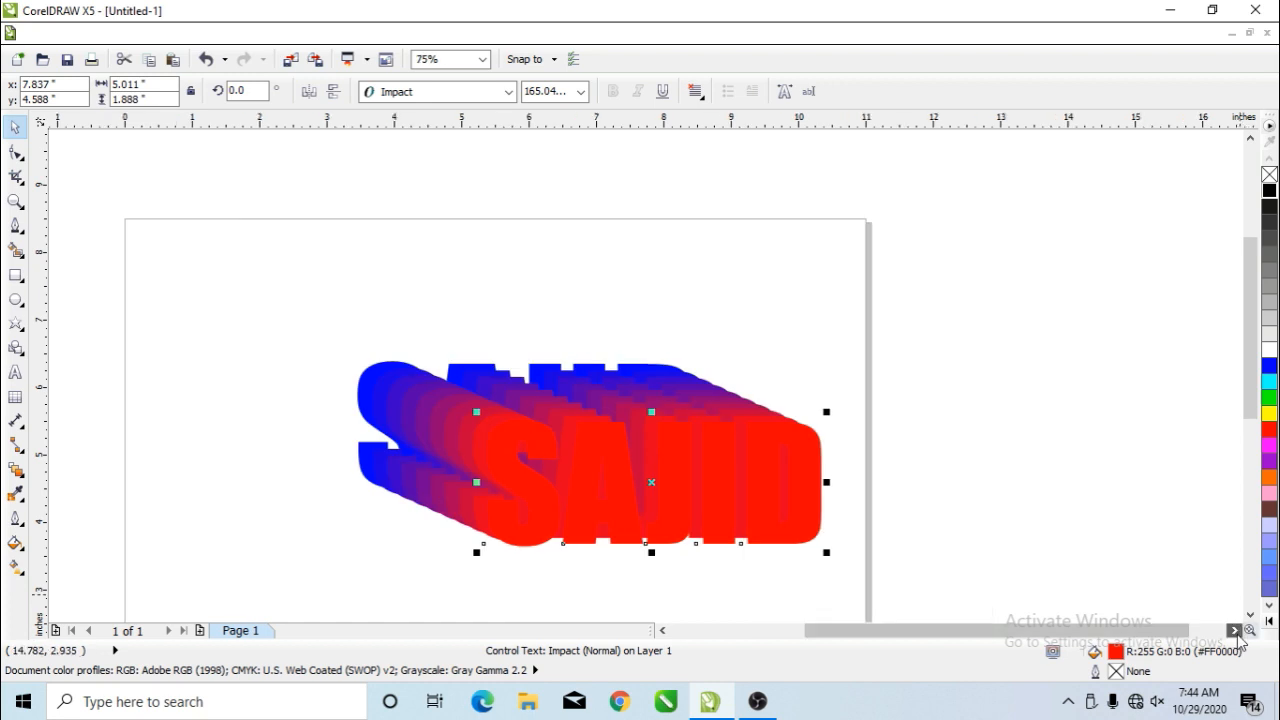
left_click(1249, 615)
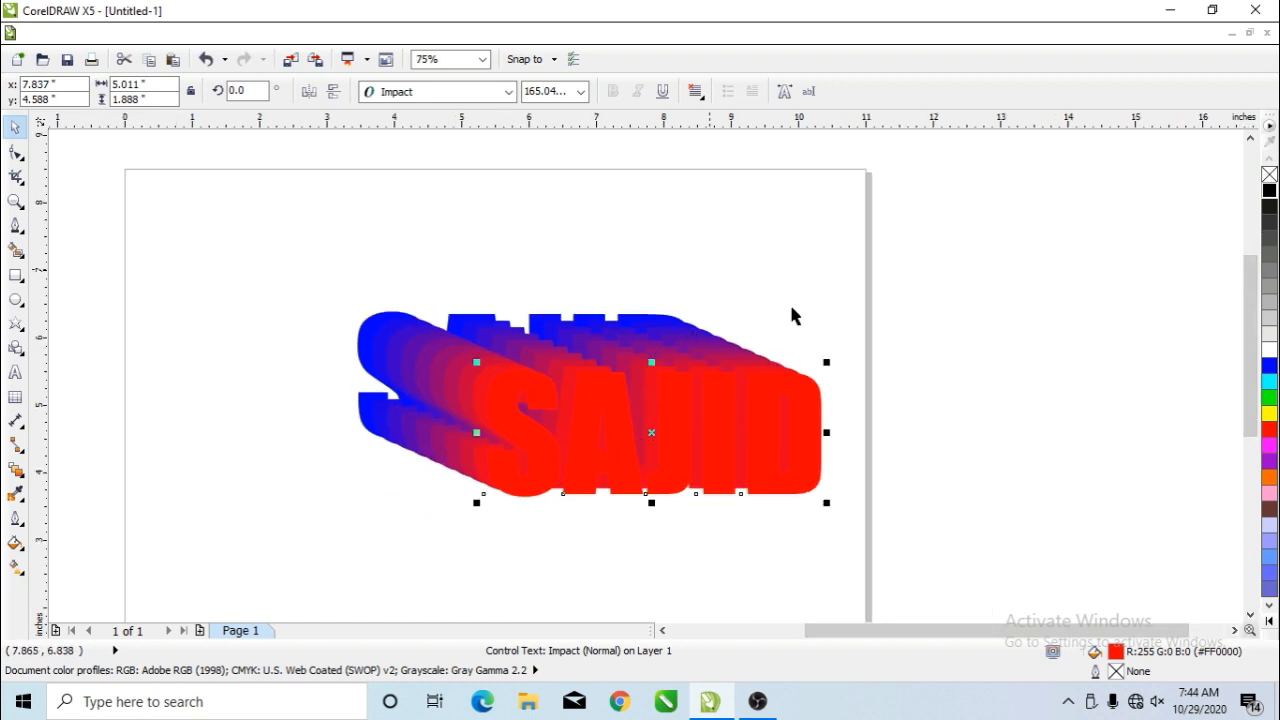
left_click_drag(651, 432, 562, 380)
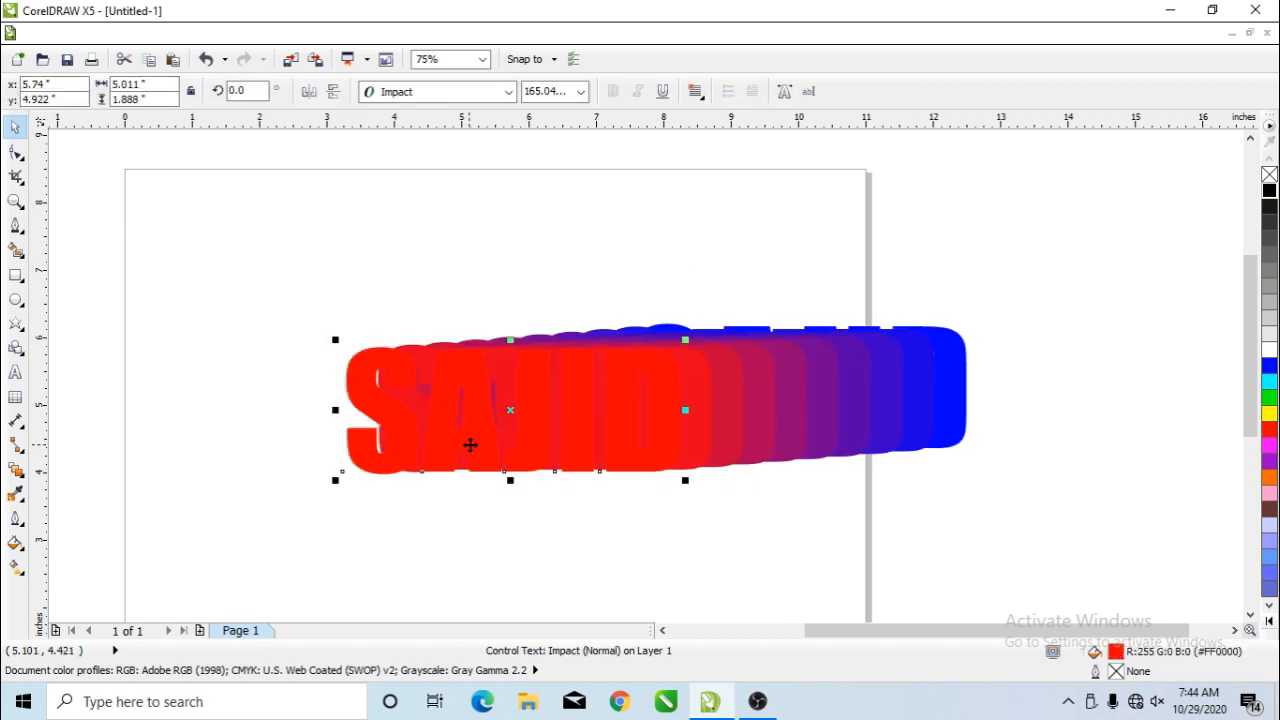
left_click_drag(470, 445, 702, 492)
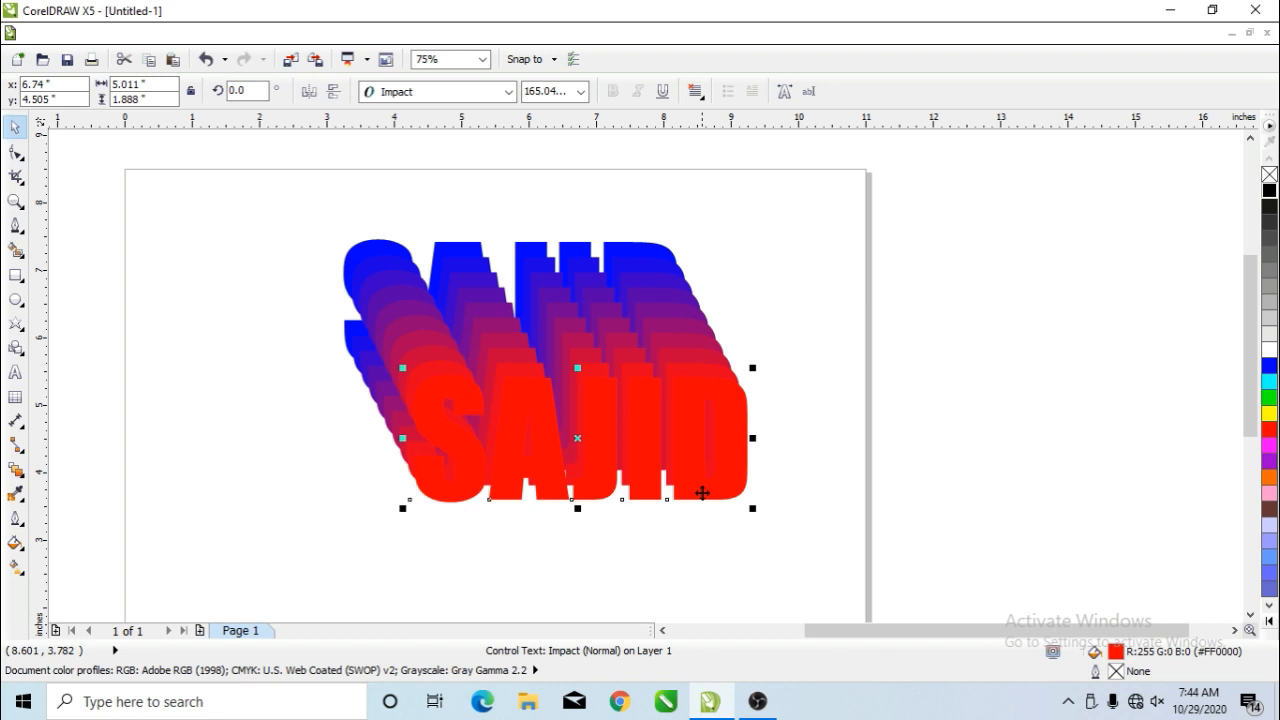
Step: Move the red control text back to about 0.16 inches right of and 0.23 inches below the blue one, and select the blend group
left_click_drag(702, 492, 652, 378)
scroll(494, 263, "up", 1)
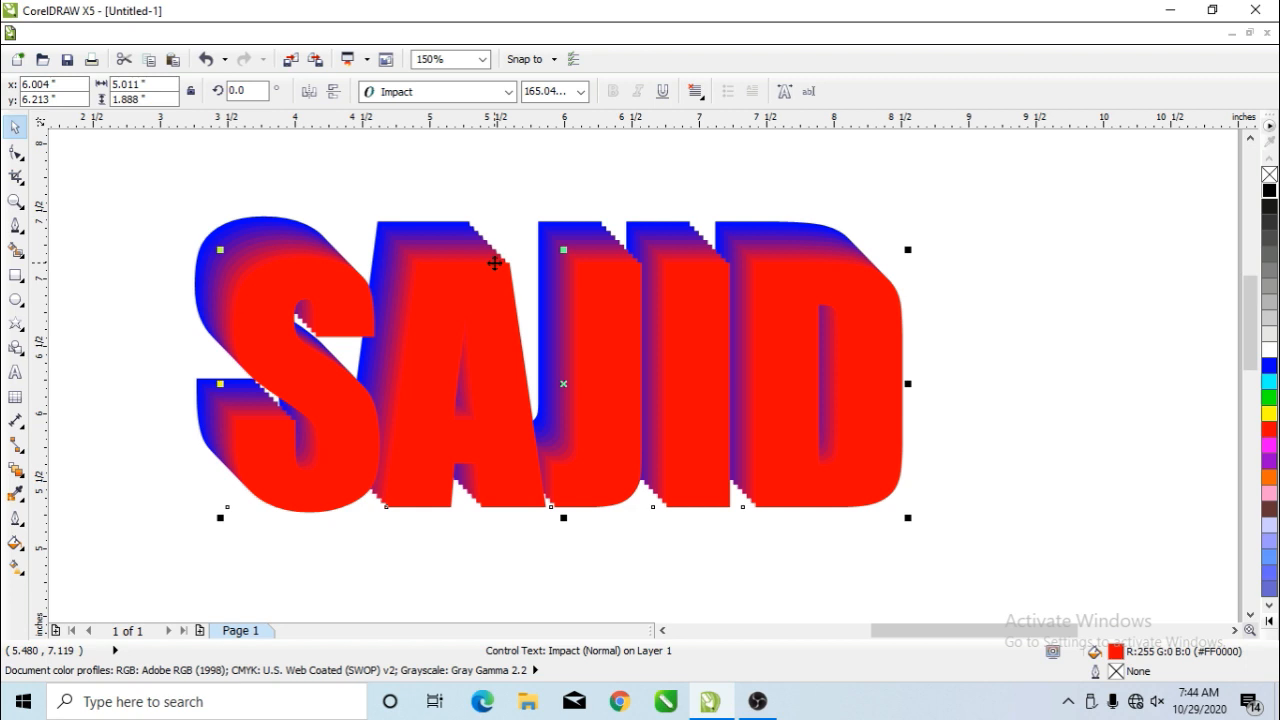
left_click_drag(494, 263, 474, 248)
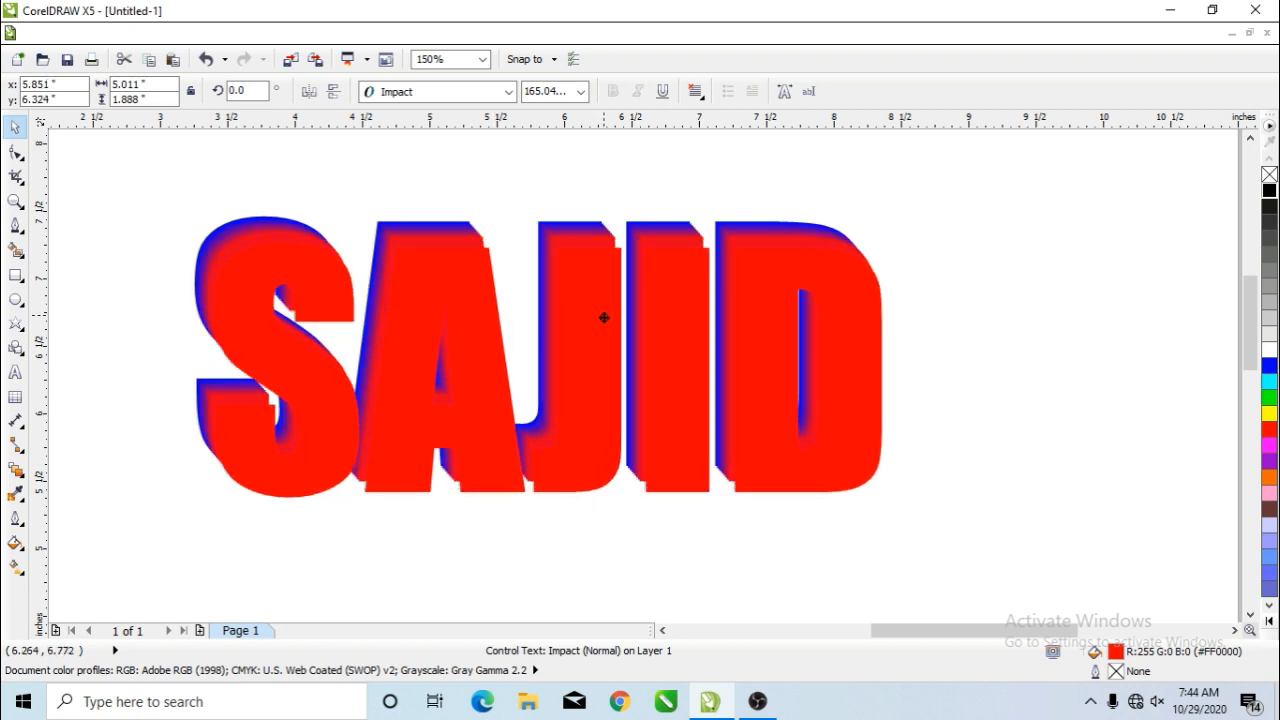
left_click_drag(604, 318, 606, 323)
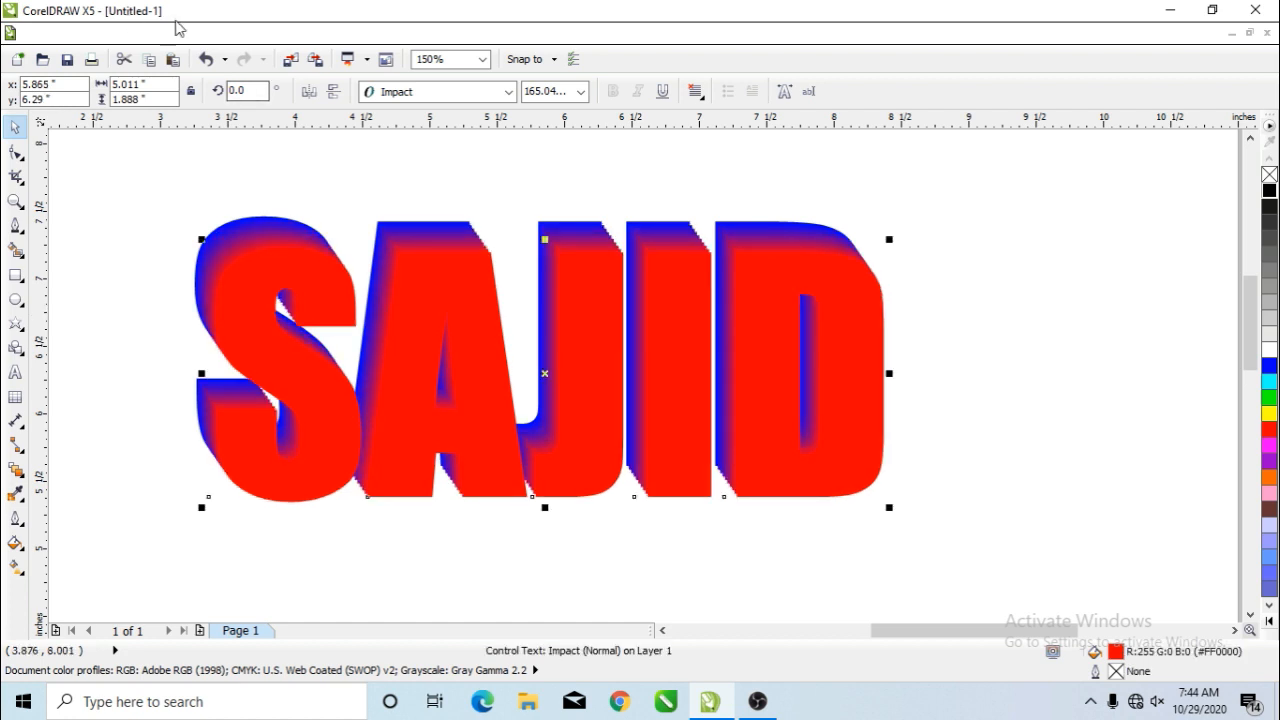
left_click(338, 302)
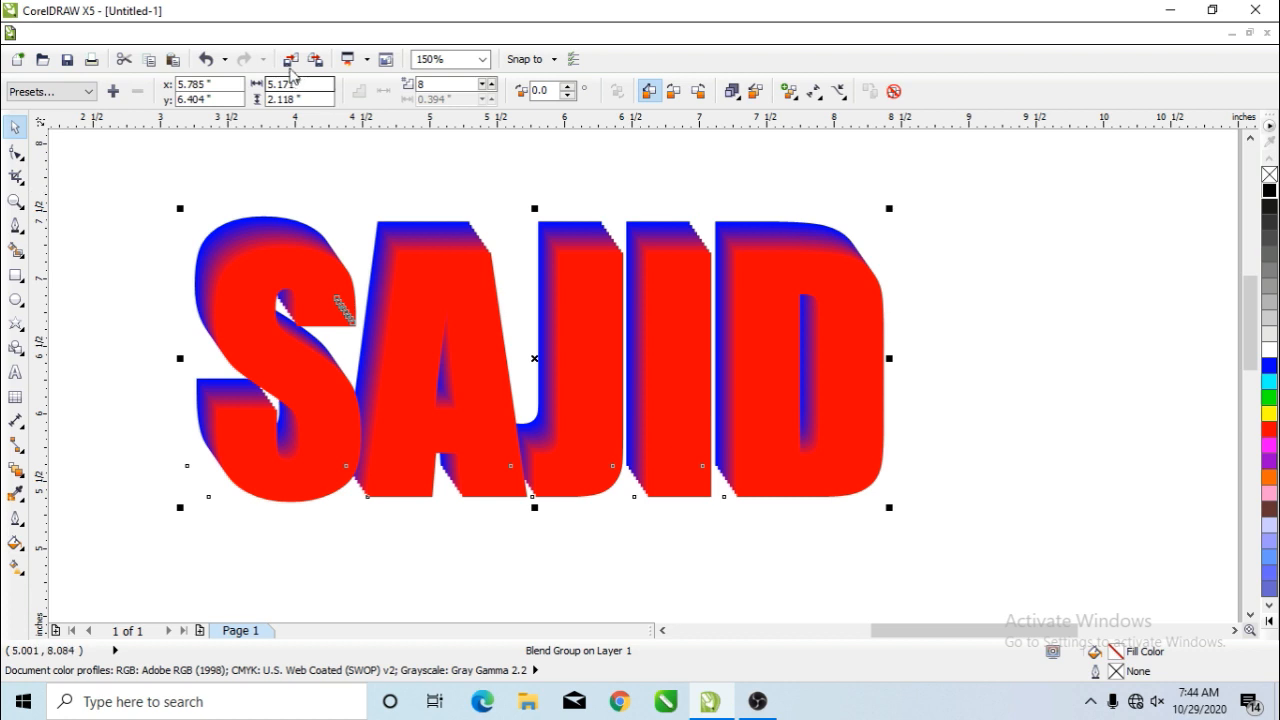
Step: Break the blend group apart, then try moving the front red text away and undo the move
left_click(220, 33)
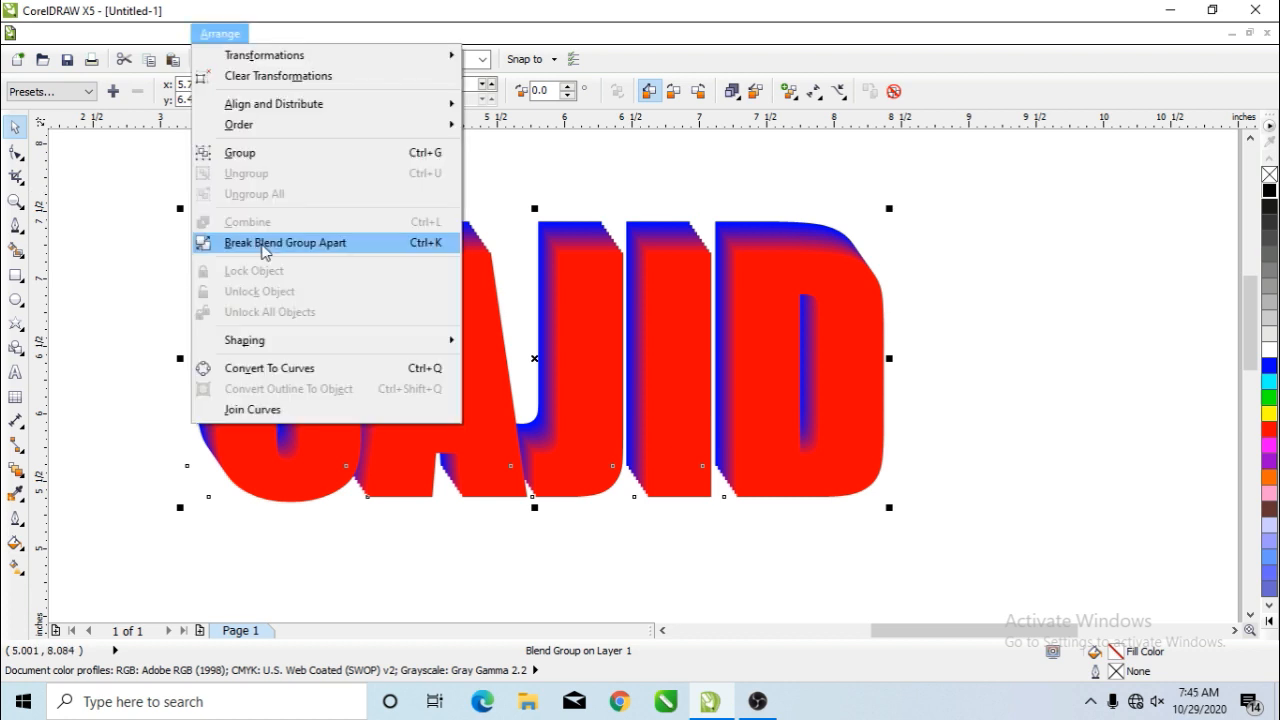
left_click(263, 250)
left_click_drag(420, 309, 512, 401)
key("ctrl+z")
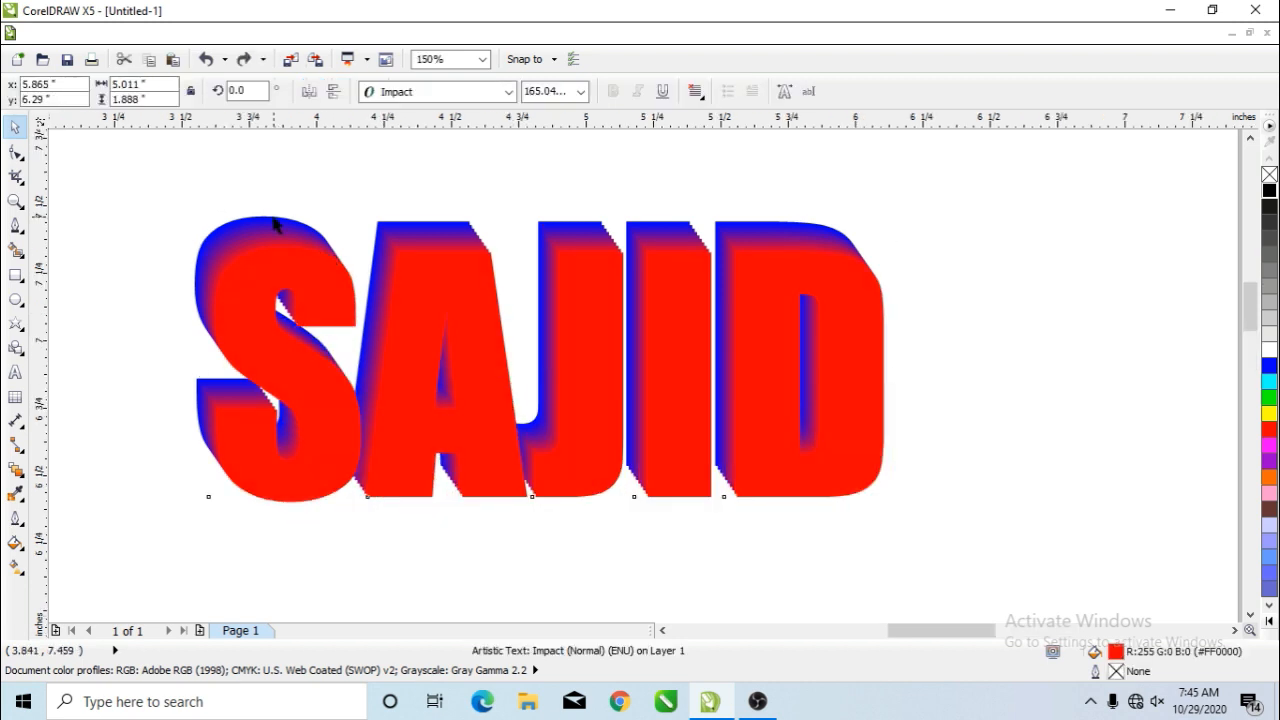
Step: Move the blue back text slightly up and to the left to separate it from the intermediate shapes, then delete it
scroll(273, 218, "up", 1)
left_click(281, 163)
left_click_drag(273, 217, 265, 194)
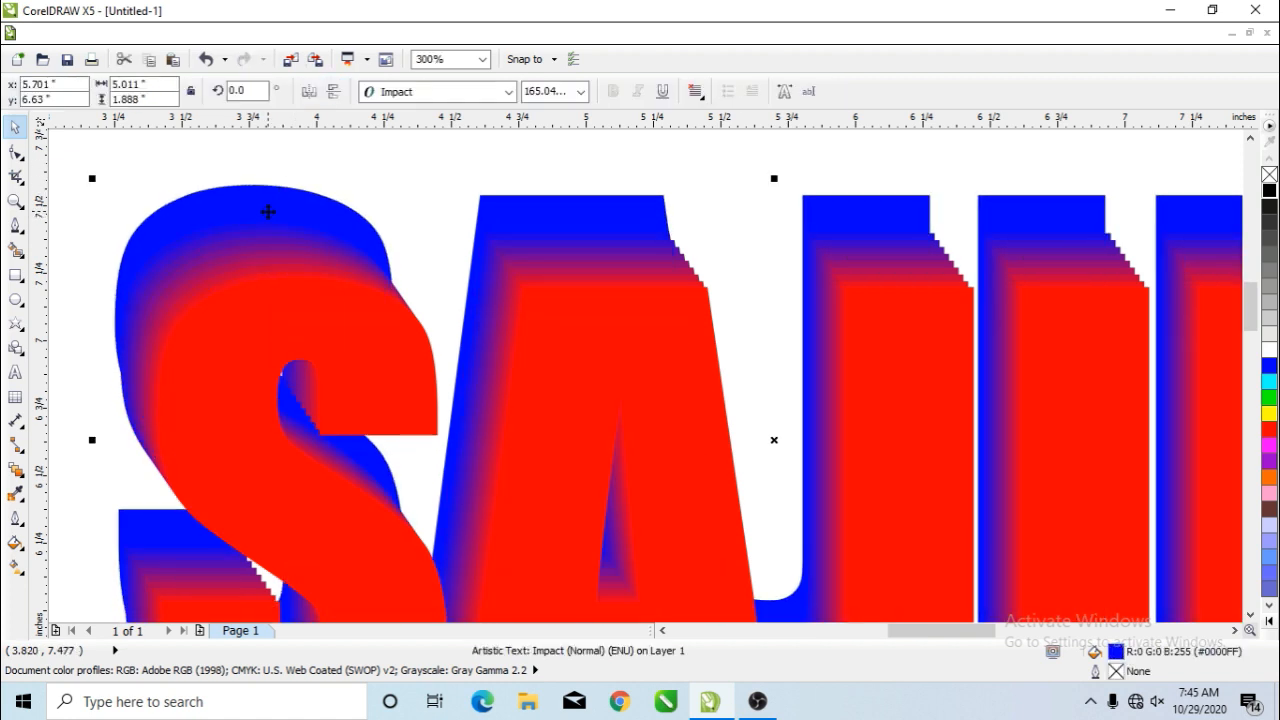
left_click(267, 212)
scroll(391, 397, "down", 1)
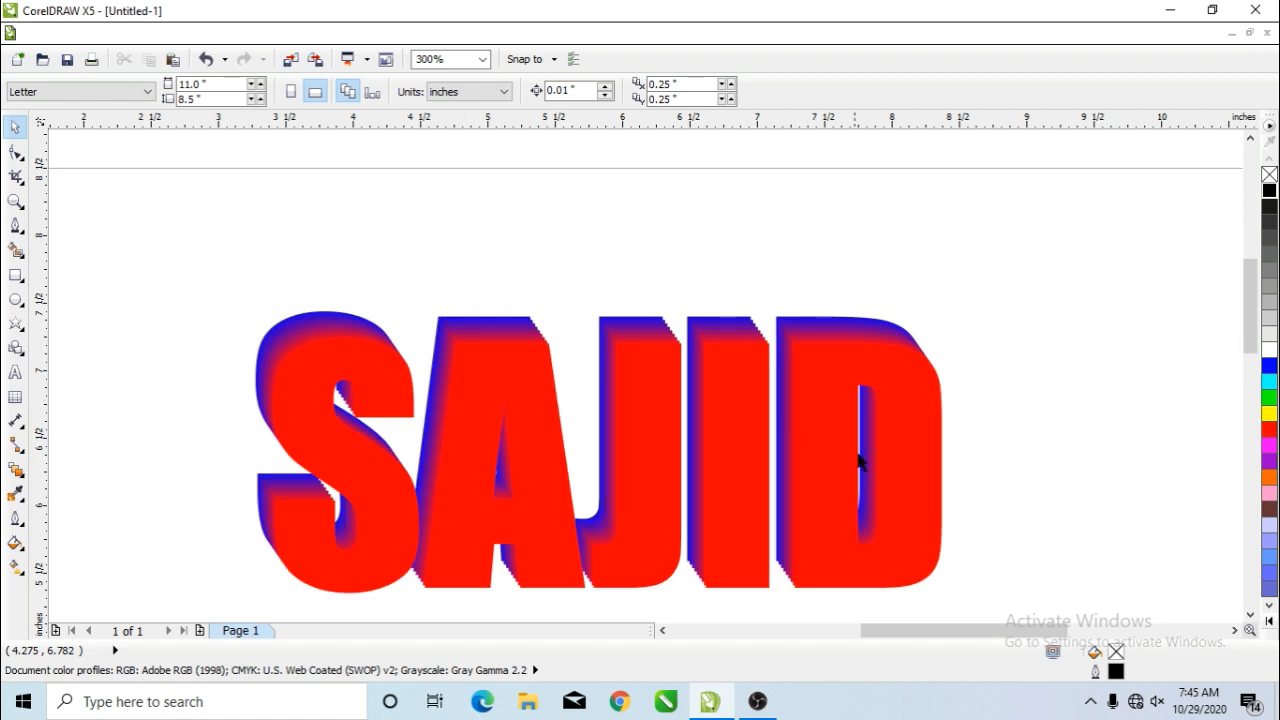
Step: Fill the front red text with dark brown (#663333)
left_click(836, 505)
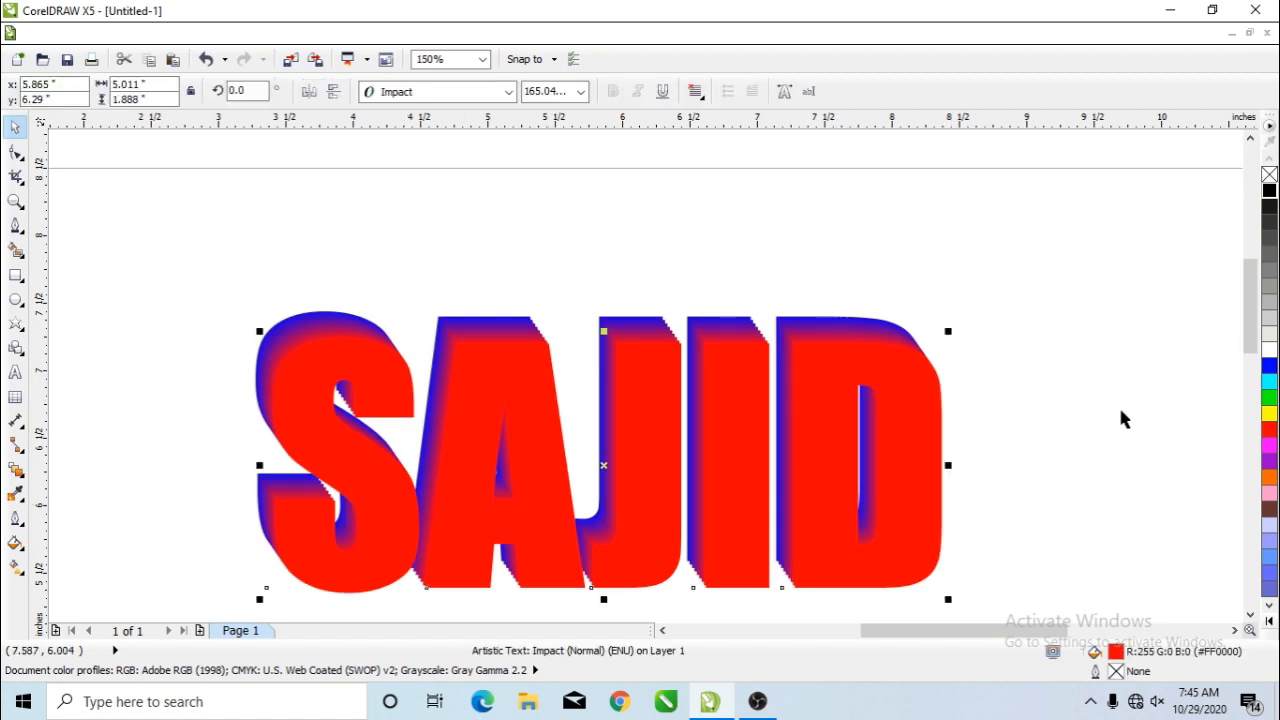
left_click(1269, 511)
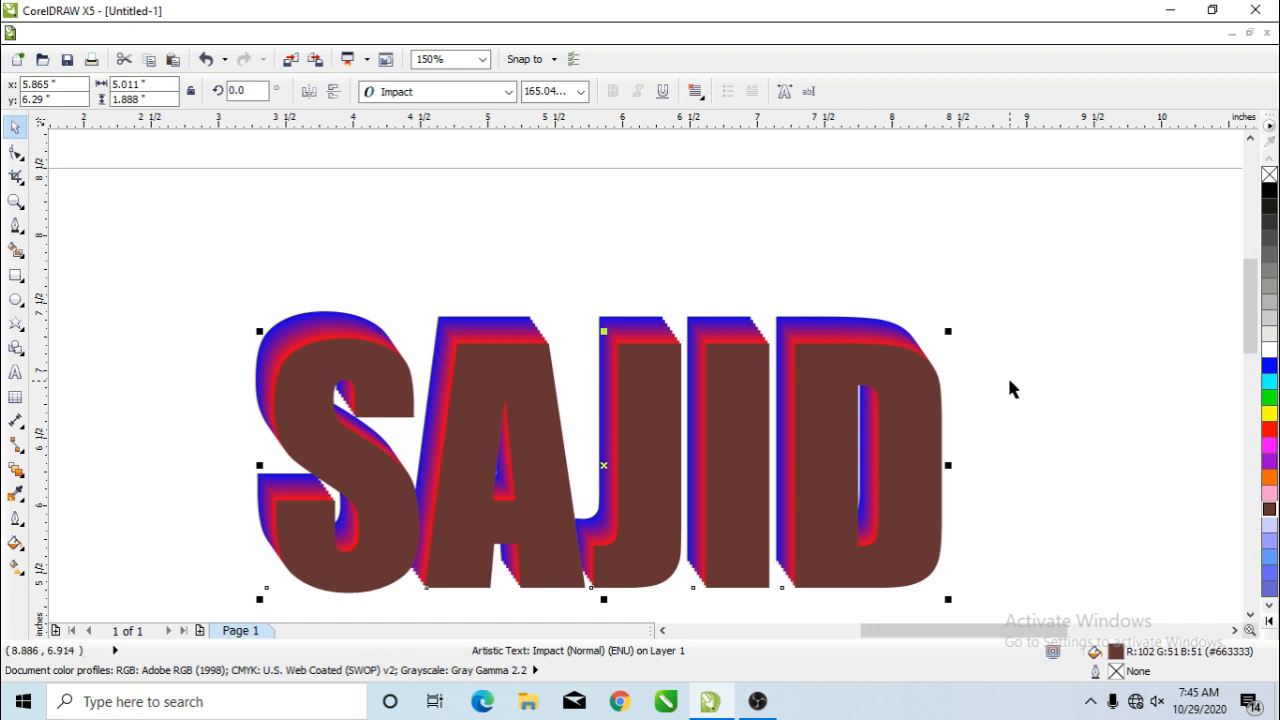
left_click(403, 280)
Step: Ungroup the intermediate blend shapes behind the front text and weld them into a single curve
left_click(514, 328)
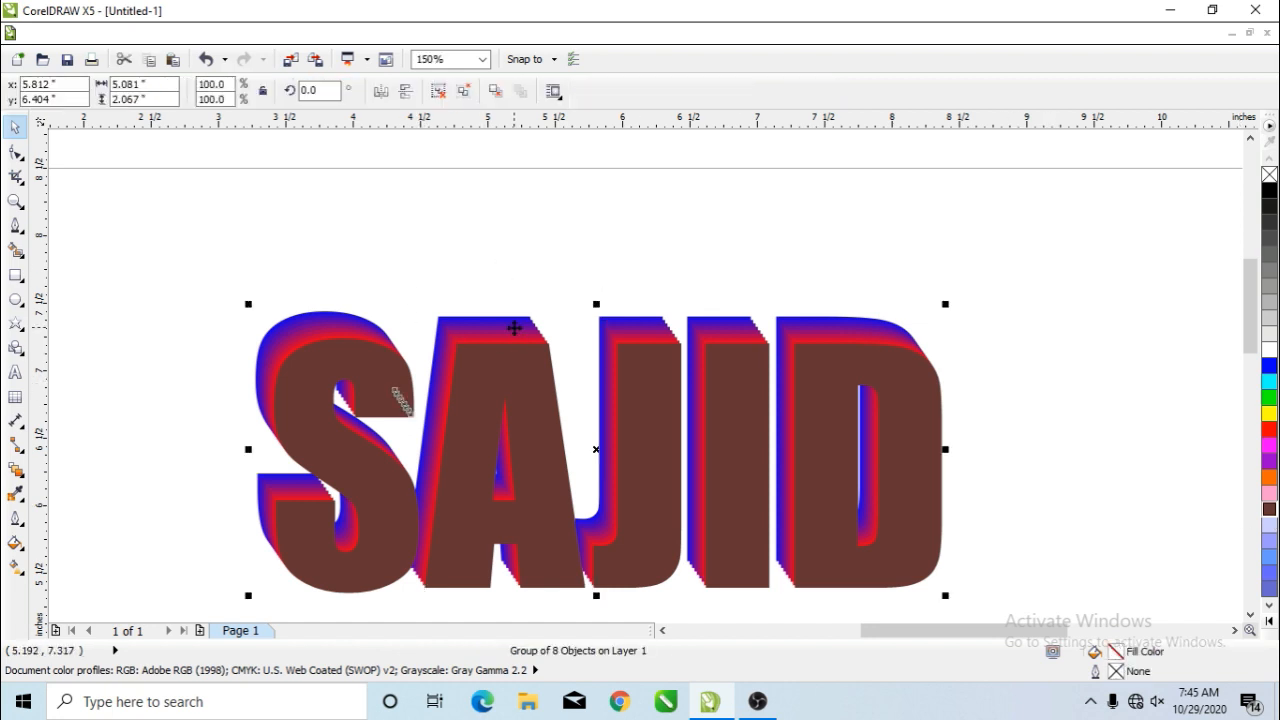
scroll(514, 331, "up", 2)
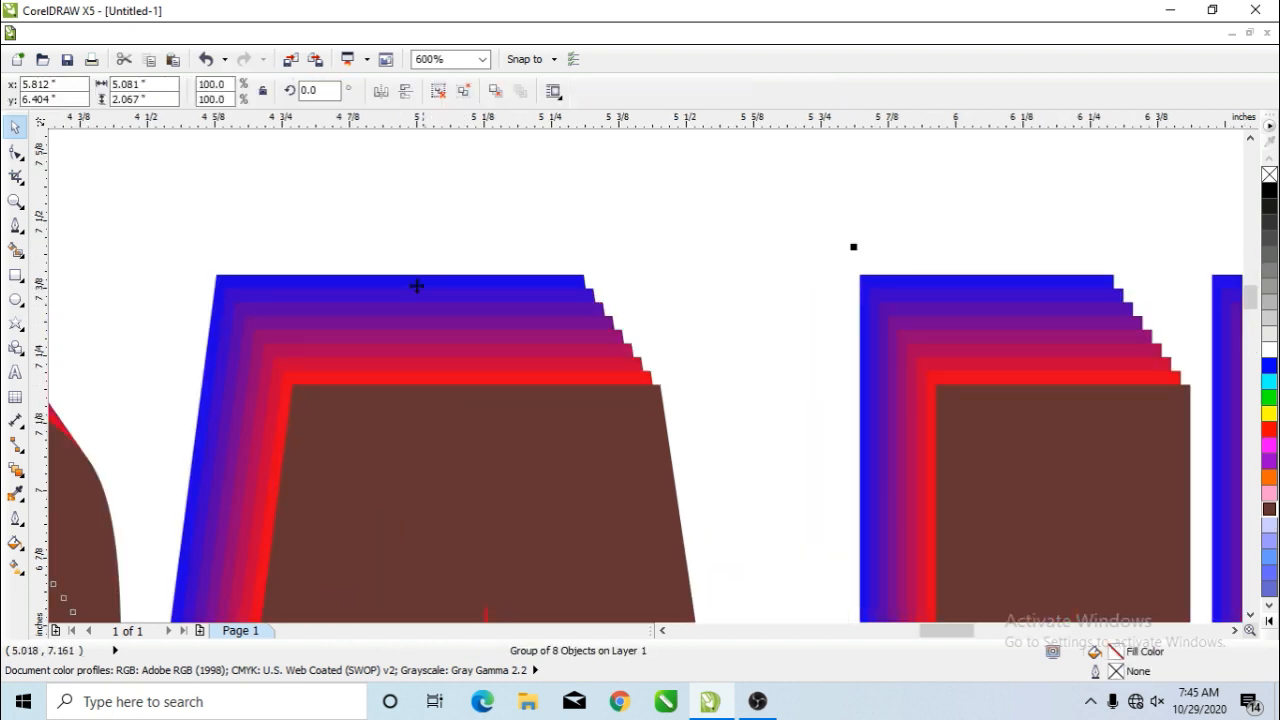
left_click(506, 172)
left_click(507, 328)
left_click(438, 91)
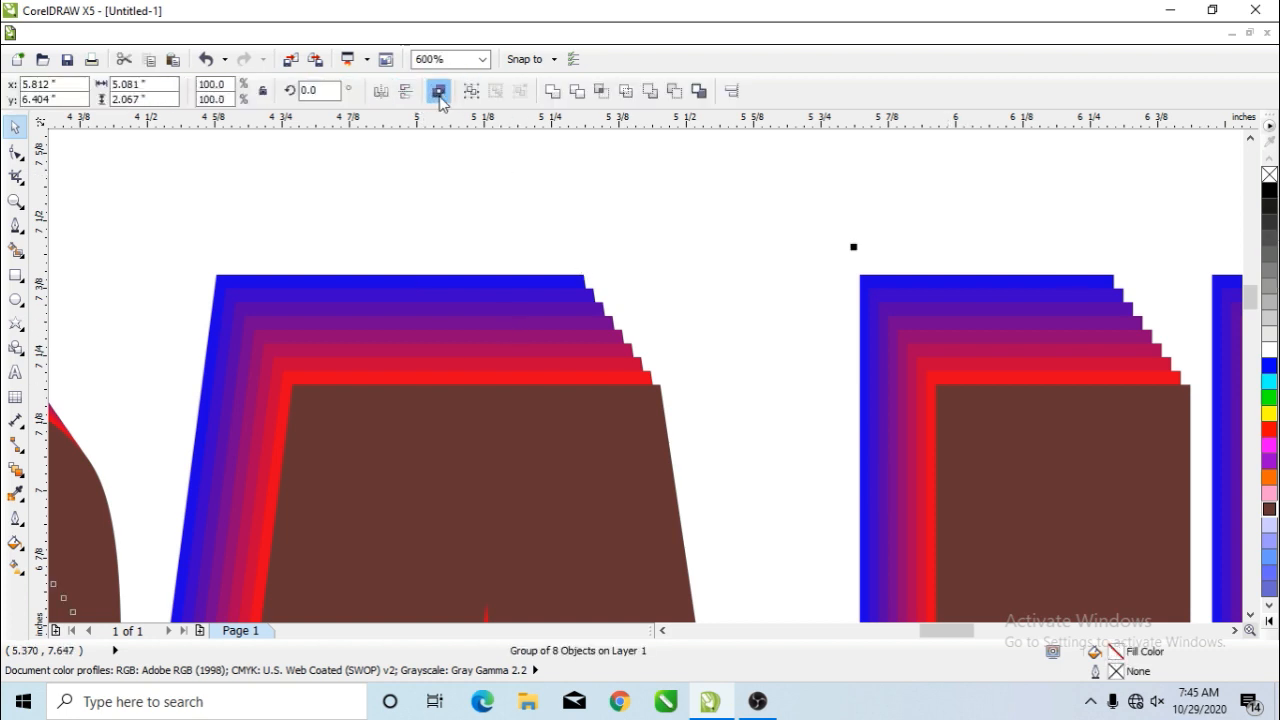
left_click(554, 96)
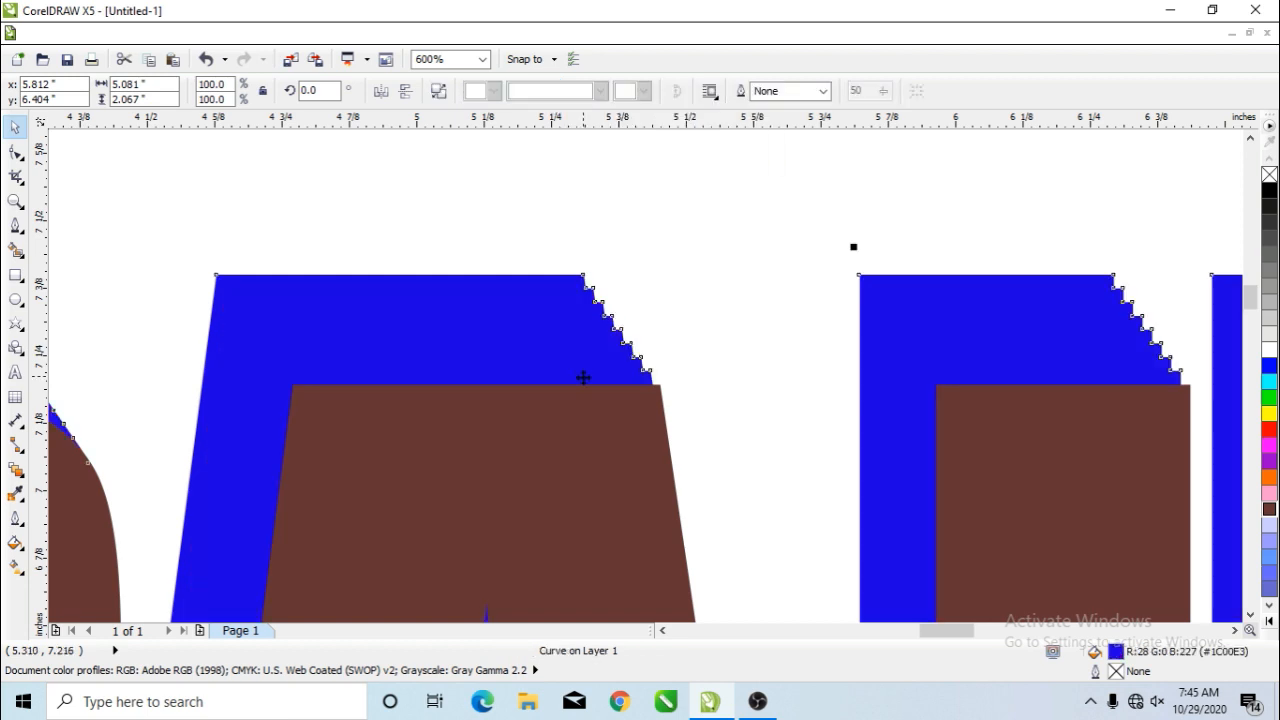
Step: Fill the welded shape behind the brown text with black
left_click(804, 236)
left_click(571, 333)
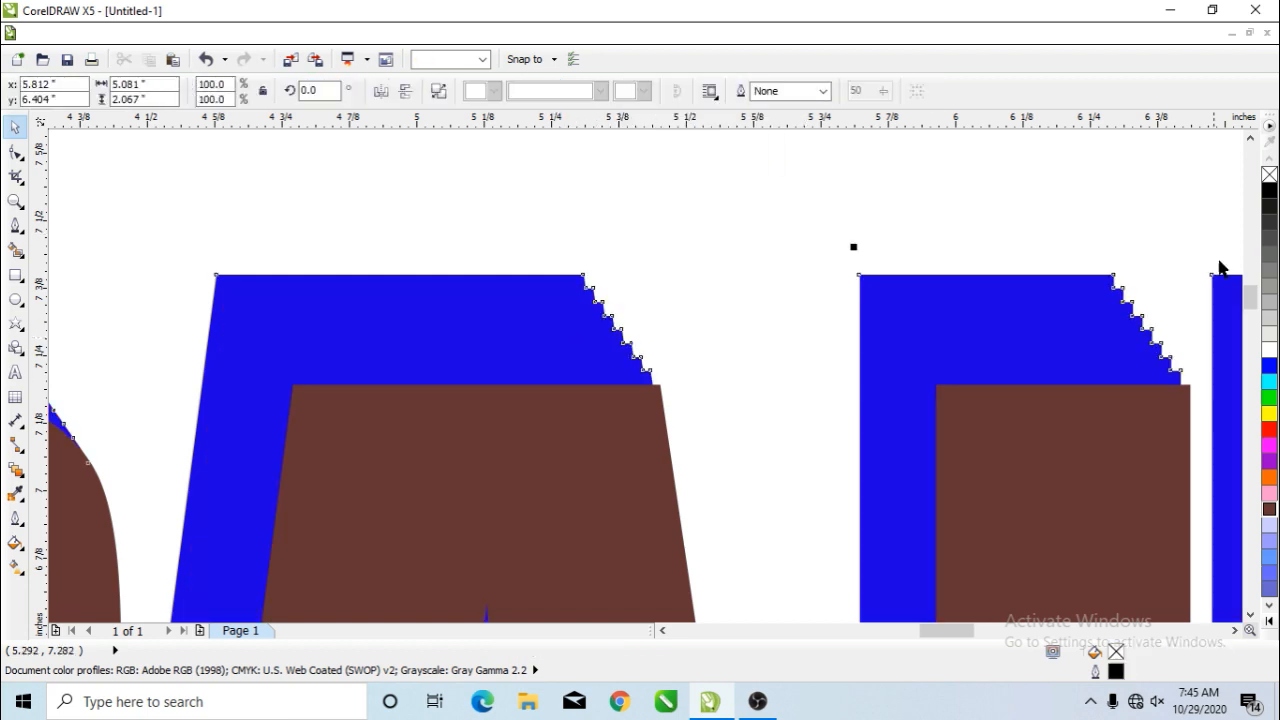
left_click(1269, 190)
left_click(764, 392)
scroll(635, 522, "down", 2)
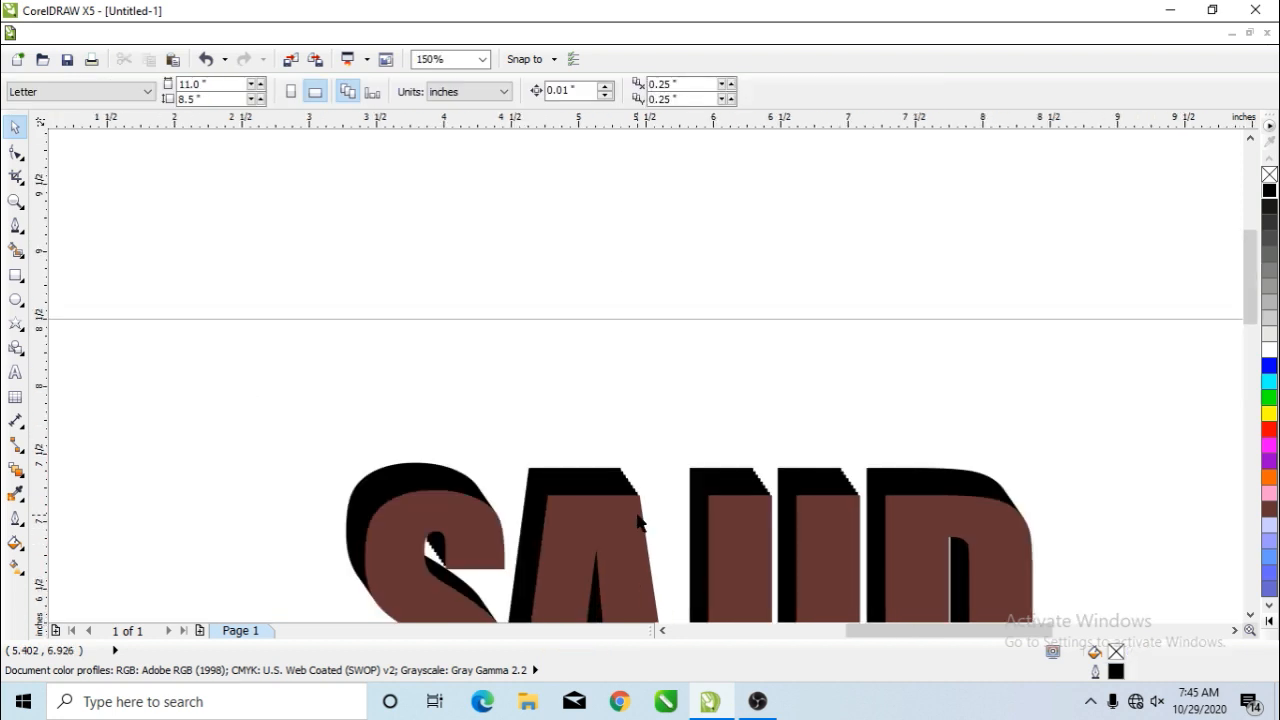
left_click(1250, 614)
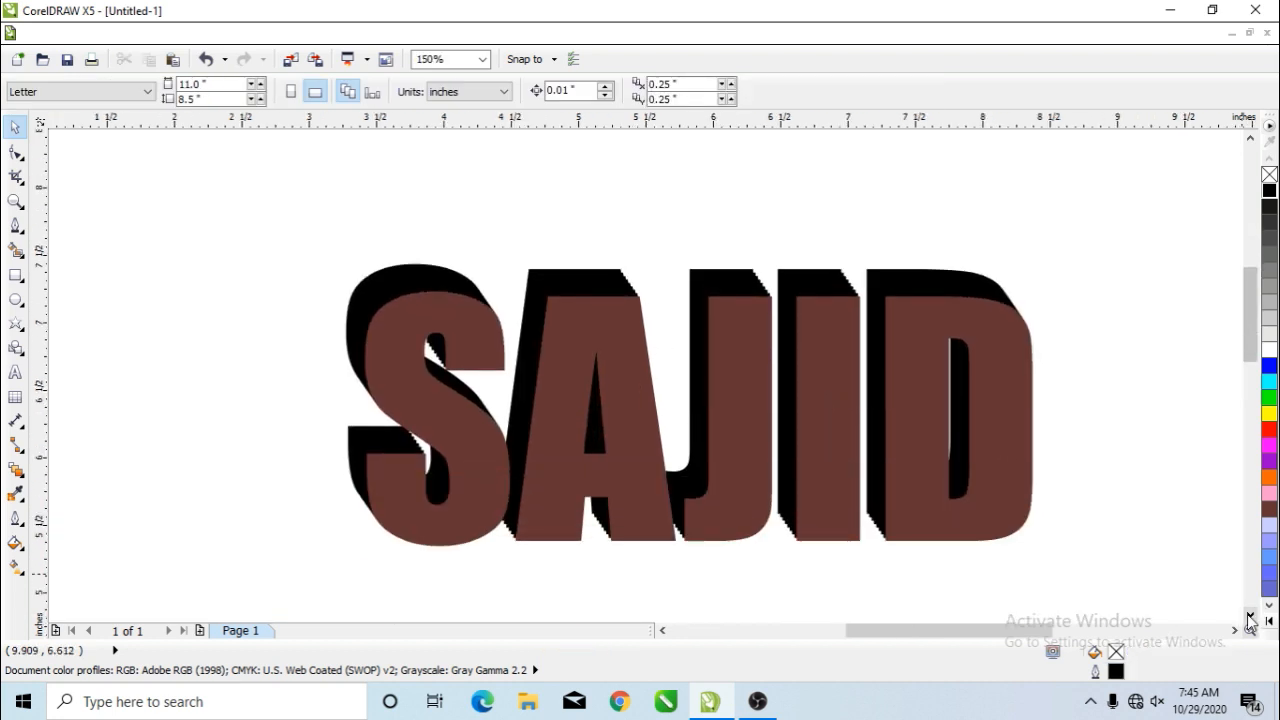
Step: Fill the front brown text with red and deselect it
left_click(1012, 311)
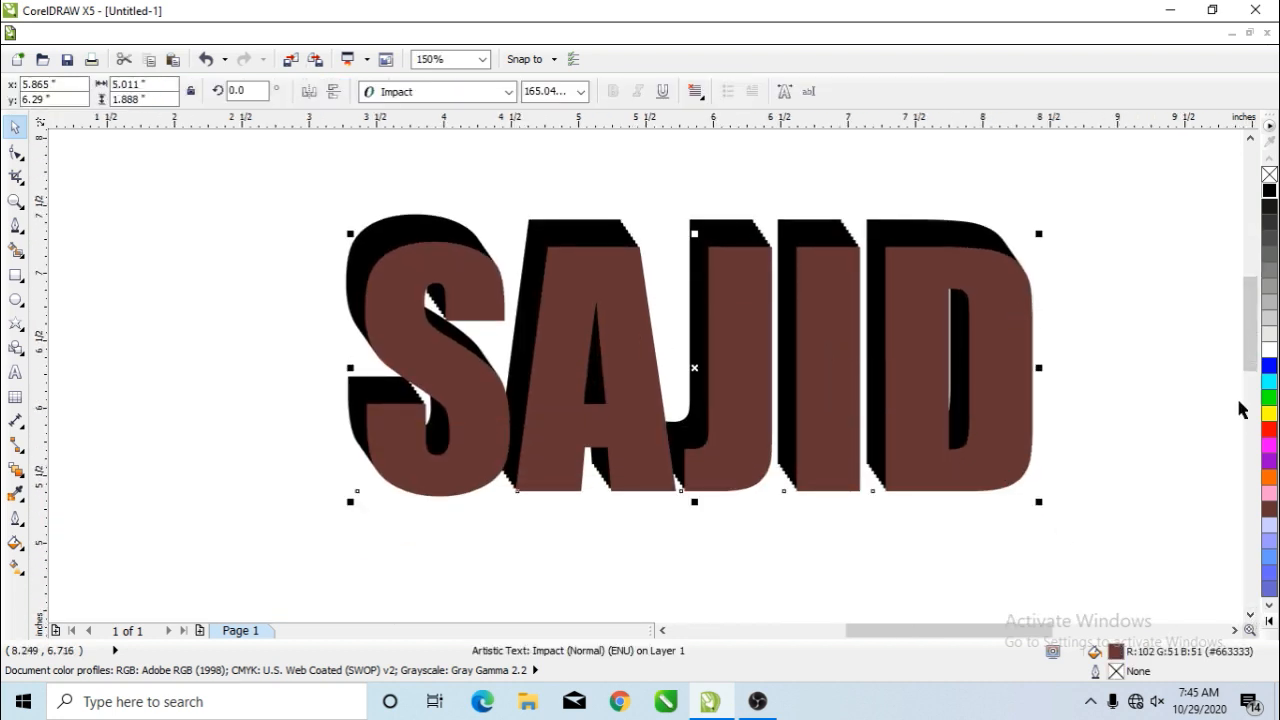
left_click(1271, 433)
left_click(1147, 472)
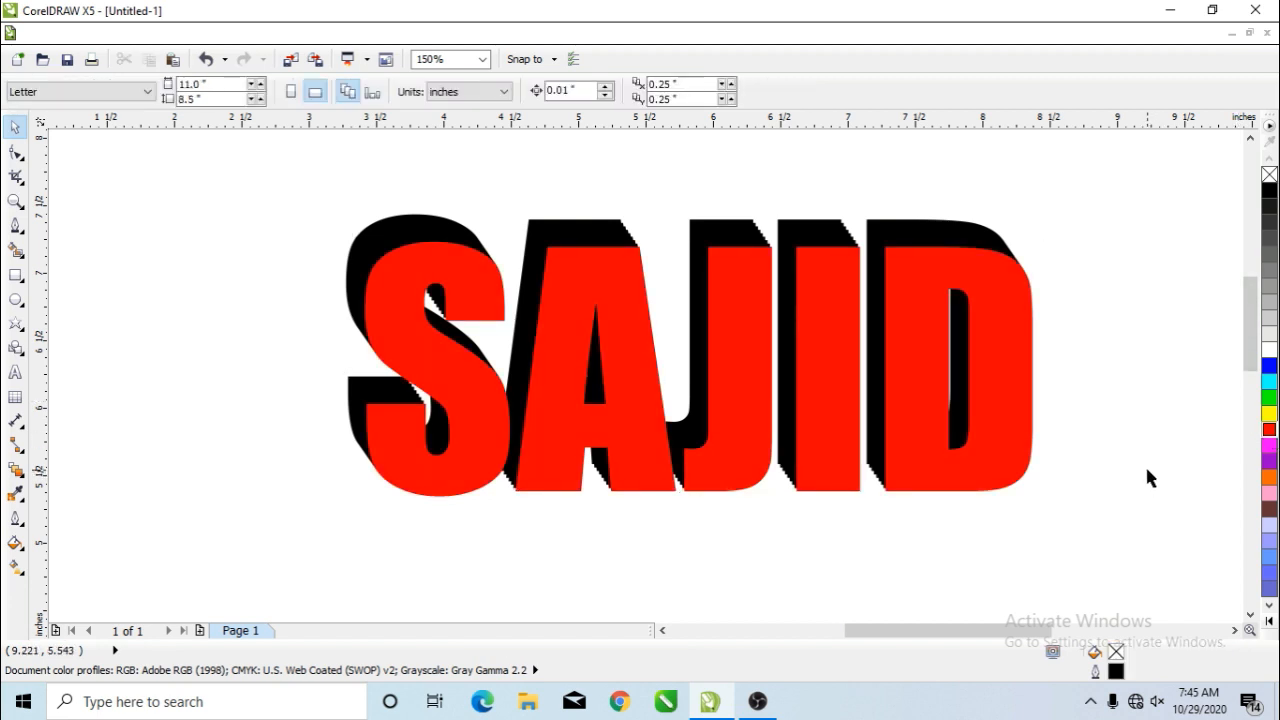
Step: Delete both the front red text and the black shape behind it to clear the page
left_click_drag(270, 186, 1092, 570)
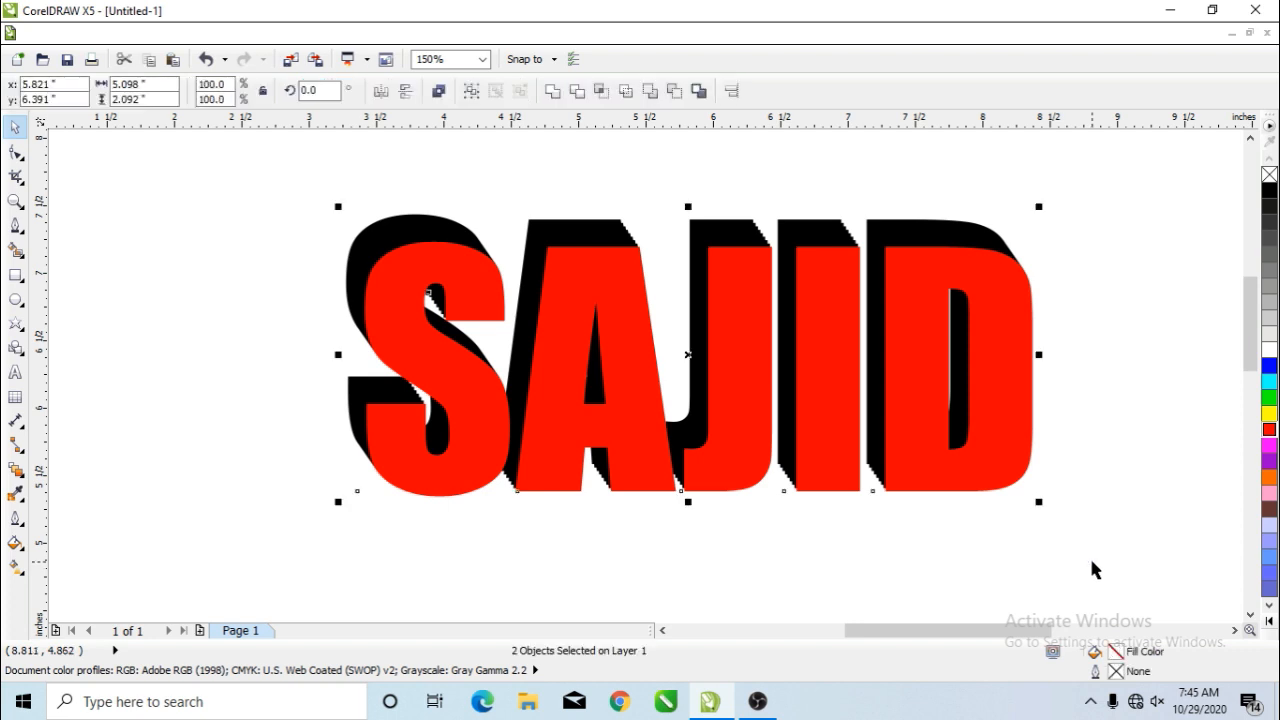
key("Delete")
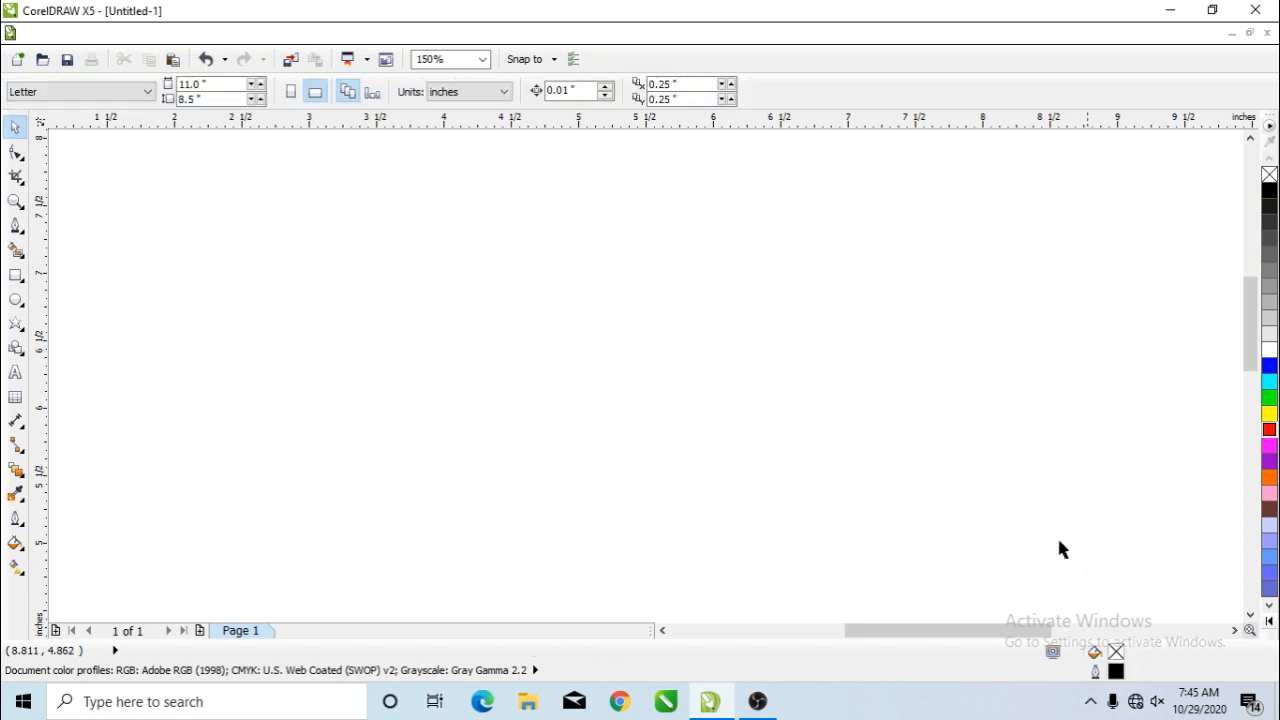
key("F3")
key("F3")
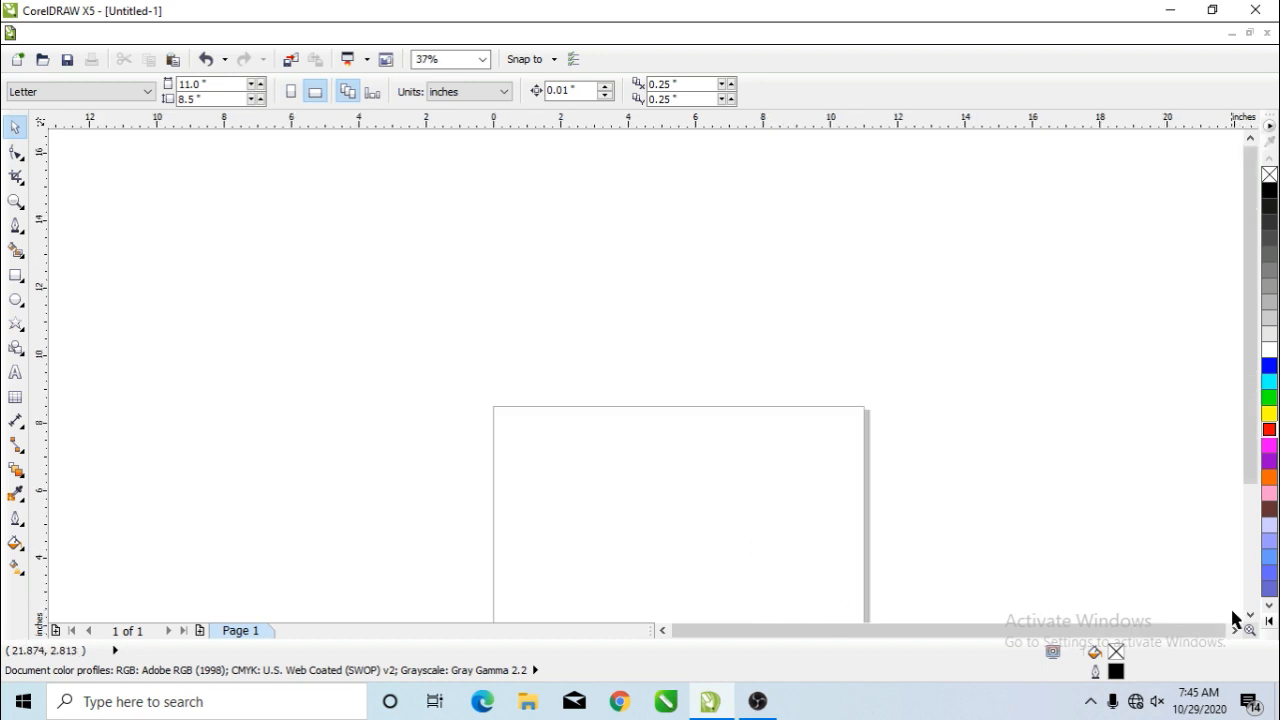
left_click(1250, 614)
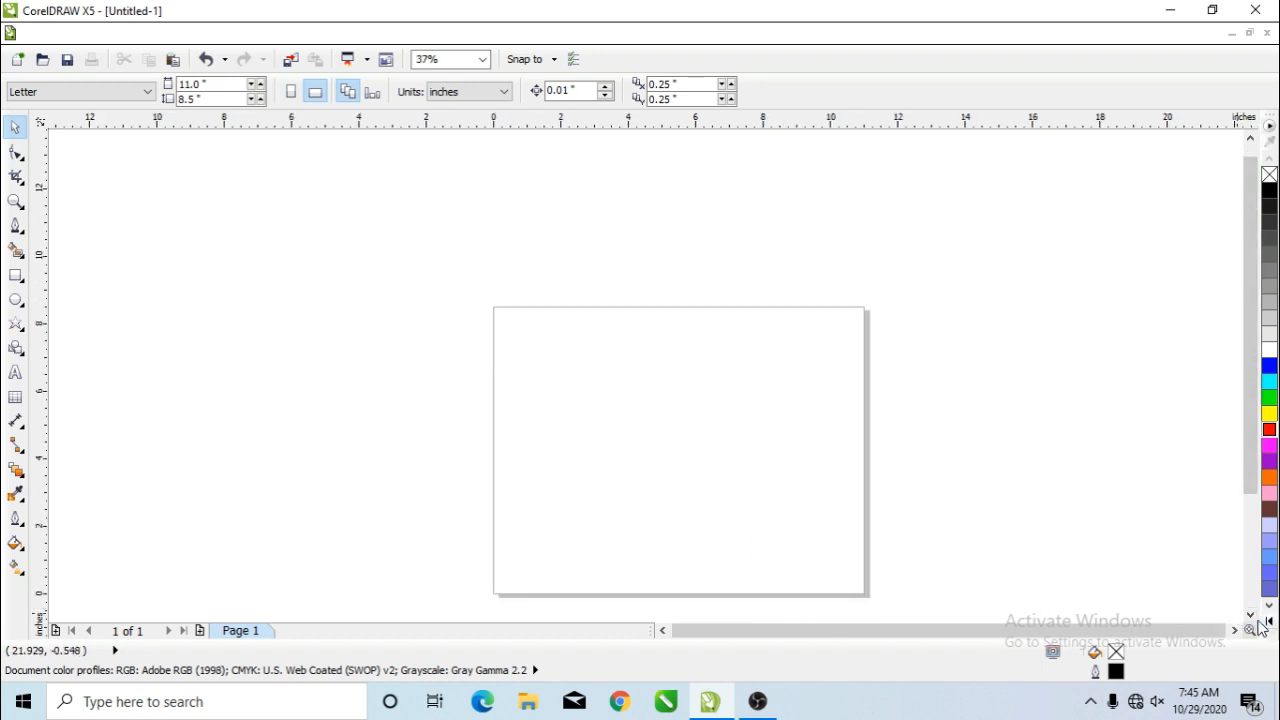
left_click(1253, 615)
left_click(1253, 615)
Step: Draw the U-shaped outer curve of a two-leaf sprout with the Pen tool, about 1.31 inches wide and 0.93 inches tall
scroll(704, 362, "up", 1)
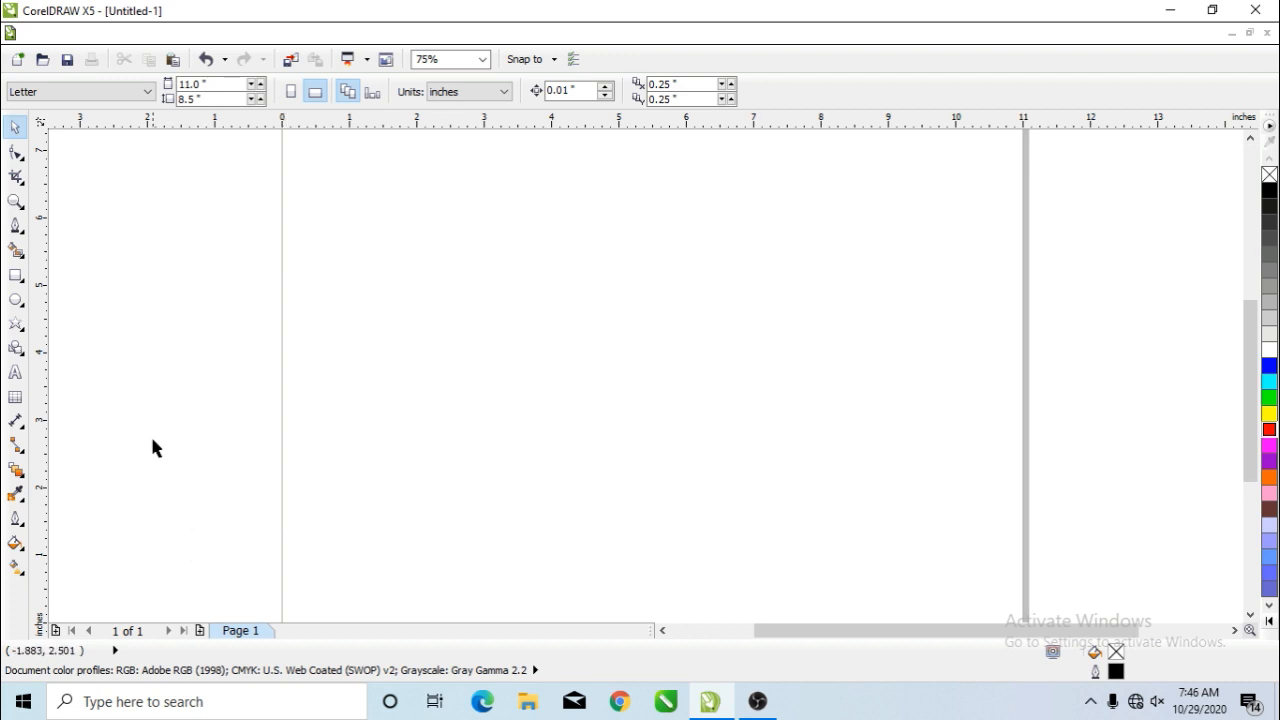
left_click(15, 226)
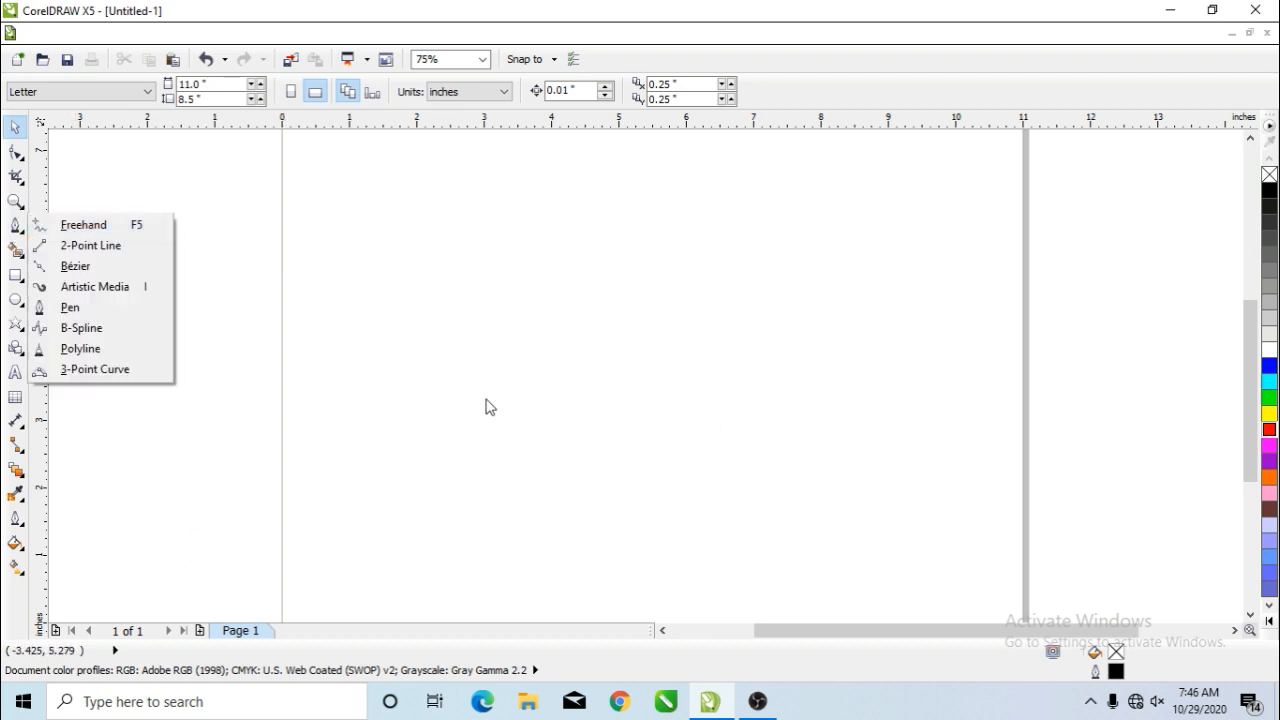
left_click(76, 308)
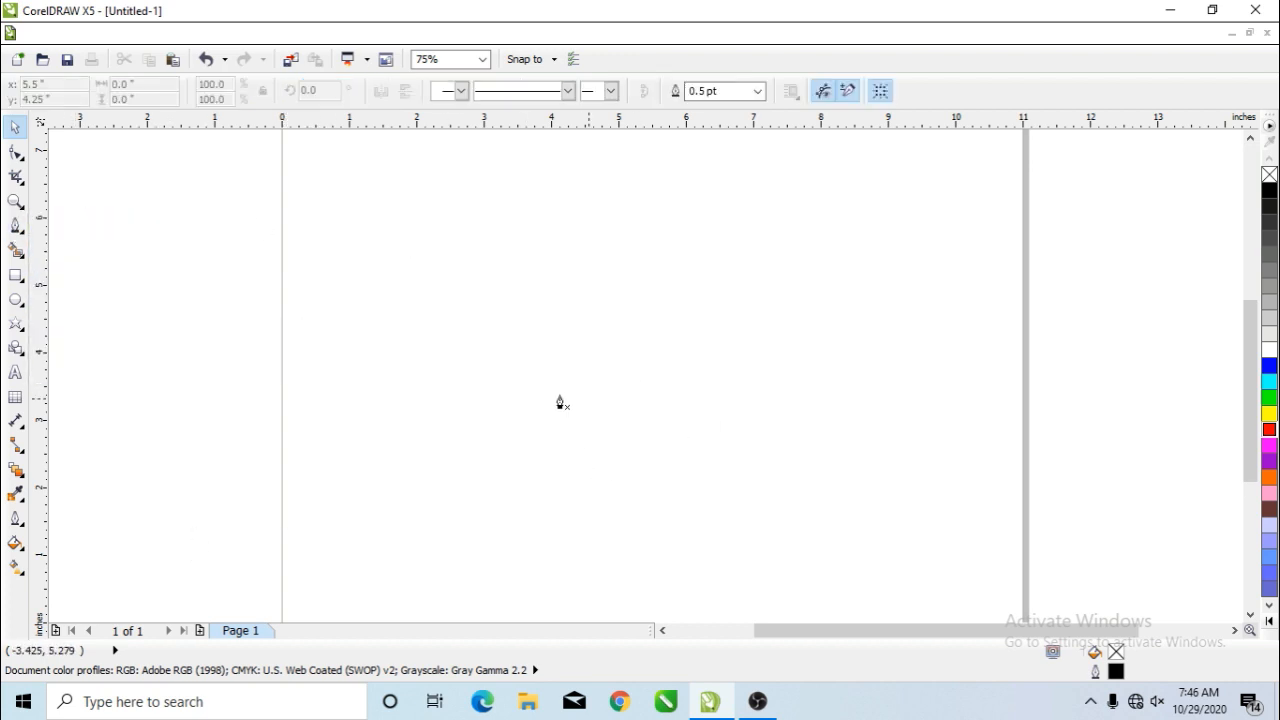
left_click(545, 396)
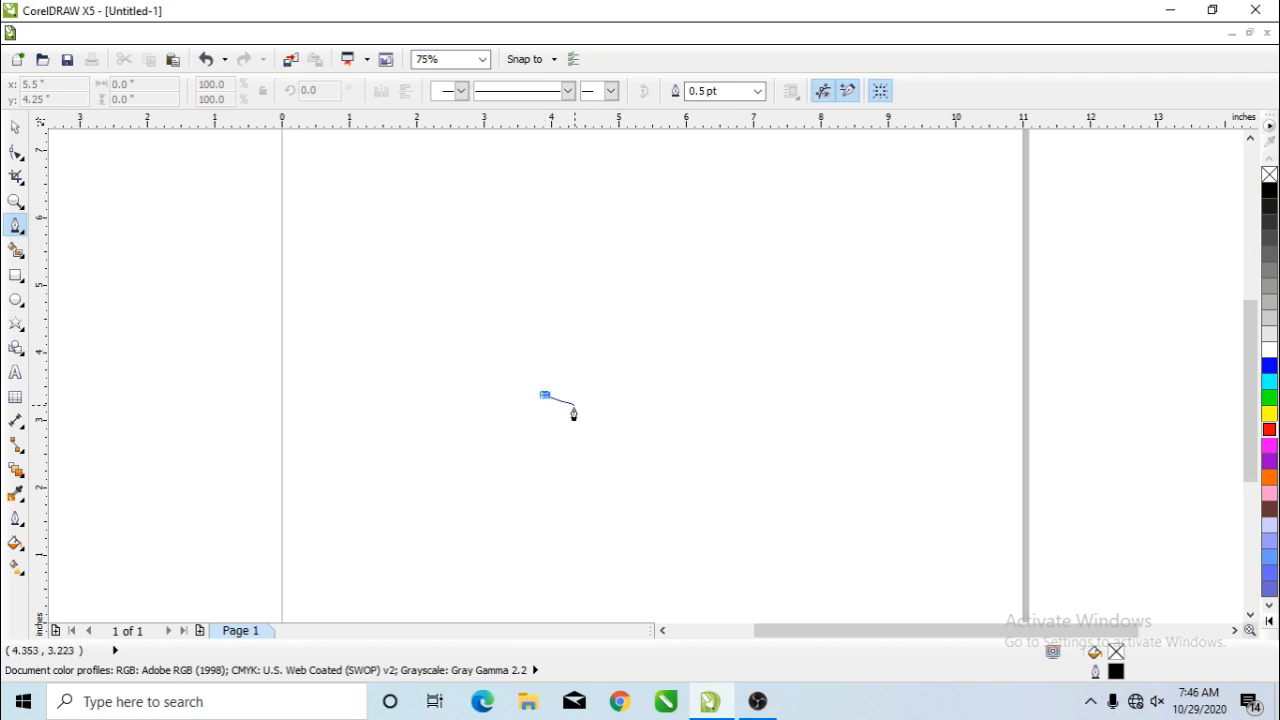
left_click_drag(584, 453, 628, 477)
key("Escape")
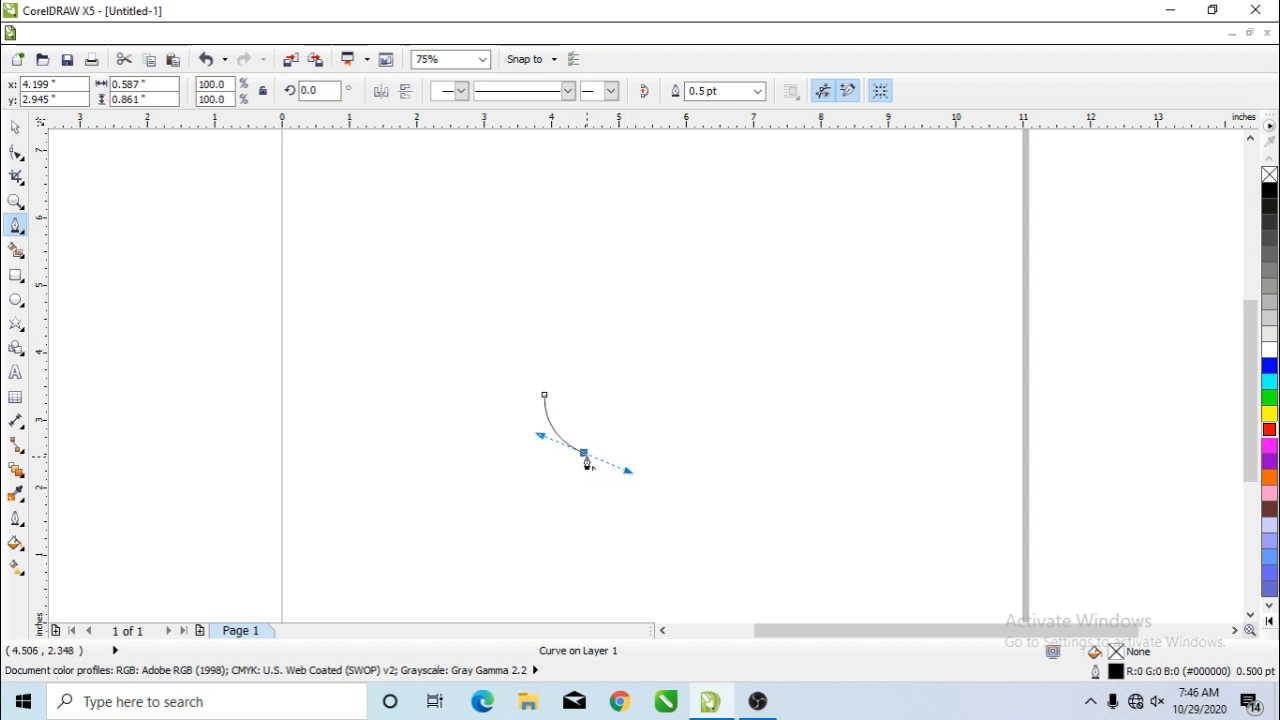
left_click(585, 456)
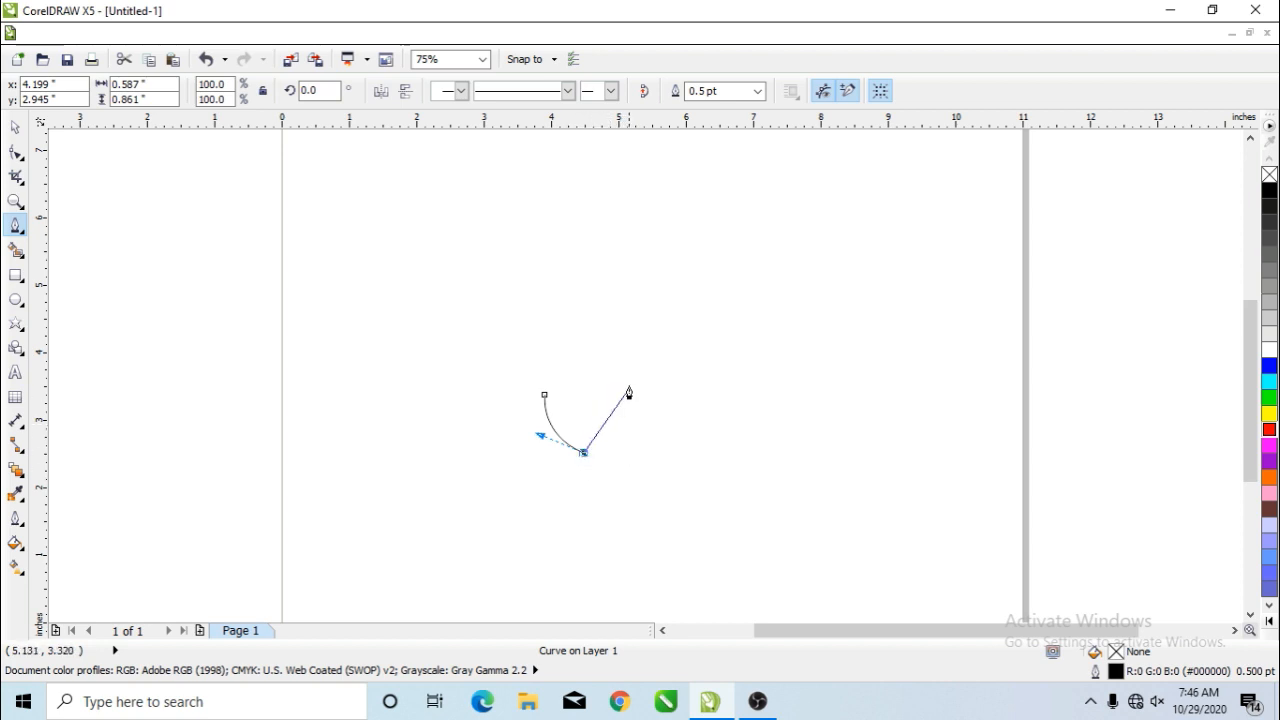
mouse_move(632, 391)
left_mouse_down()
mouse_move(654, 354)
mouse_move(636, 336)
left_mouse_up()
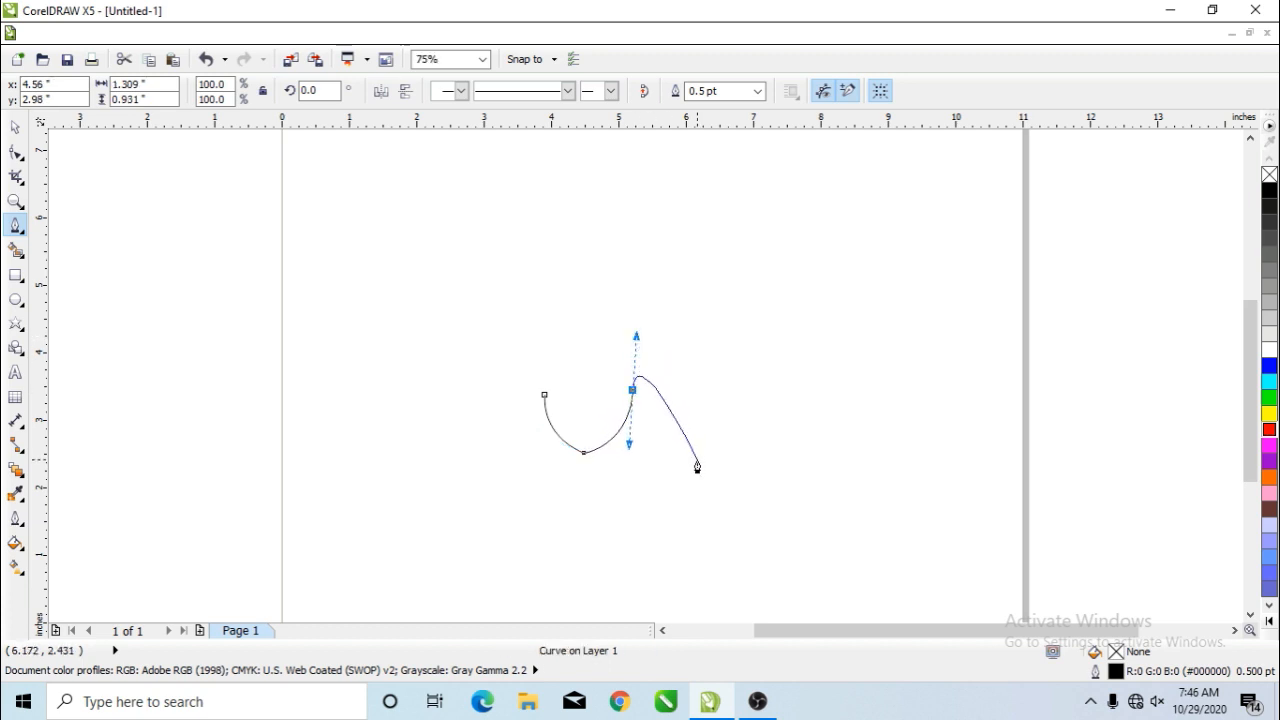
Step: Close the sprout outline with two inner curves meeting just above its lowest point, and fill it with green (#00FF00)
left_click(632, 390)
left_click_drag(585, 442, 583, 488)
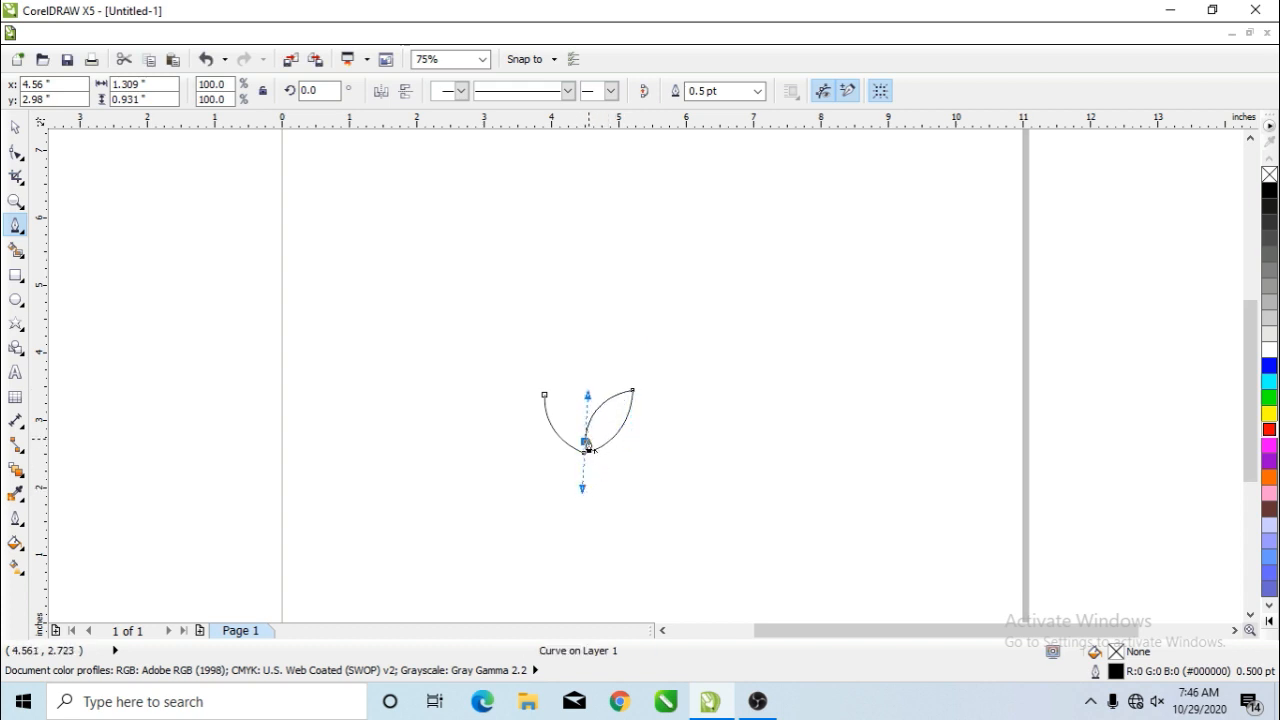
left_click(585, 442)
left_click_drag(545, 396, 592, 405)
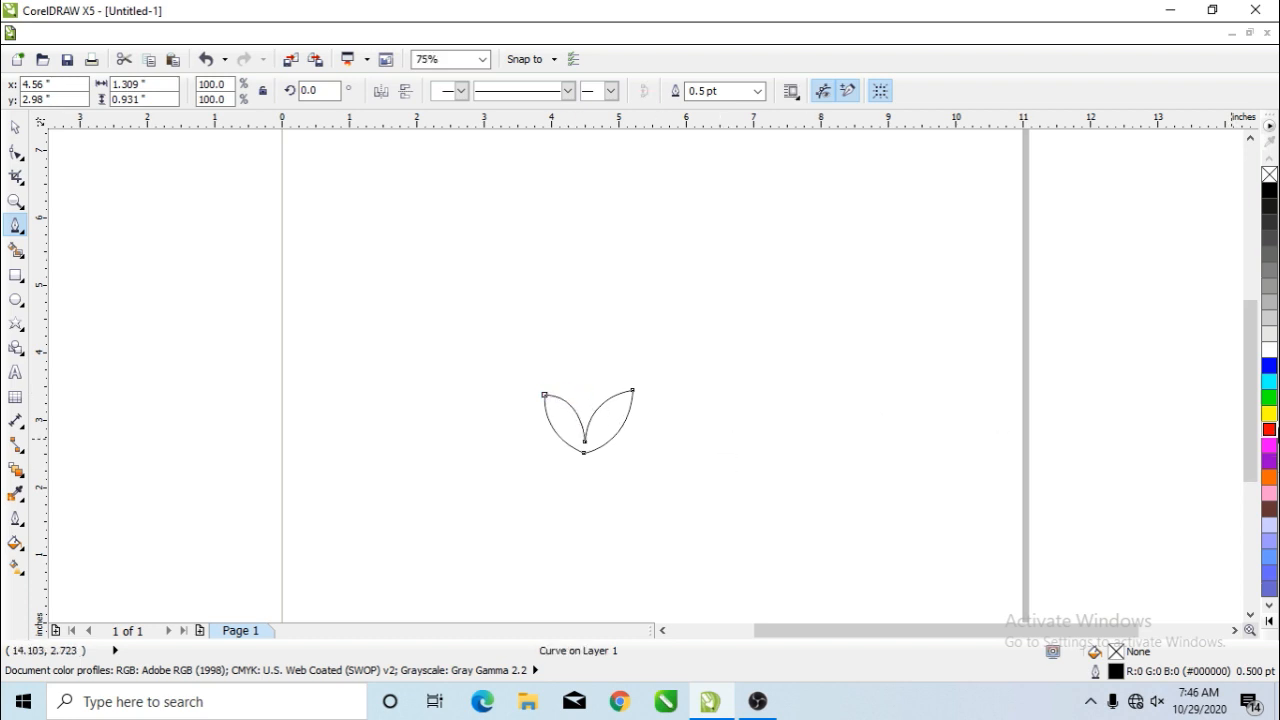
left_click(1269, 397)
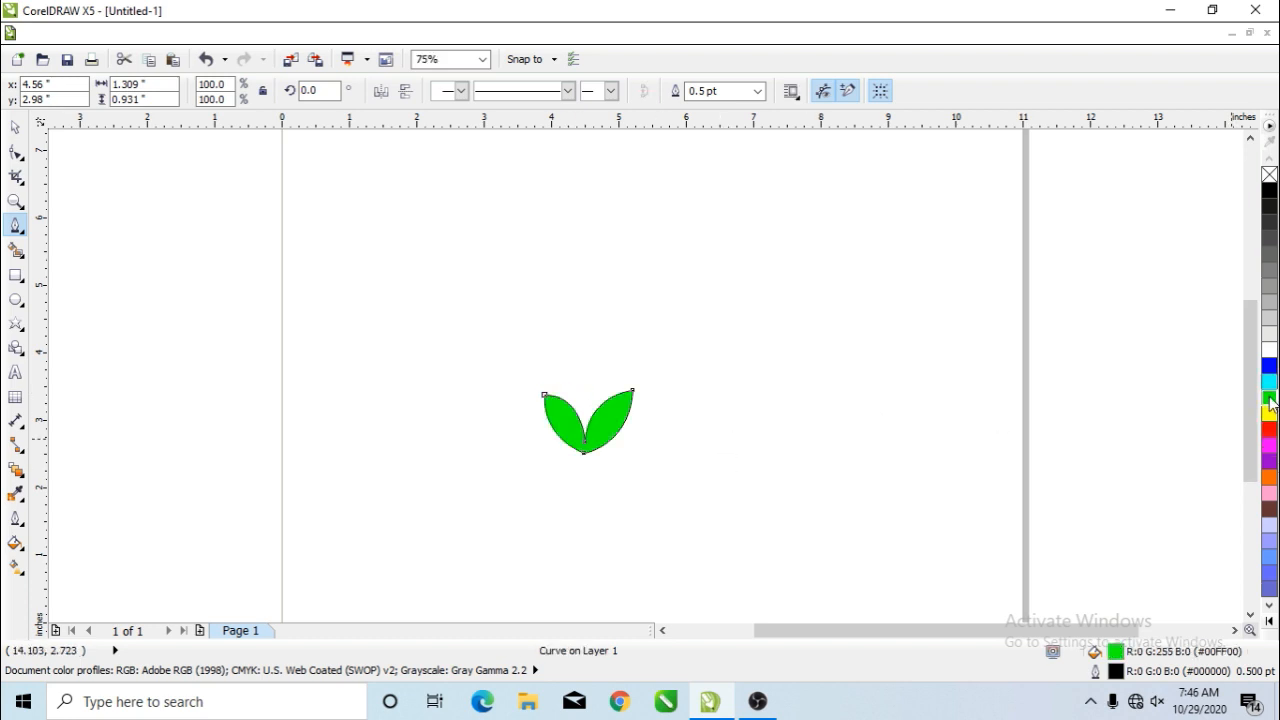
Step: Move the green sprout down near the page's lower edge, centred at about 4.28, 1.45 inches, and keep it selected
left_click(15, 127)
scroll(500, 457, "down", 1)
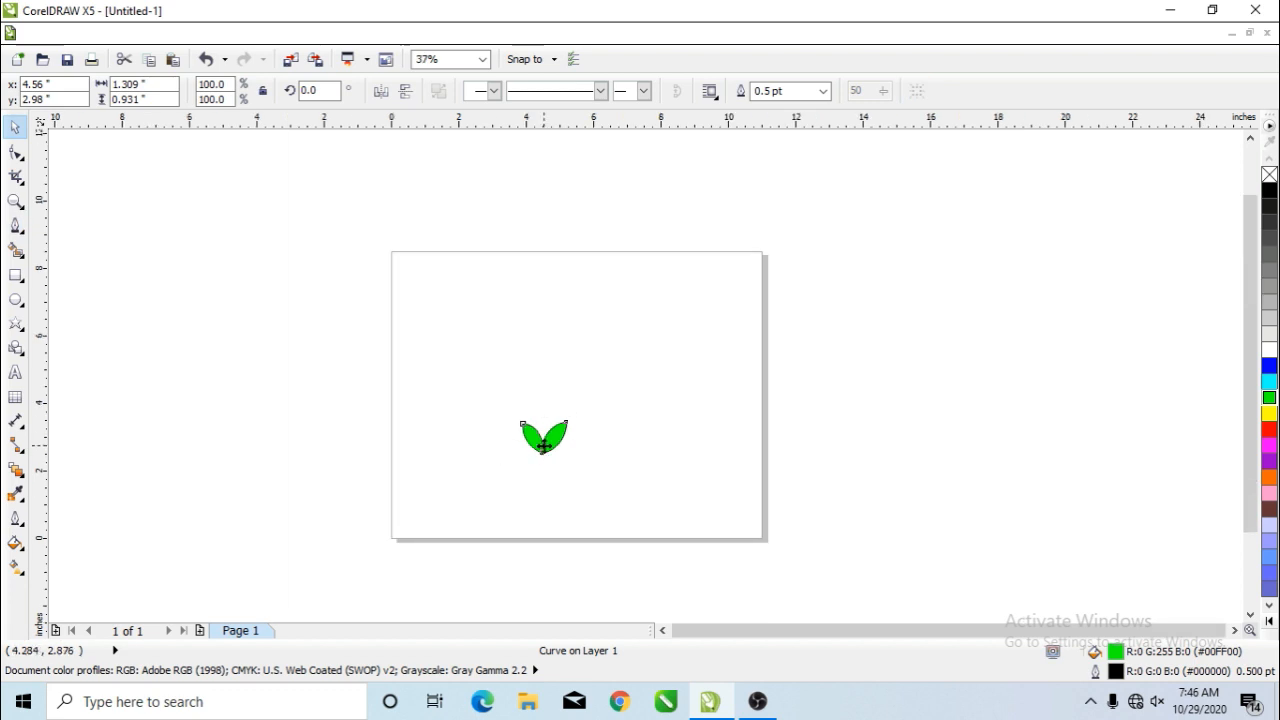
left_click_drag(543, 445, 533, 499)
scroll(553, 500, "up", 1)
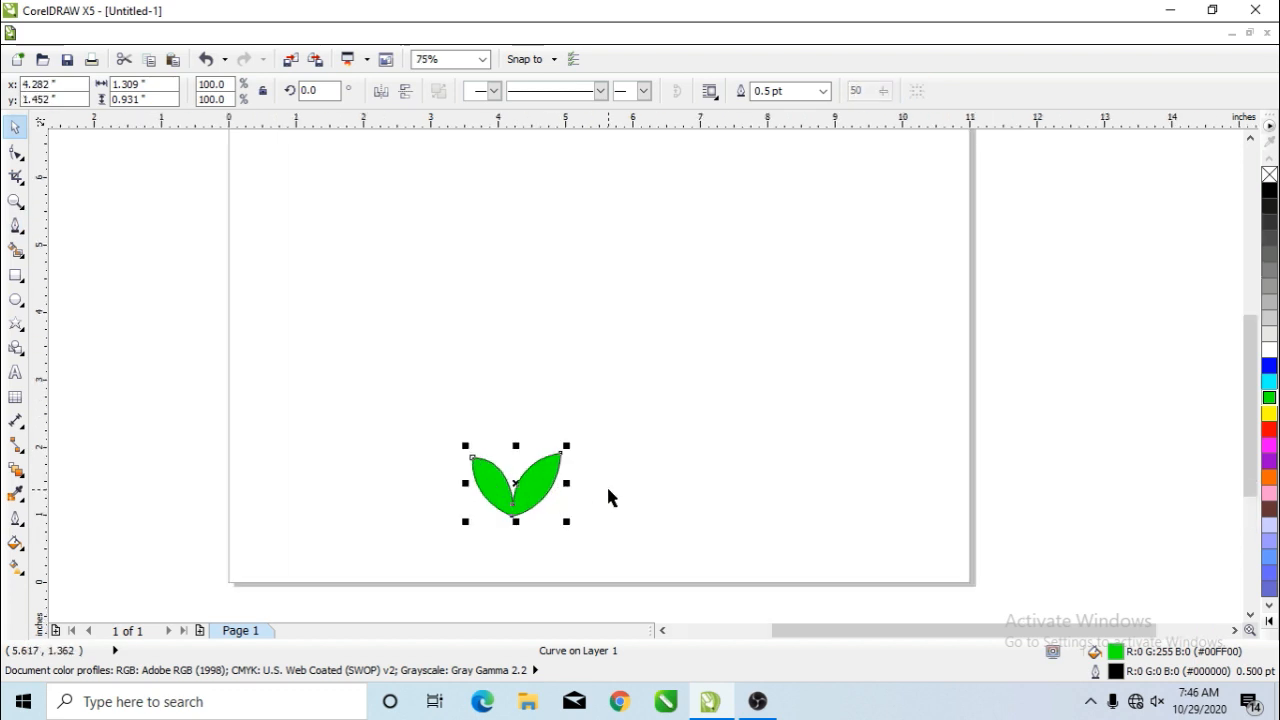
left_click(608, 490)
left_click(530, 485)
Step: Shift the inner notch node between the two leaves slightly to the right with the Shape tool
scroll(540, 483, "up", 1)
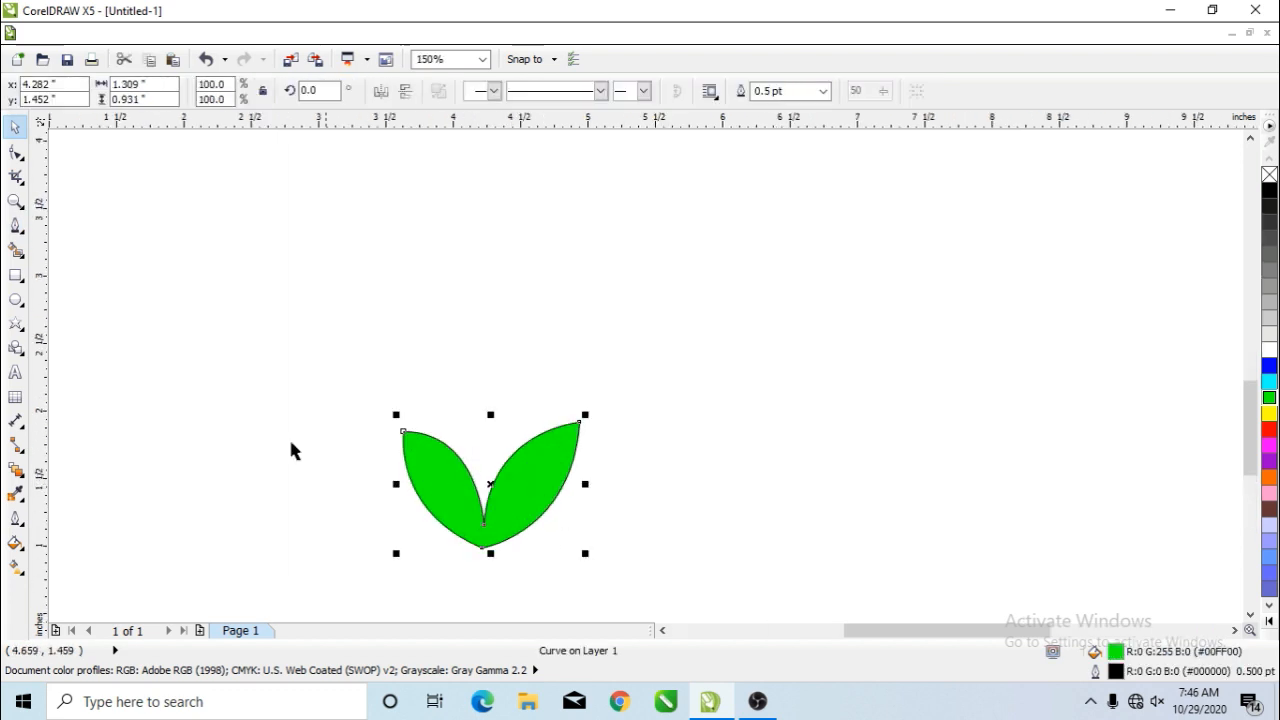
left_click(15, 152)
left_click(484, 528)
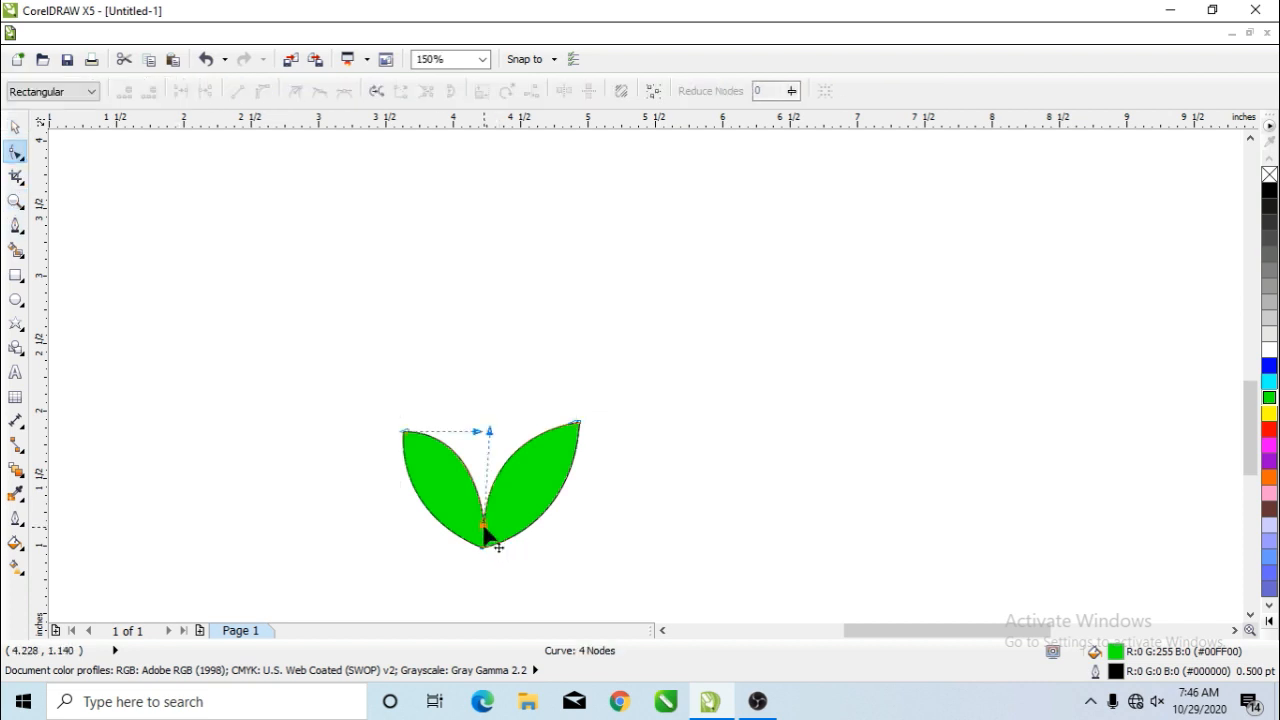
left_click_drag(484, 530, 492, 531)
scroll(571, 526, "down", 2)
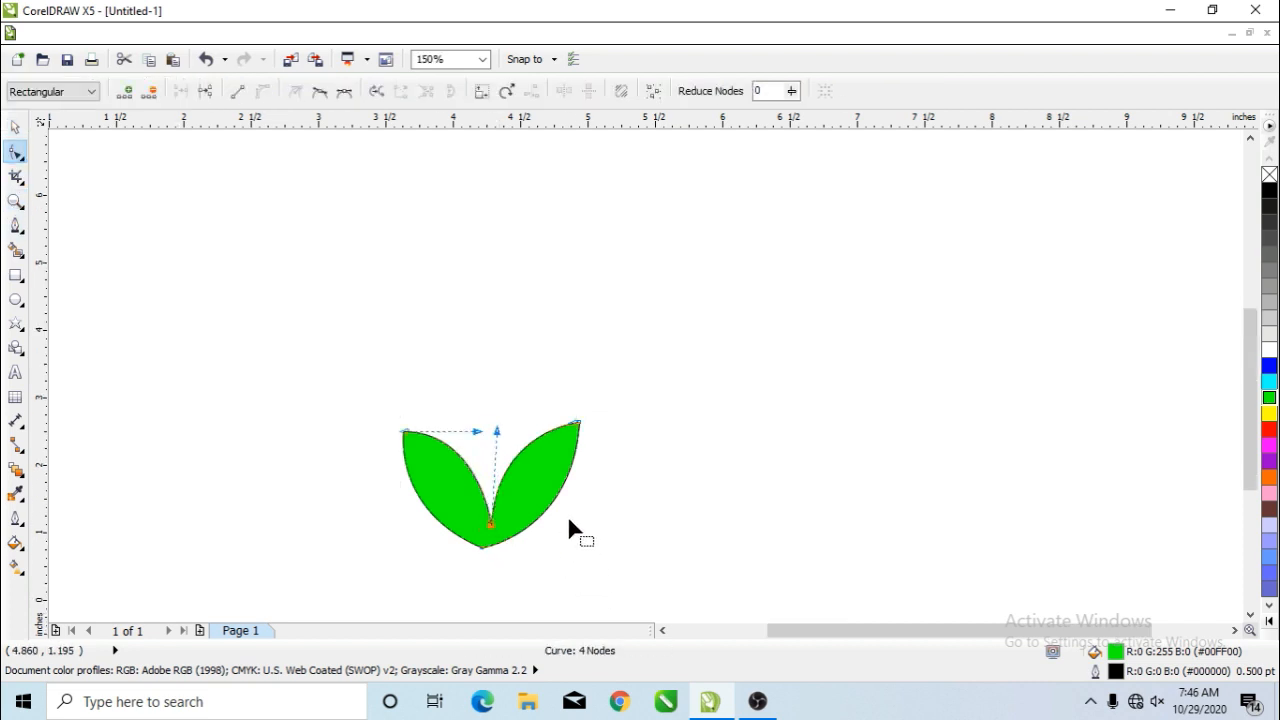
left_click(15, 127)
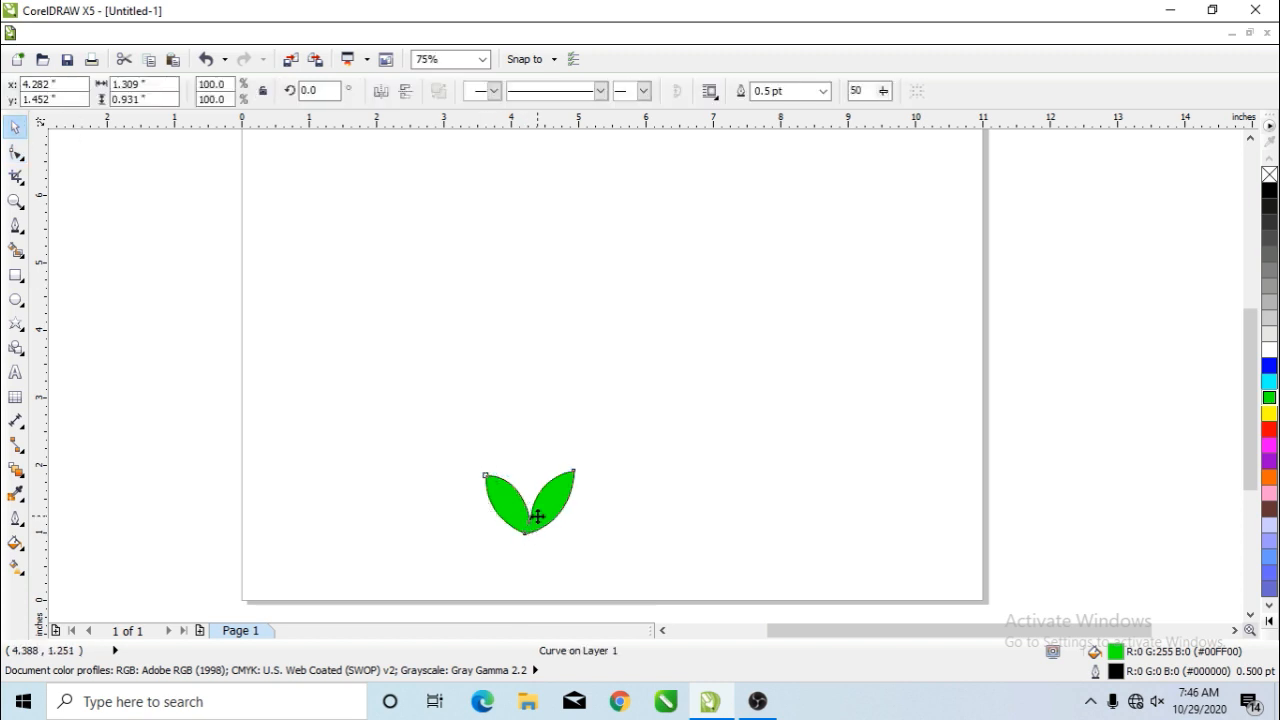
Step: Copy the green sprout straight up near the page's upper edge, shrink the copy to about half size, and select both sprouts
left_click_drag(538, 516, 538, 183)
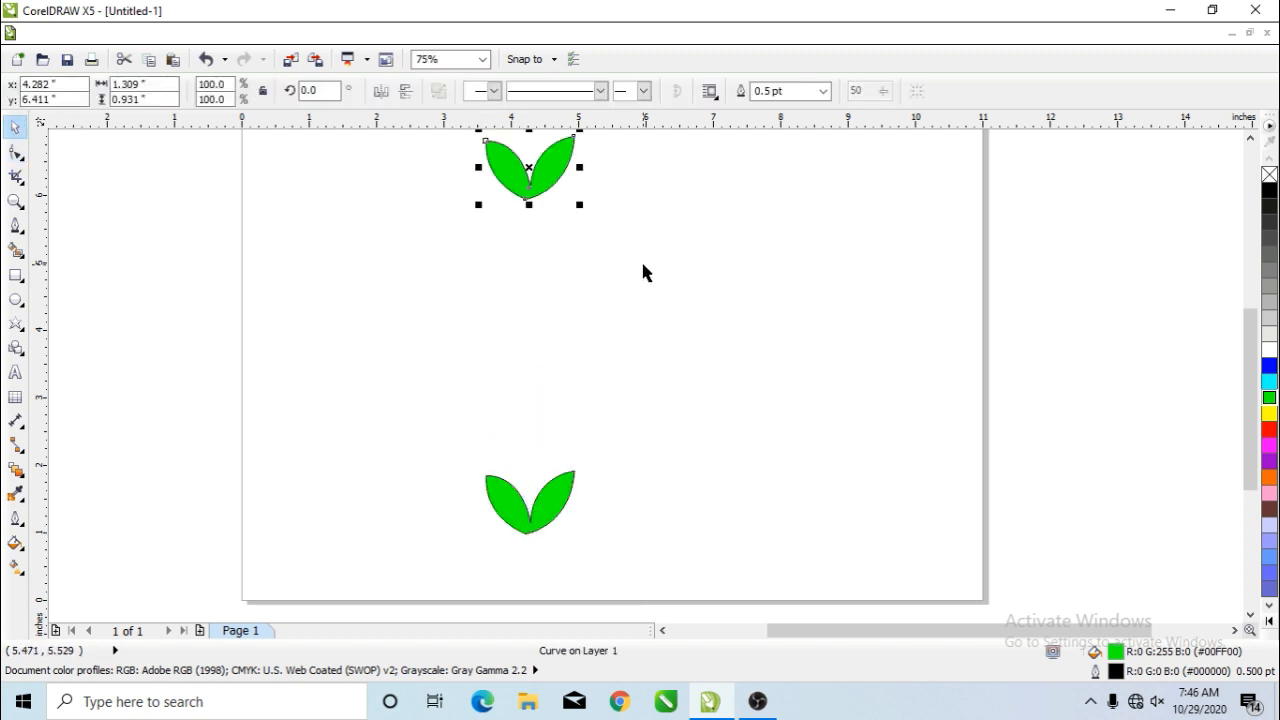
scroll(643, 272, "down", 1)
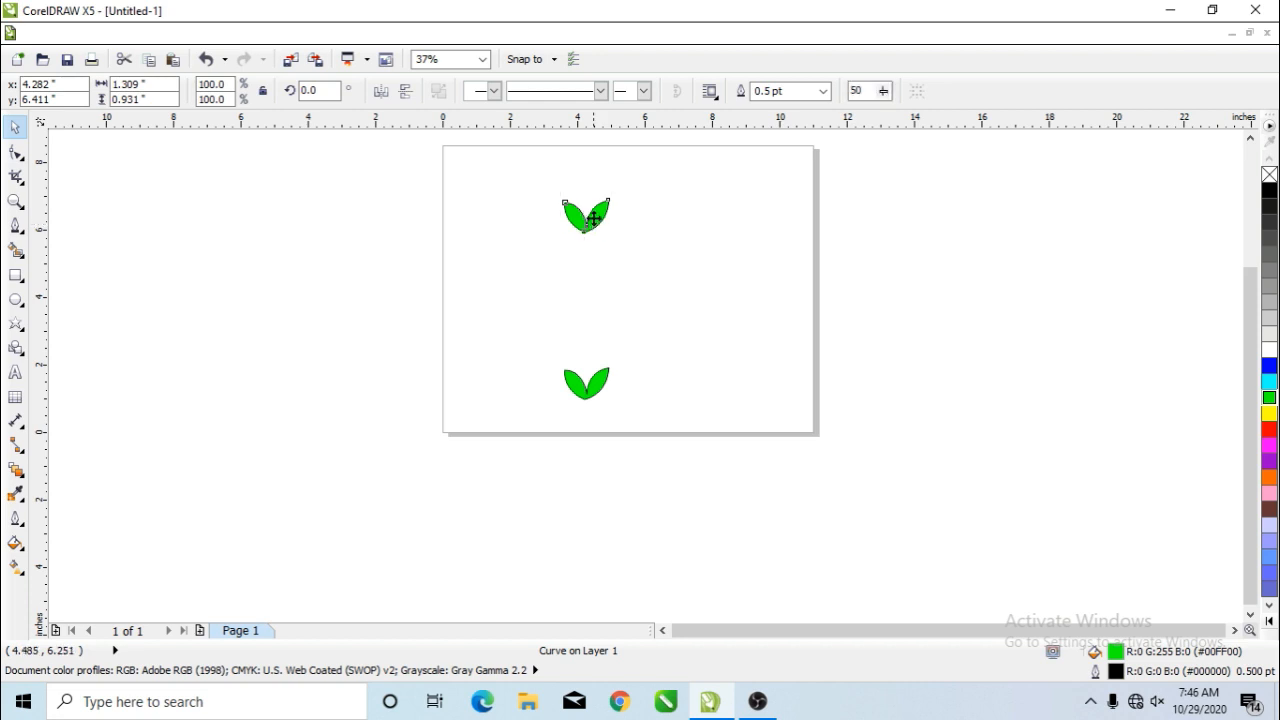
left_click_drag(593, 218, 655, 437)
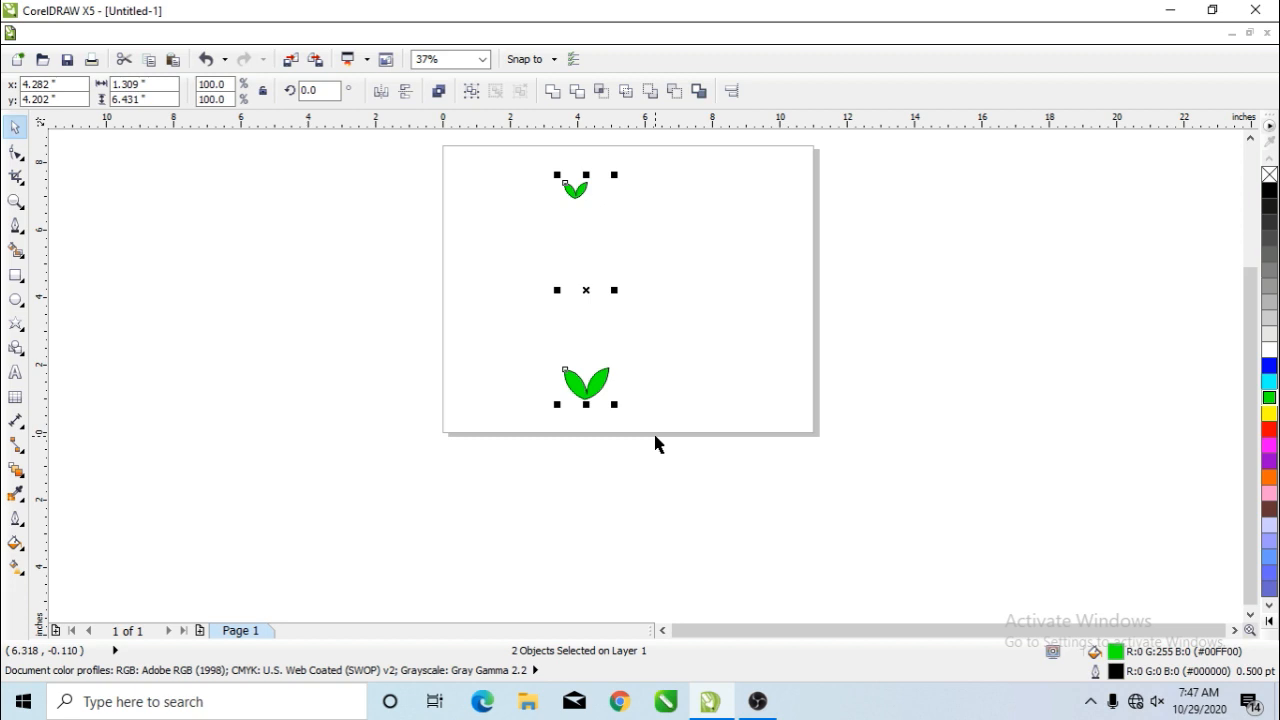
Step: Align the small upper sprout with the large lower one on a common vertical centre line
key("e")
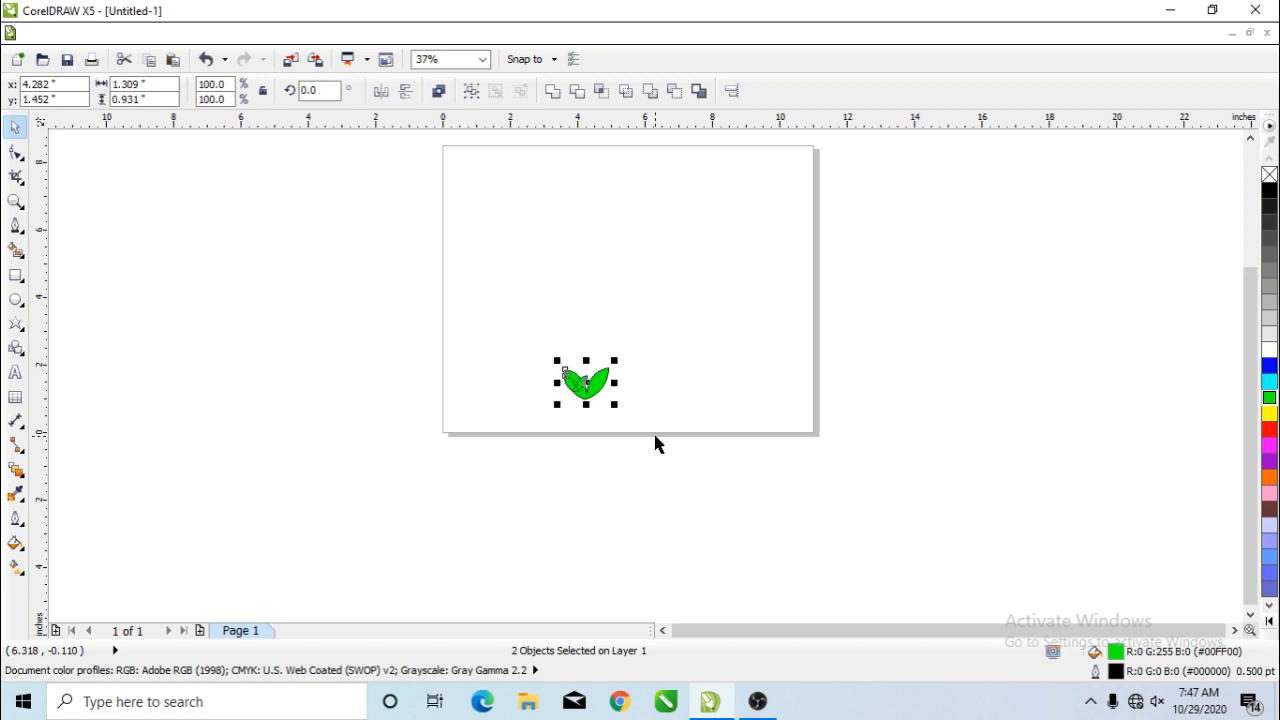
key("ctrl+z")
key("c")
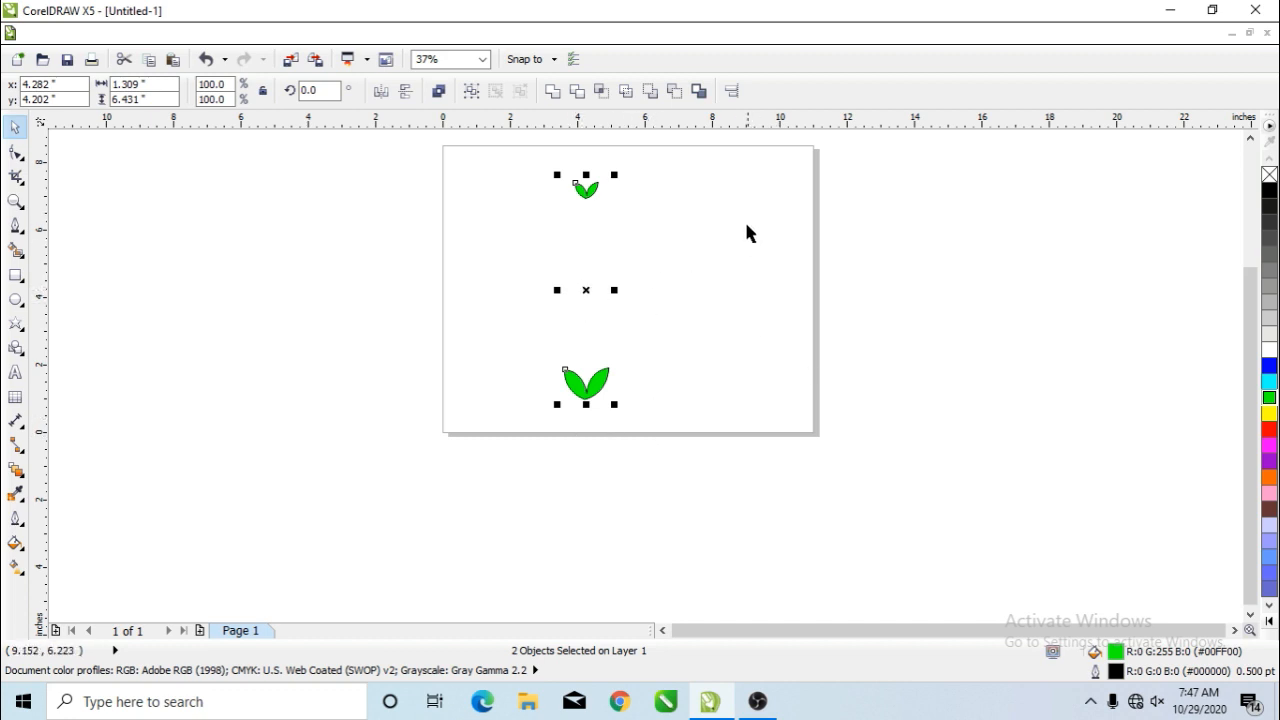
scroll(721, 241, "up", 1)
scroll(657, 293, "down", 1)
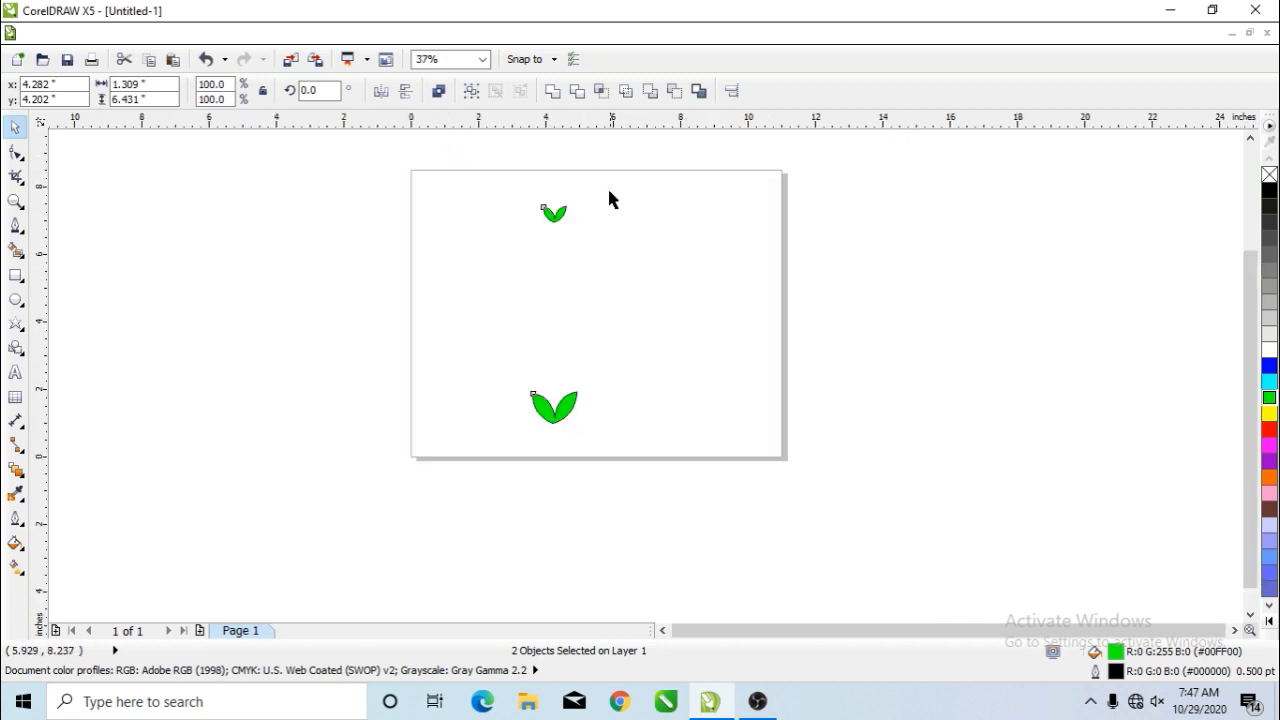
Step: Blend the large lower sprout into the small upper one with the Blend tool, using 20 steps
left_click_drag(608, 188, 443, 476)
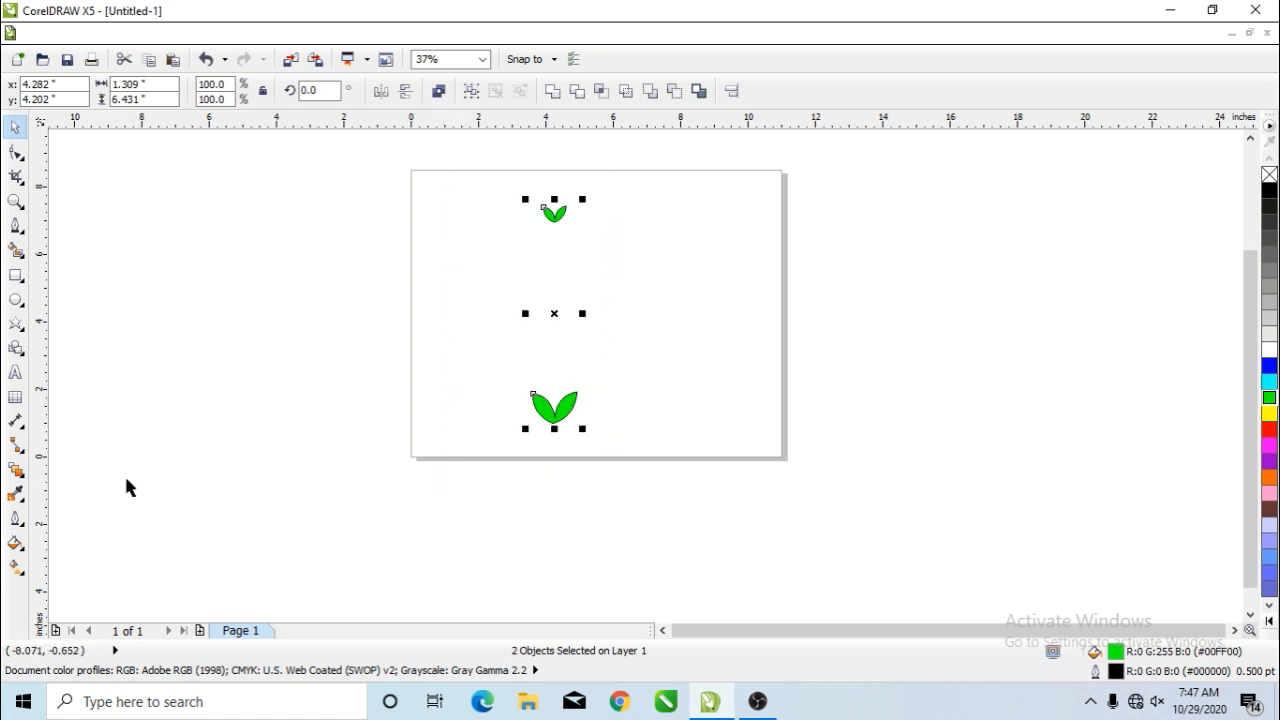
left_click(19, 473)
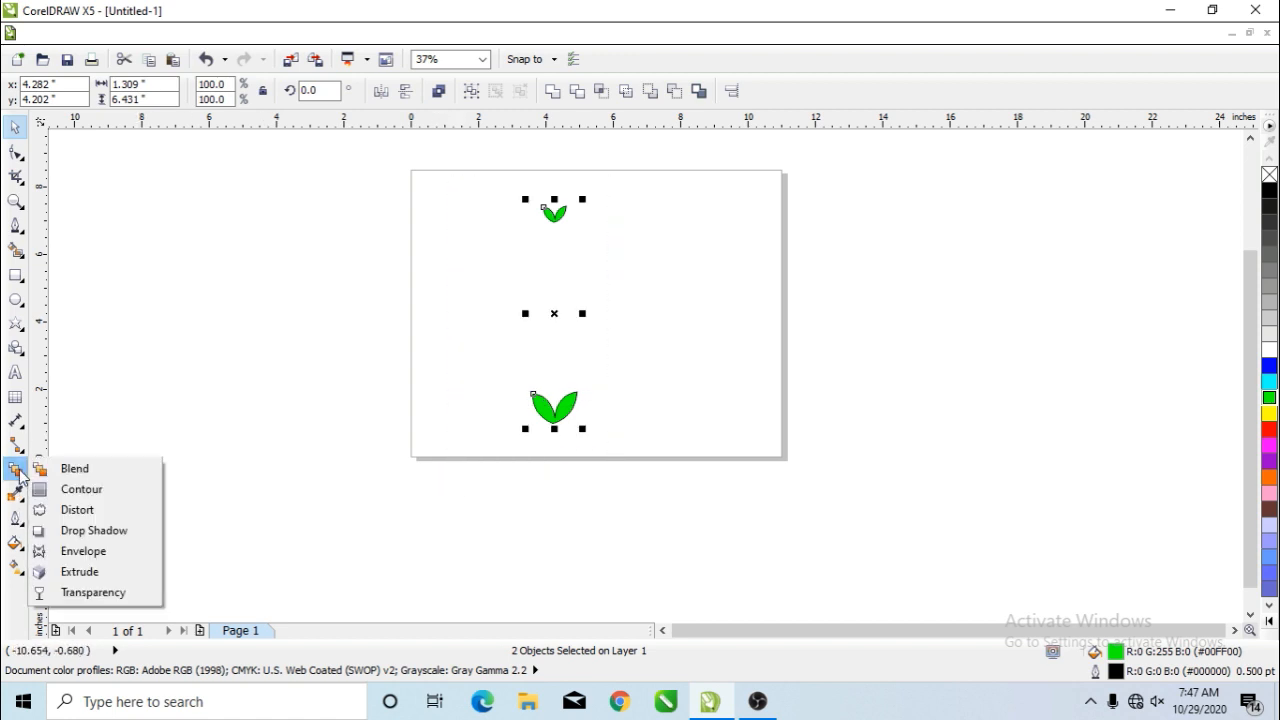
left_click(88, 469)
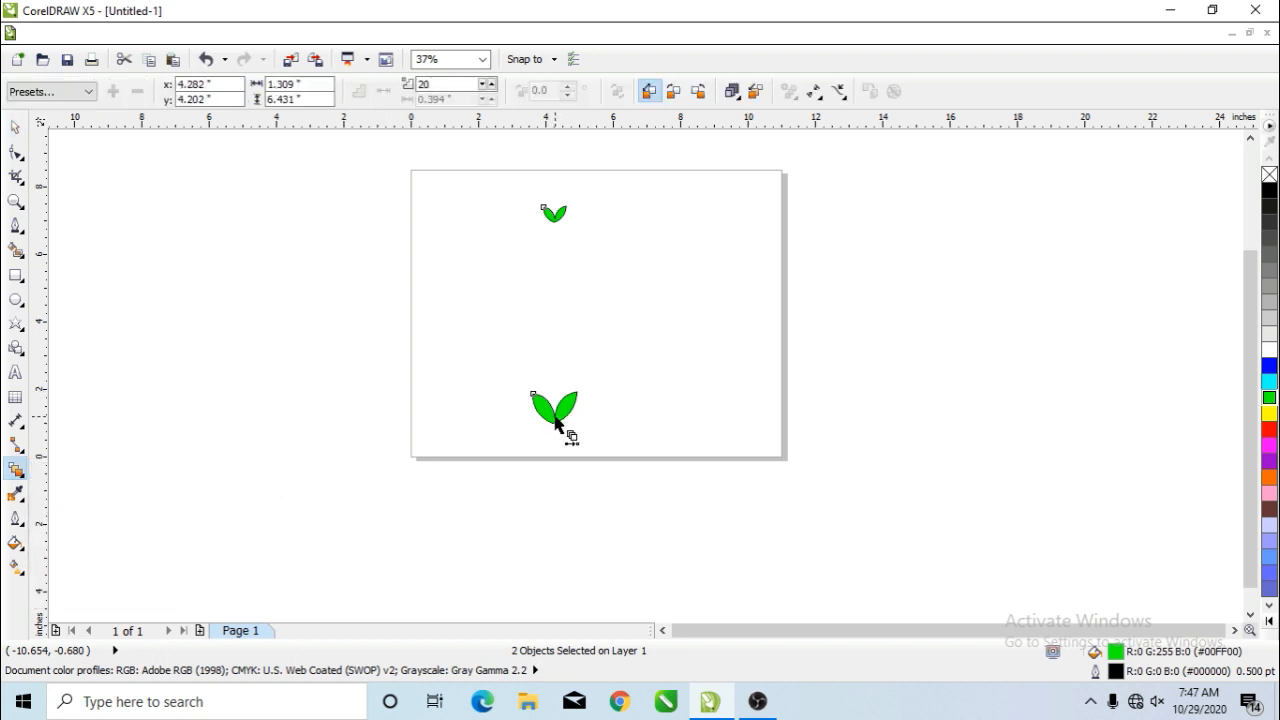
left_click_drag(556, 423, 557, 223)
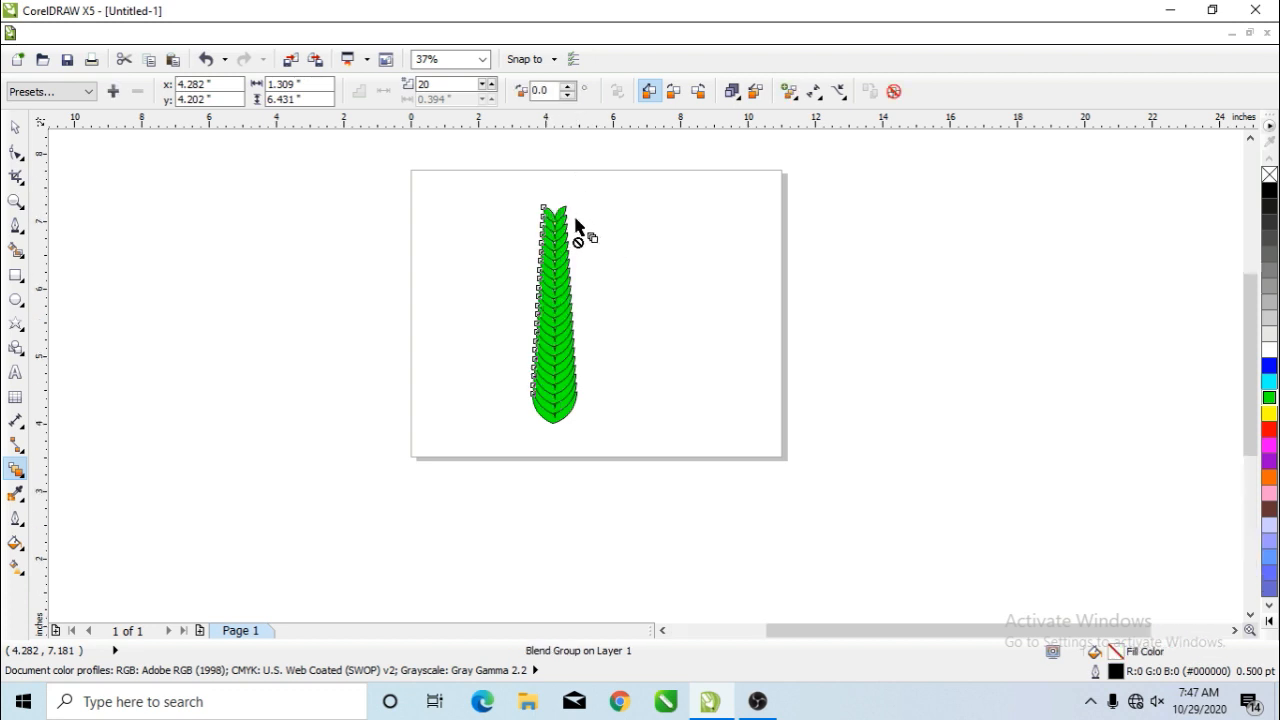
scroll(577, 228, "up", 2)
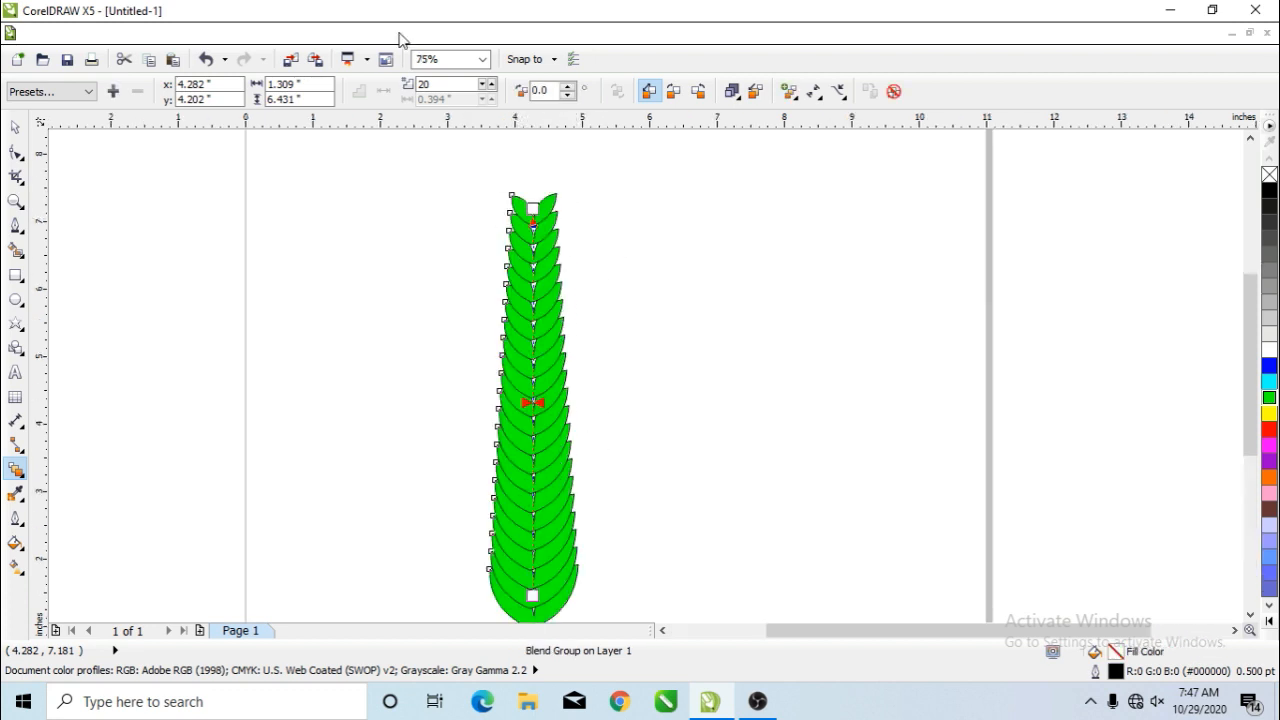
Step: Reduce the number of steps in the sprout blend to 6
left_click(486, 88)
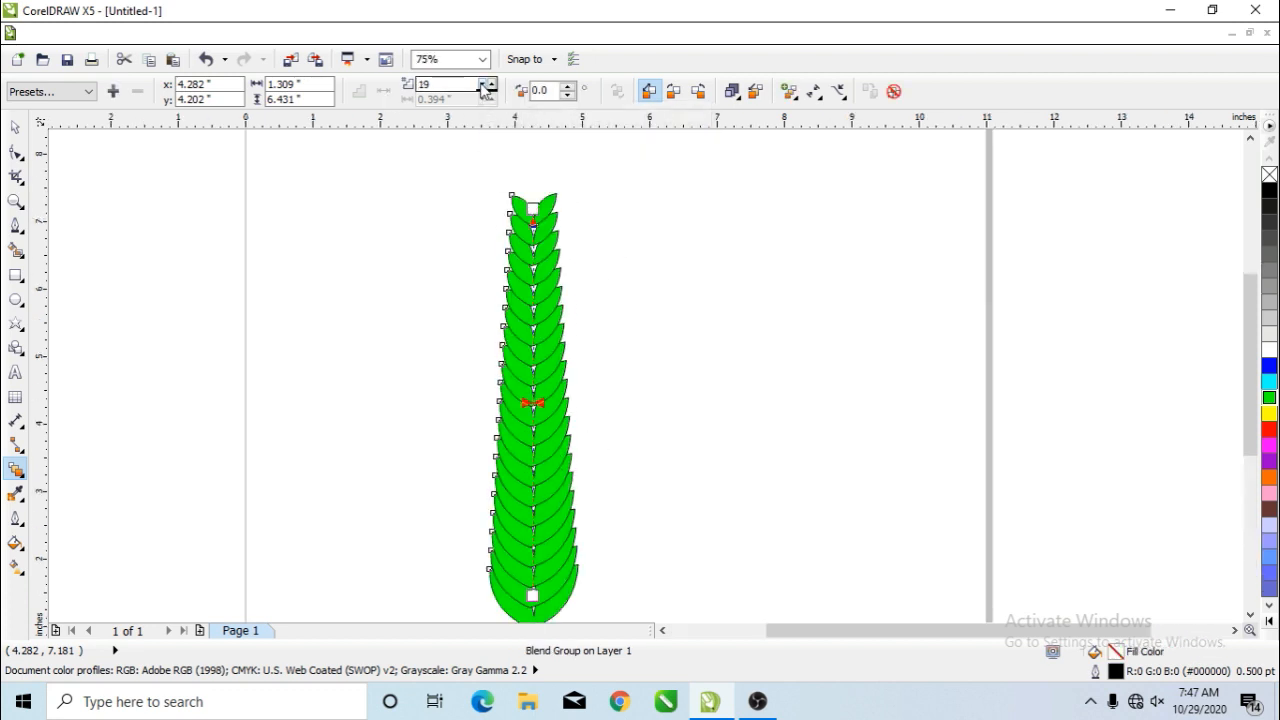
left_click(486, 88)
left_click(486, 88)
left_click(486, 88)
left_click(486, 88)
left_click(486, 88)
left_click(486, 88)
left_click(486, 88)
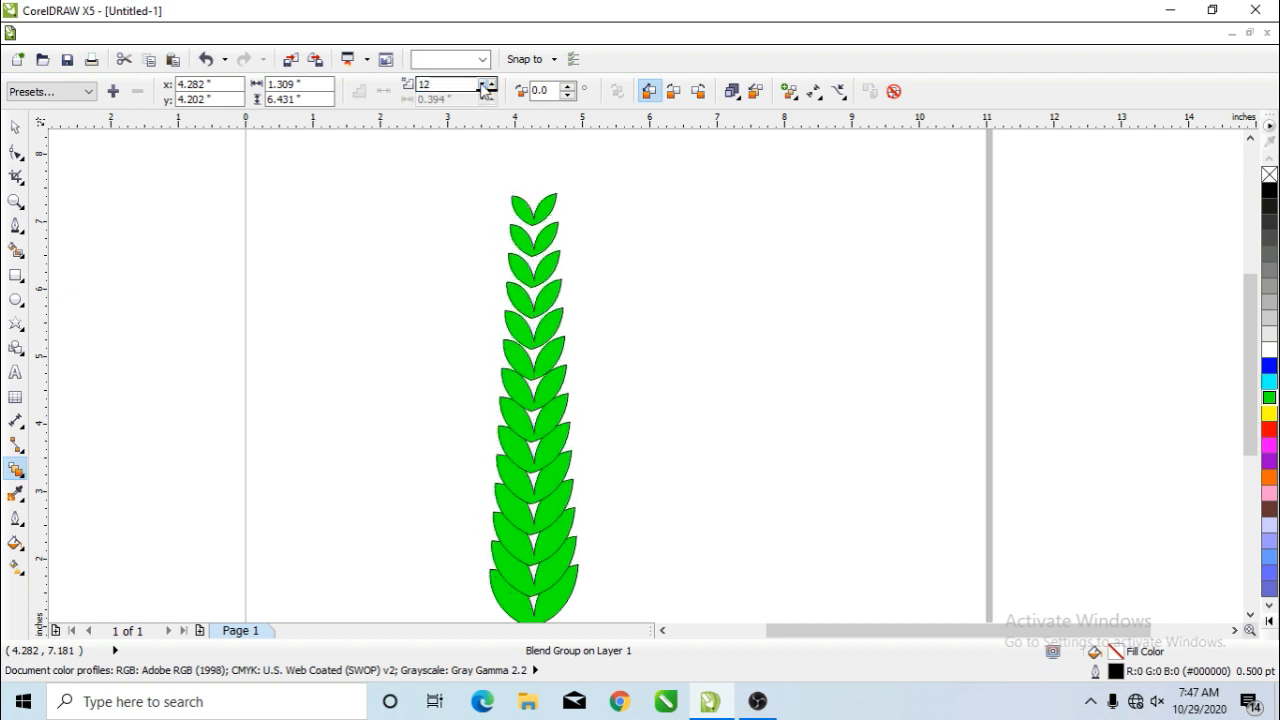
left_click(486, 88)
left_click(486, 88)
left_click(486, 88)
left_click(486, 88)
left_click(487, 93)
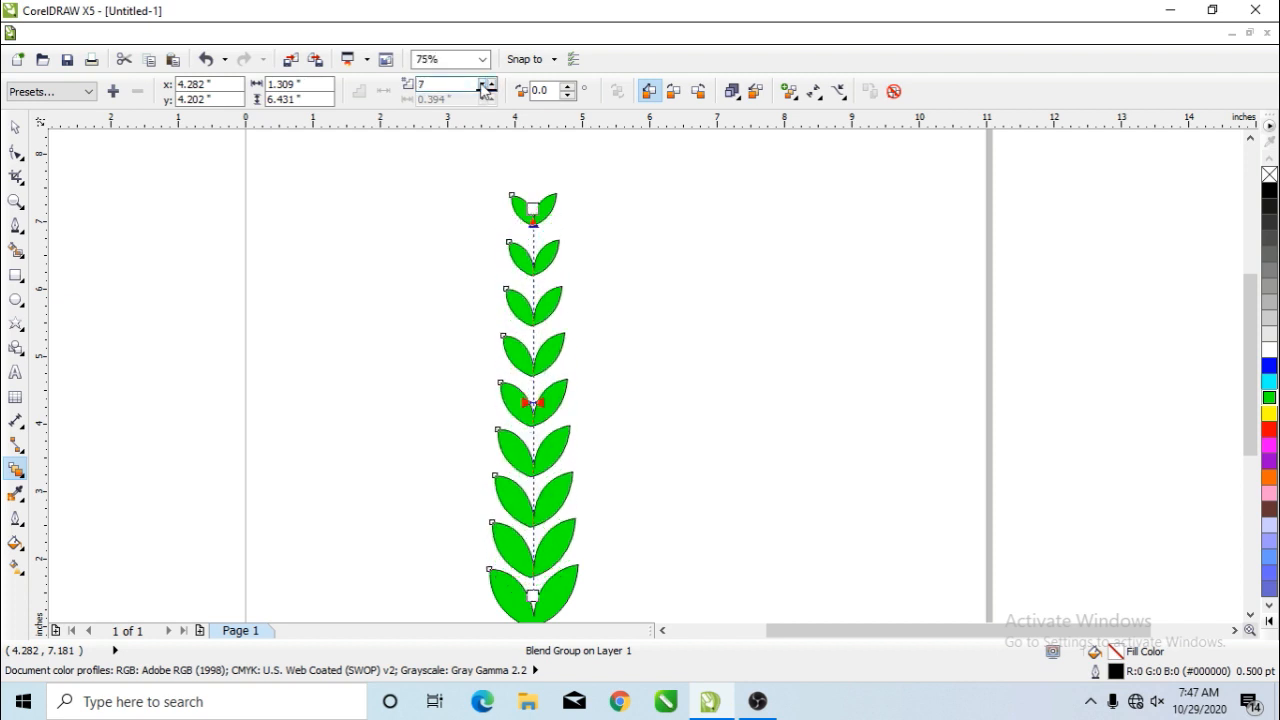
left_click(487, 93)
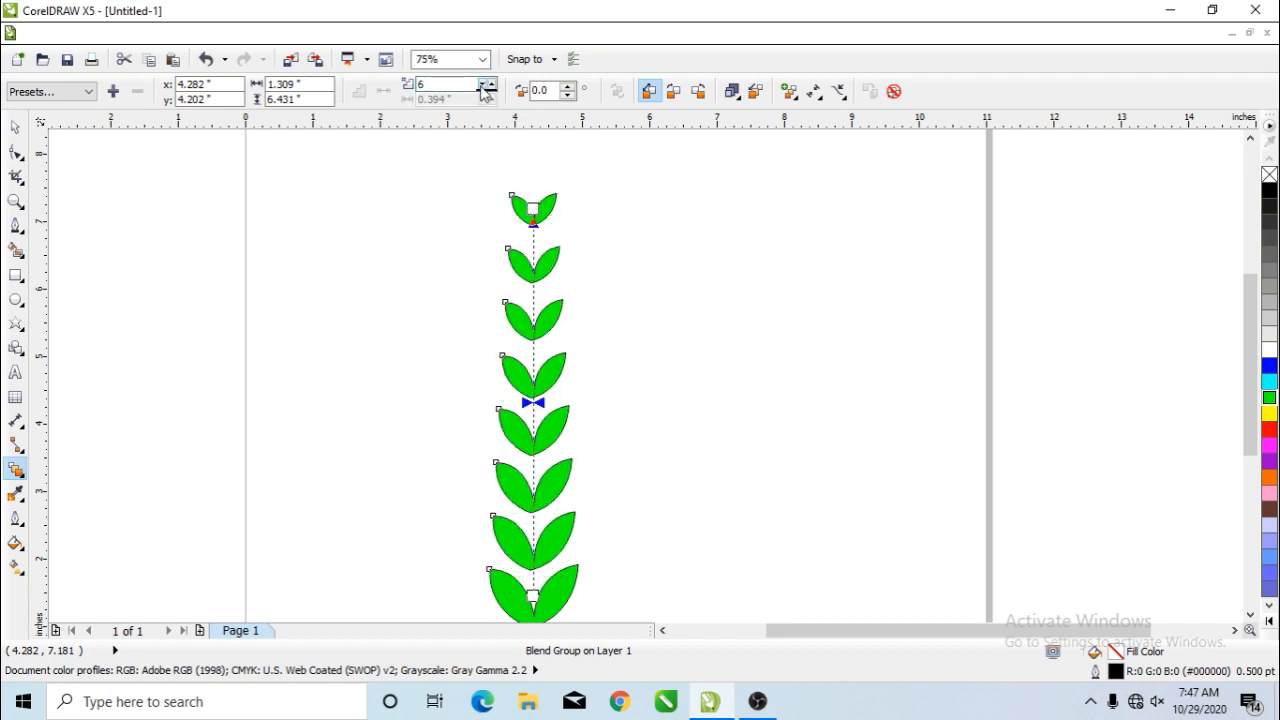
Step: Move the sprout blend up and to the left on the page, centred at about 2.98, 5.06 inches
left_click(15, 127)
scroll(545, 435, "down", 1)
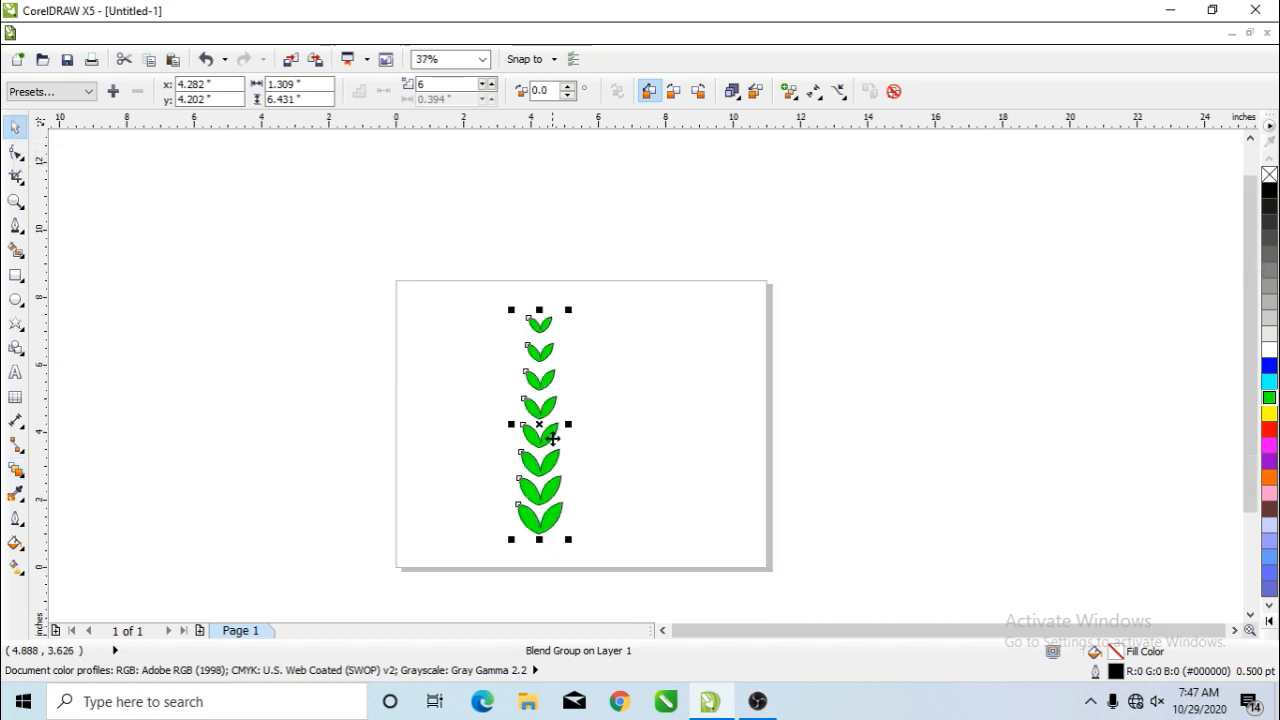
left_click_drag(543, 430, 505, 403)
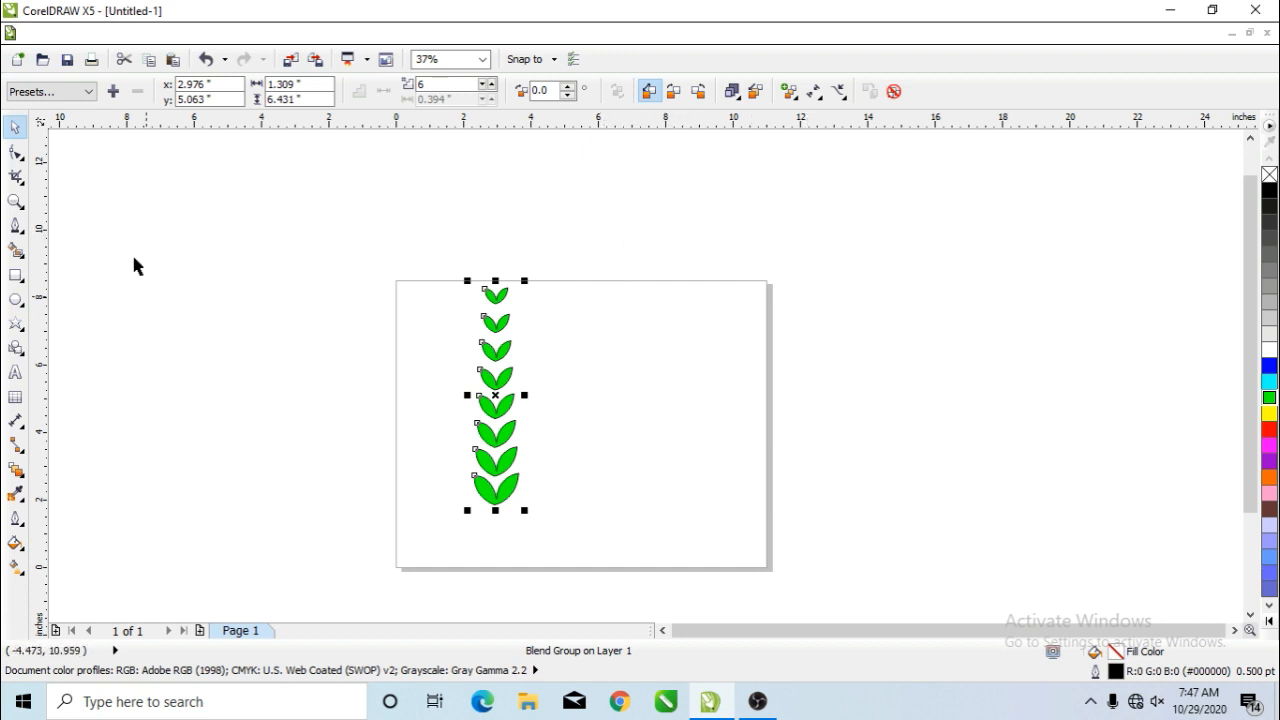
Step: Draw an open curve sweeping down to the right of the sprouts with the Pen tool, about 6.17 inches wide and 6.08 inches tall
left_click(15, 225)
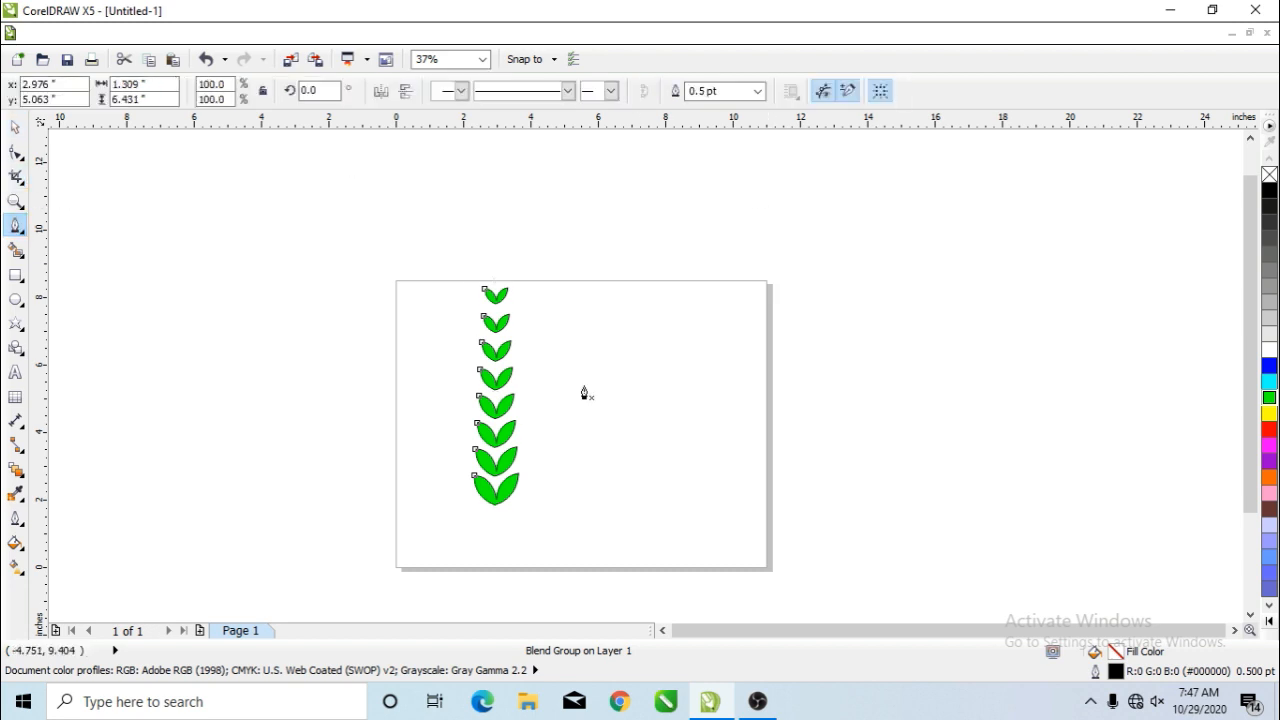
left_click(617, 262)
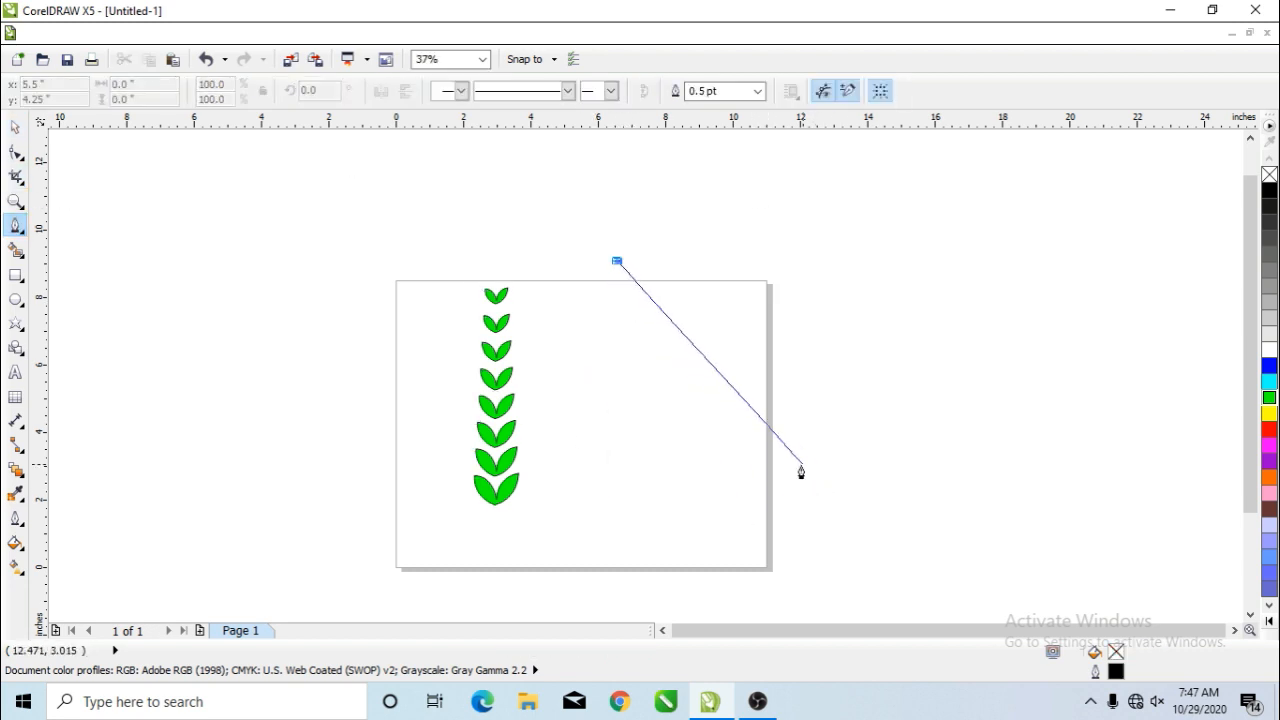
left_click_drag(824, 466, 1043, 466)
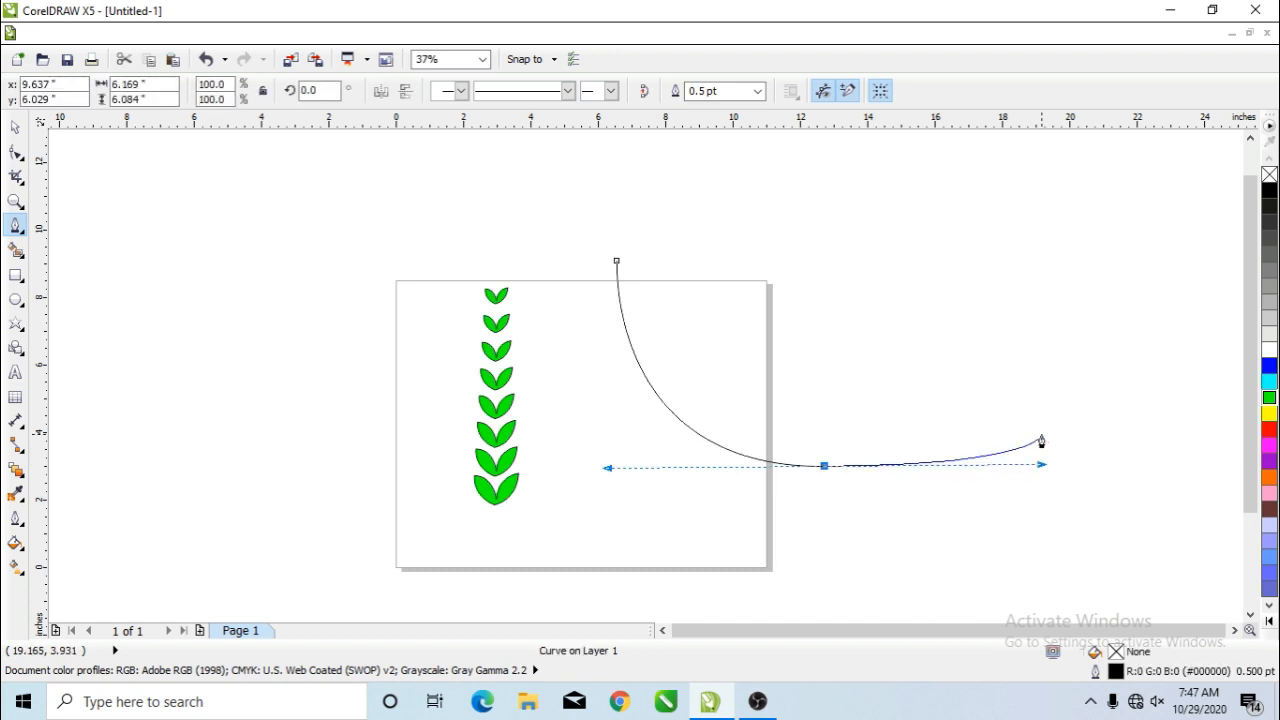
key("Escape")
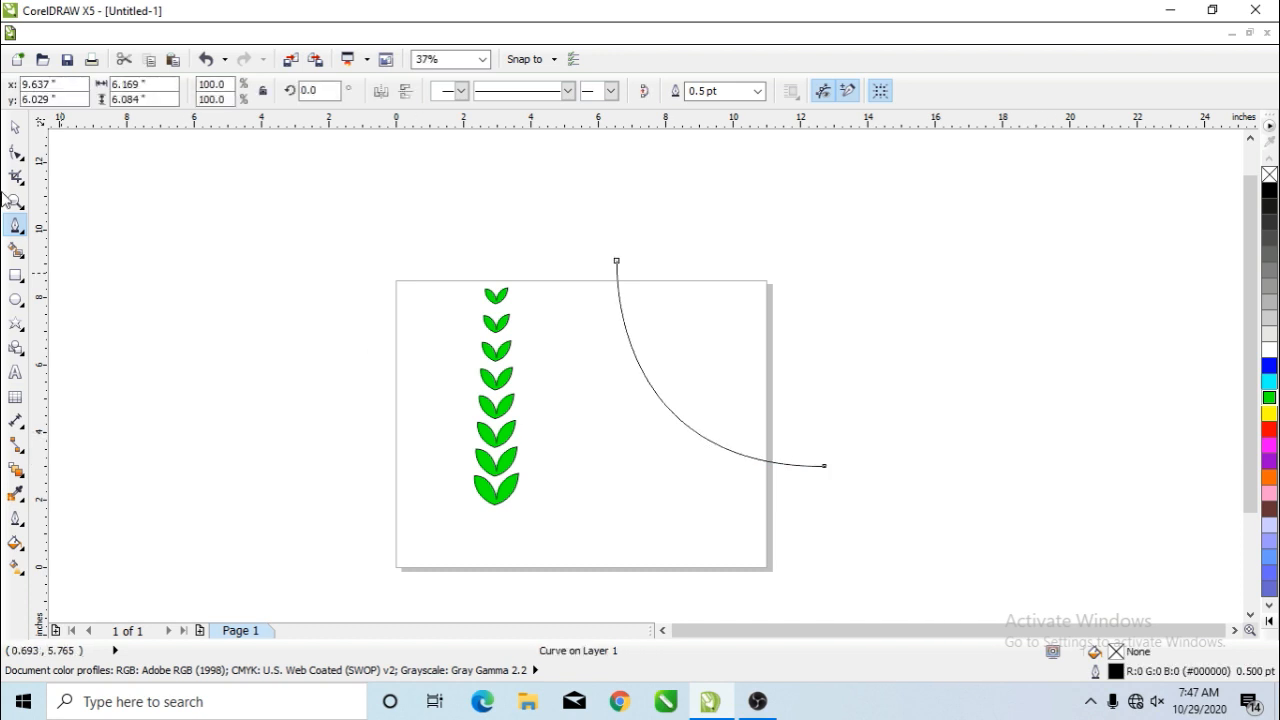
Step: Move the curve onto the page beside the sprouts, centred at about 6.97, 5.14 inches, and select the sprout blend
left_click(15, 127)
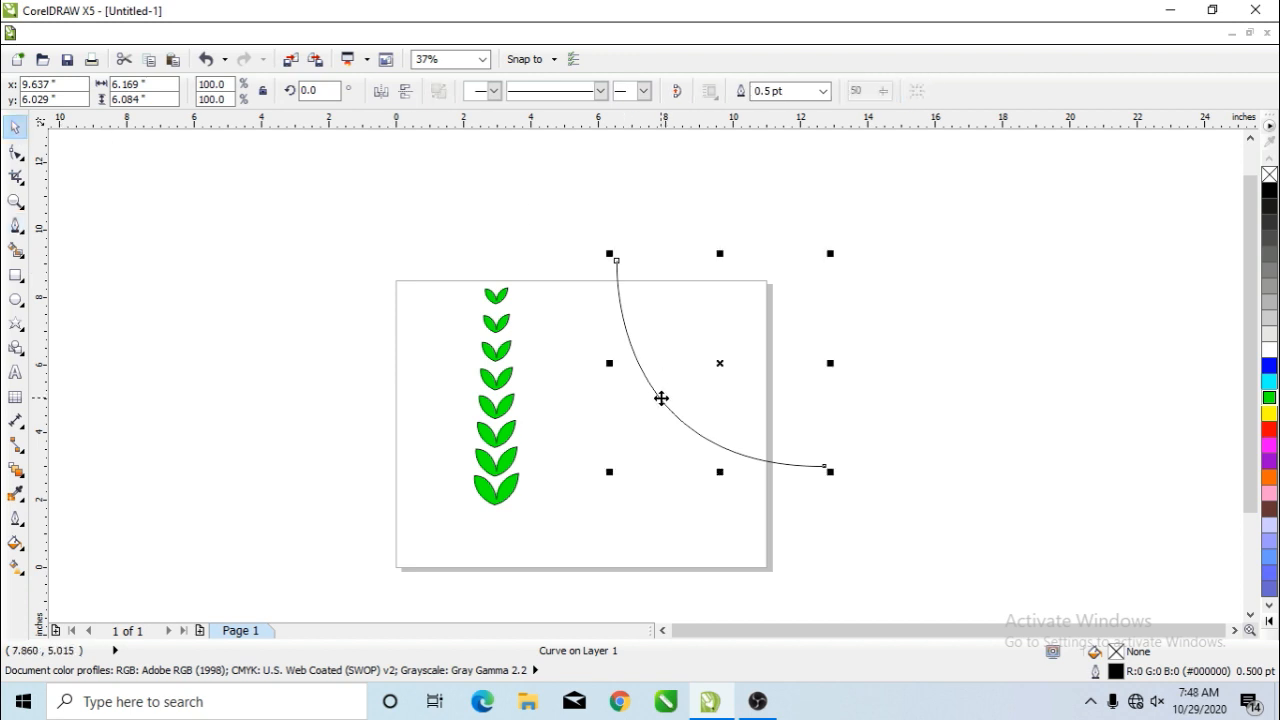
left_click_drag(661, 398, 571, 428)
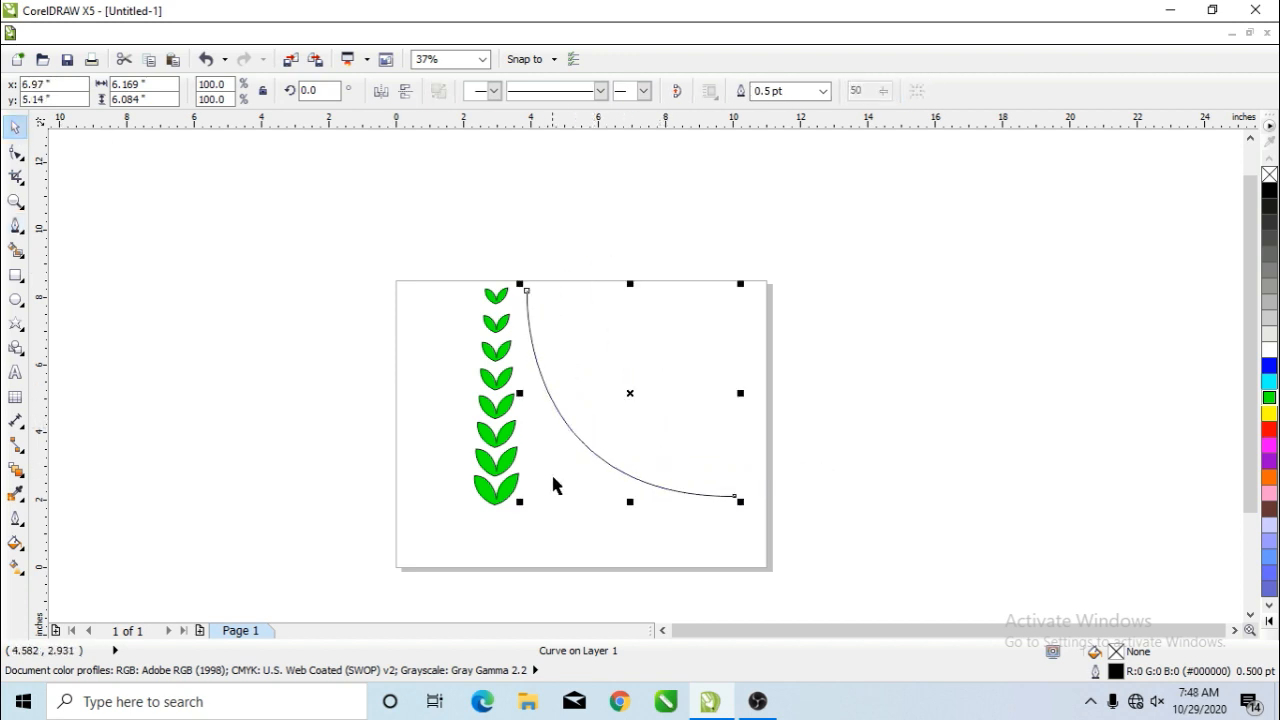
left_click(585, 482)
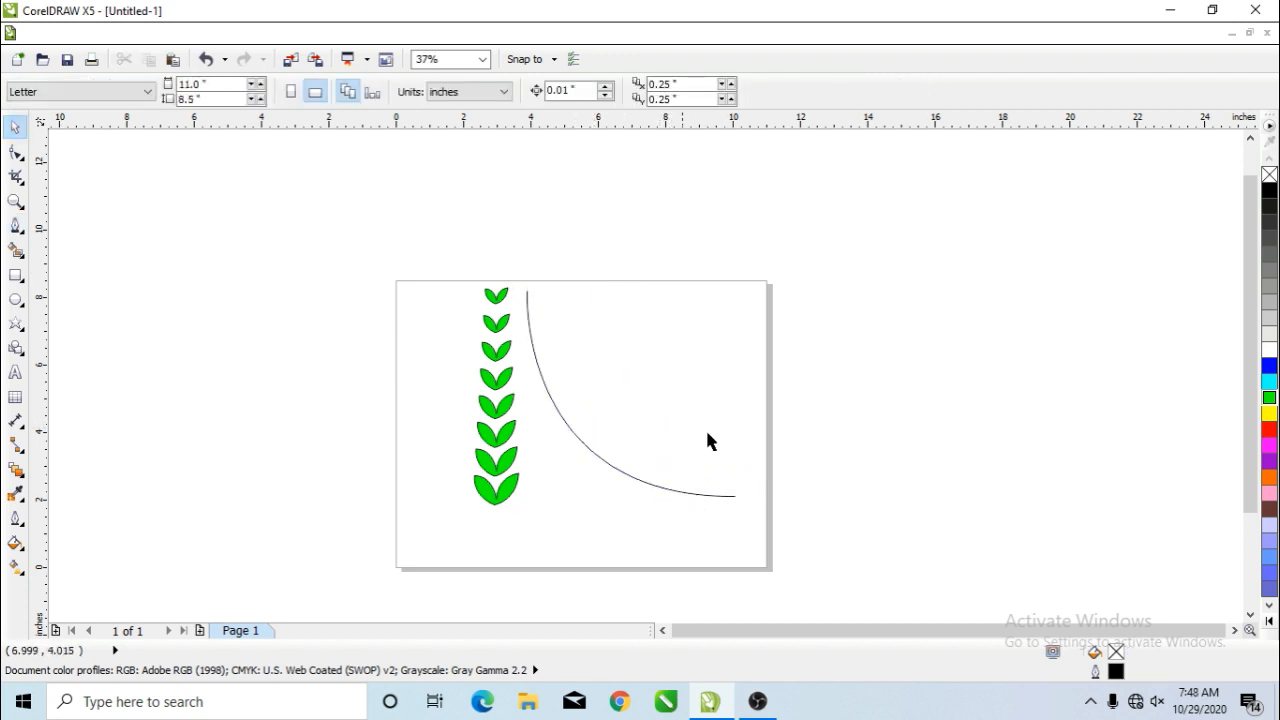
left_click_drag(407, 211, 565, 543)
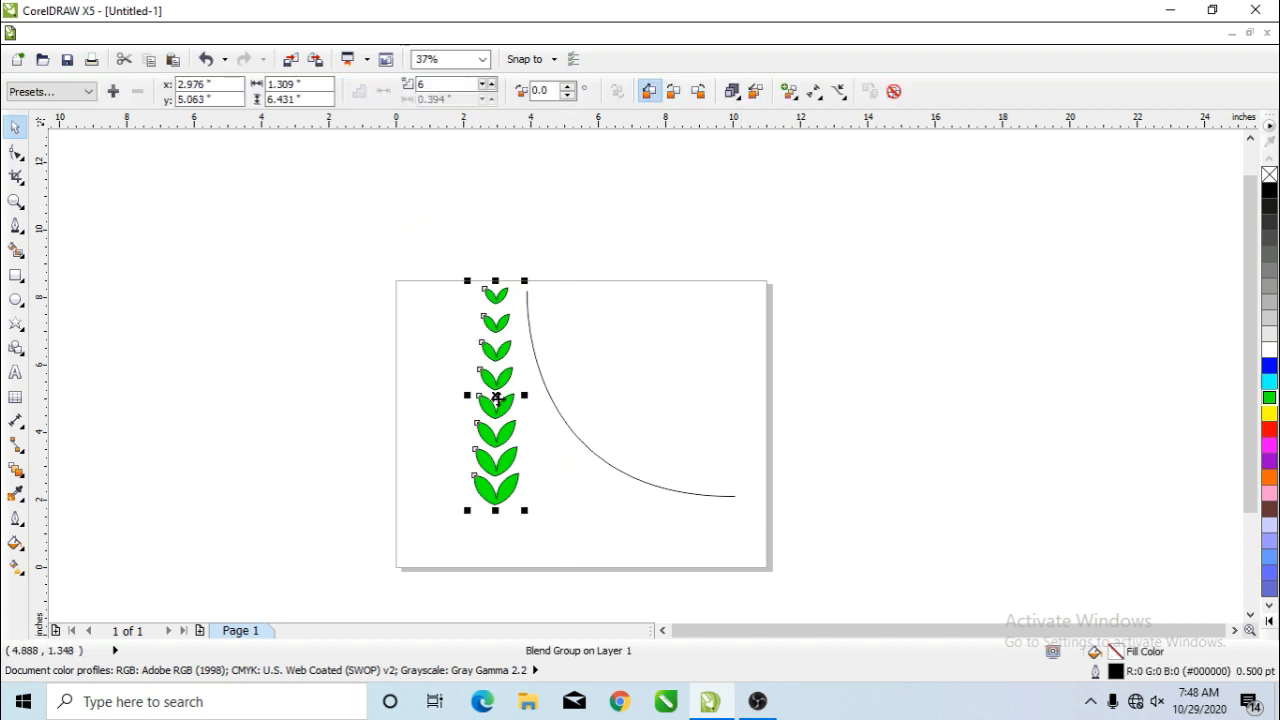